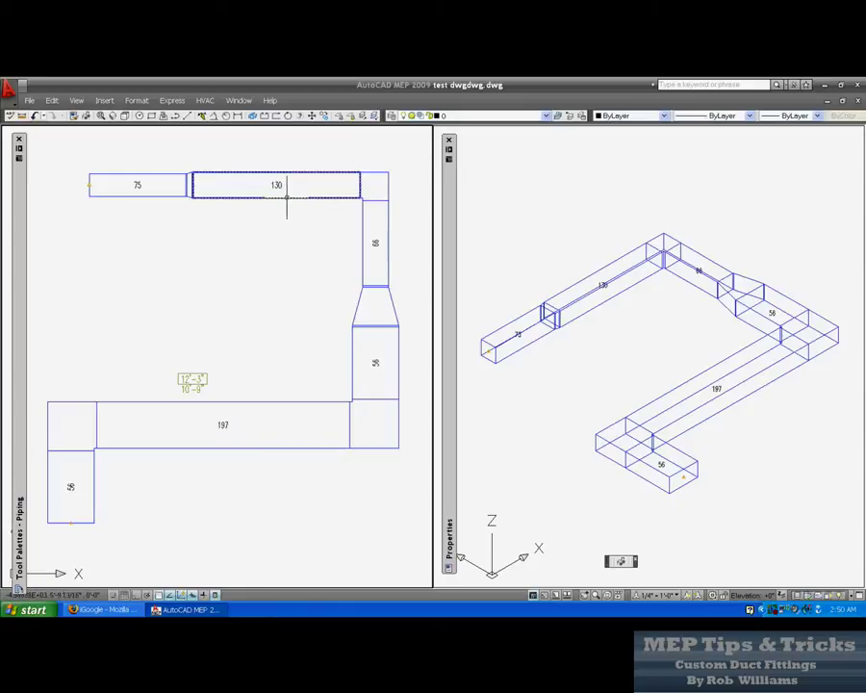
Step: Select the long 197 duct in the bottom run and bring up its Duct Length settings
mouse_move(292, 208)
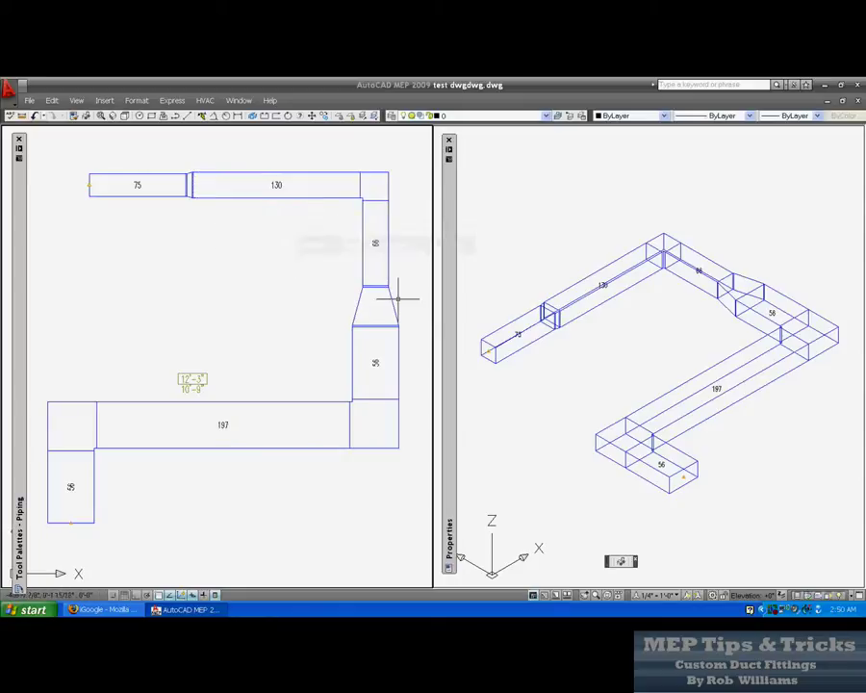
mouse_move(392, 301)
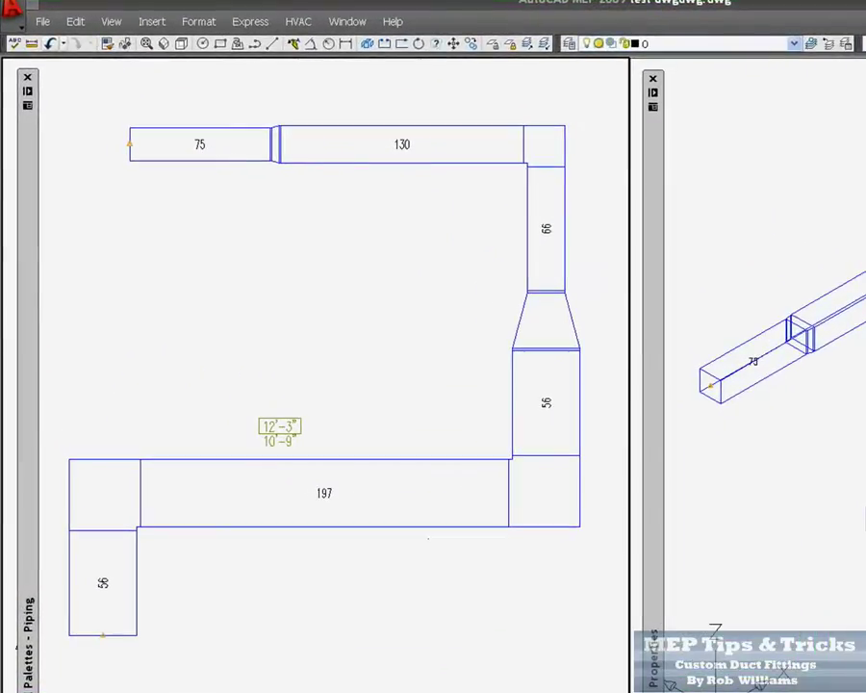
left_click(428, 526)
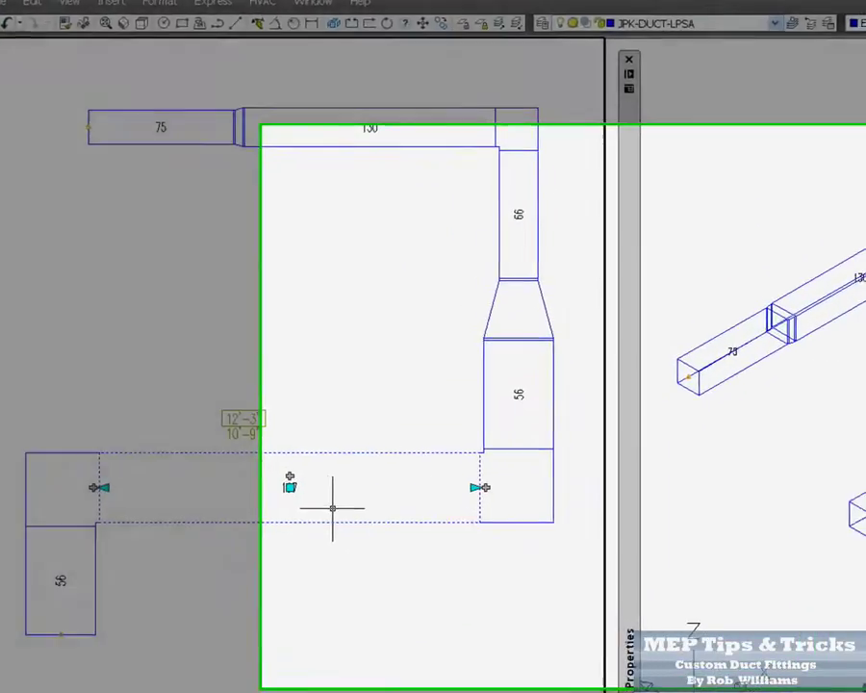
right_click(371, 527)
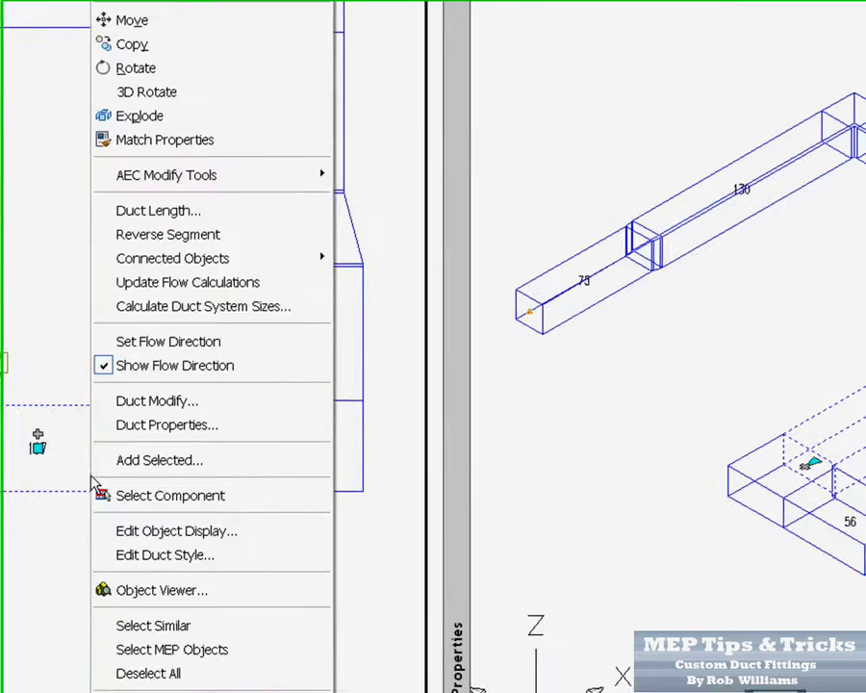
left_click(154, 214)
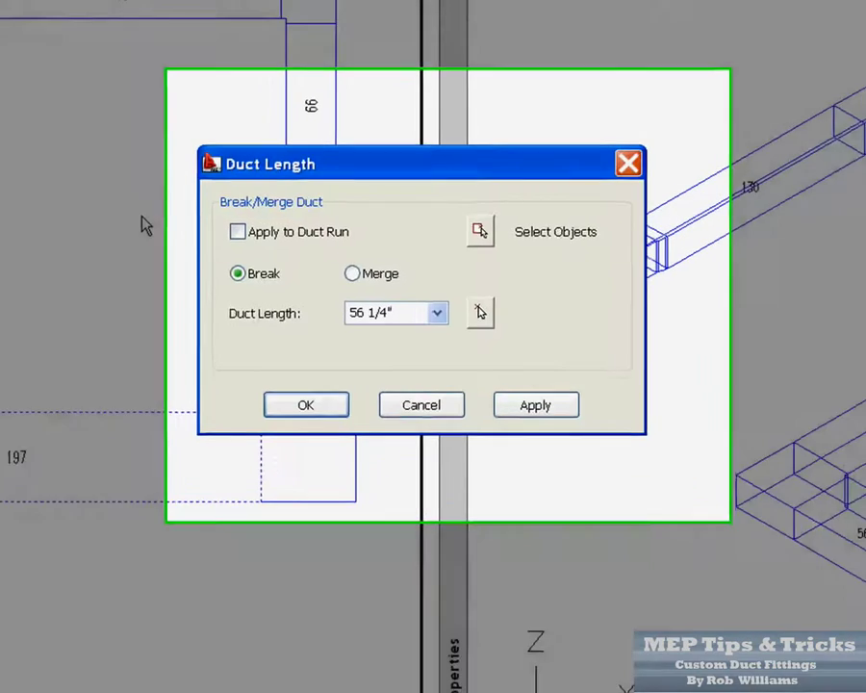
Step: Apply a 56 1/4" break length to the 197 duct and close the dialog
left_click(437, 312)
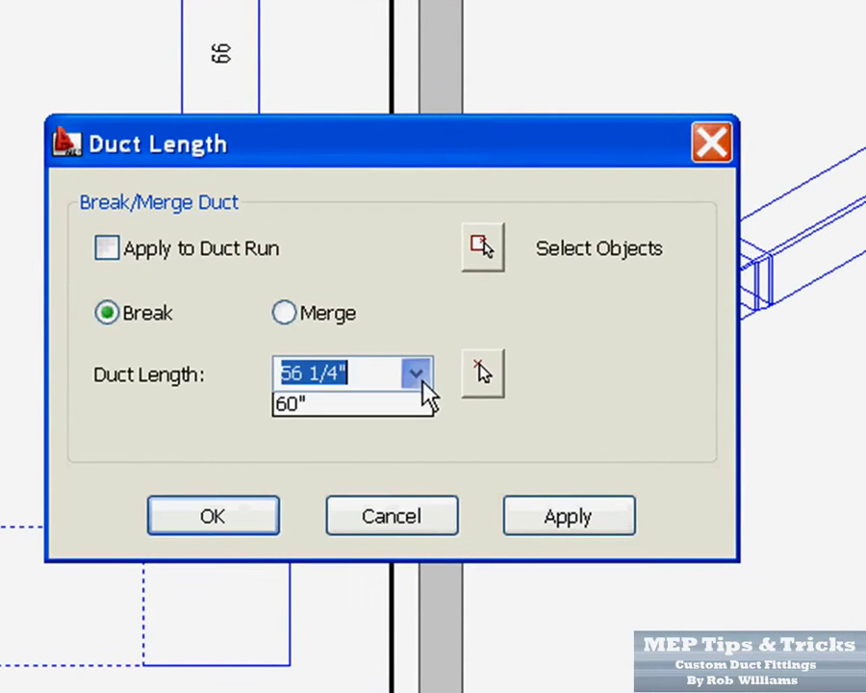
left_click(419, 385)
left_click(392, 378)
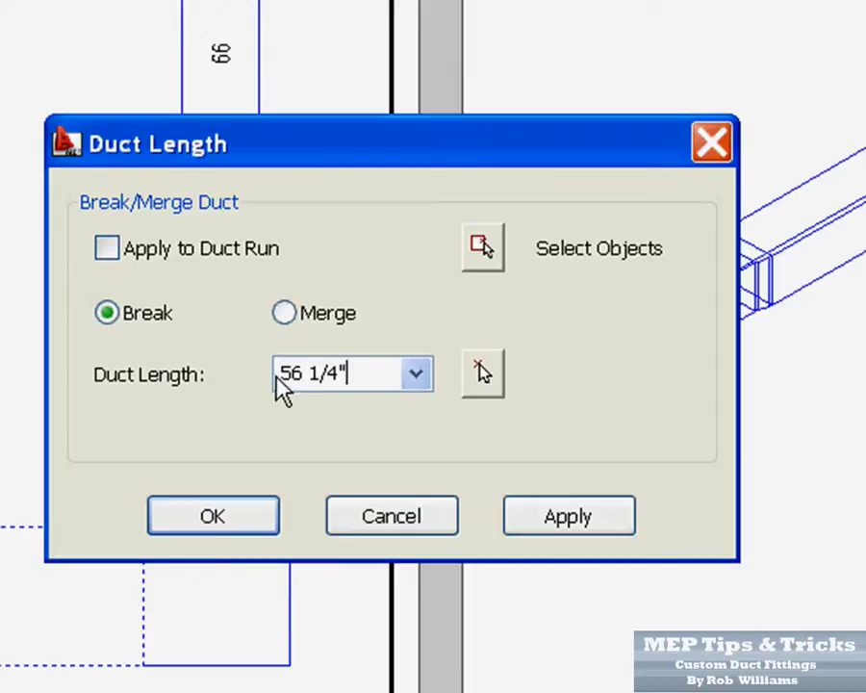
left_click_drag(349, 375, 270, 374)
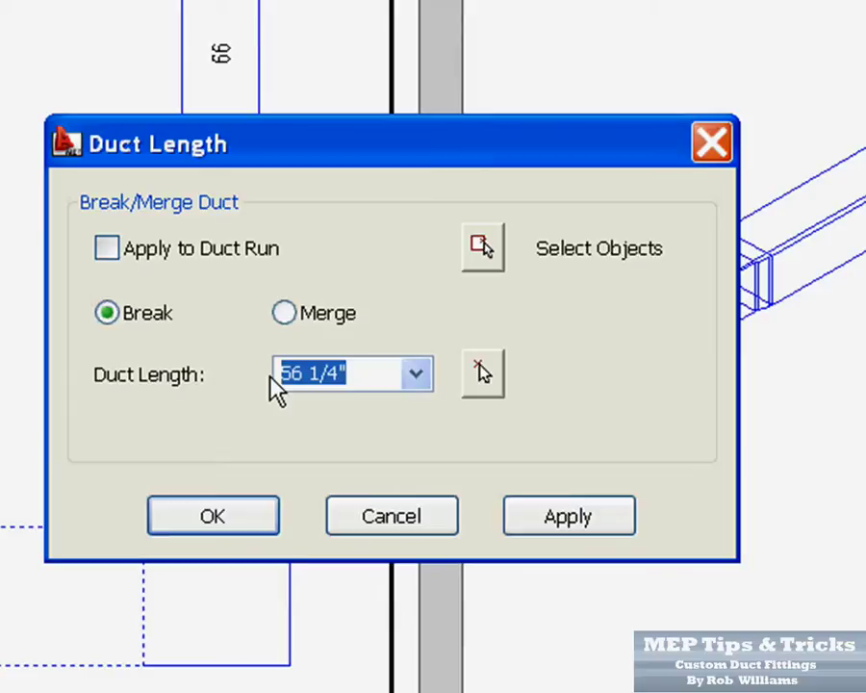
type("59")
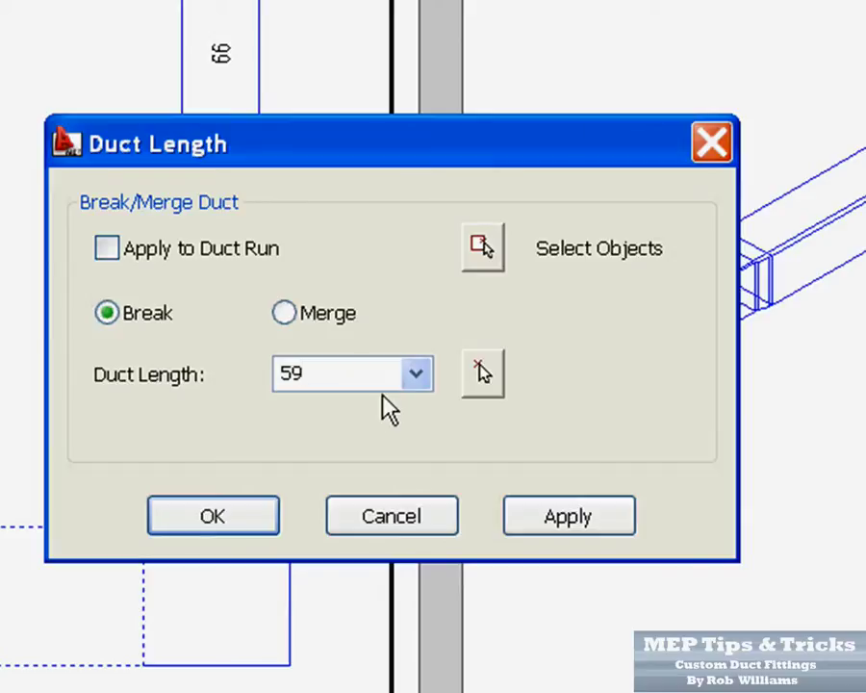
left_click(418, 378)
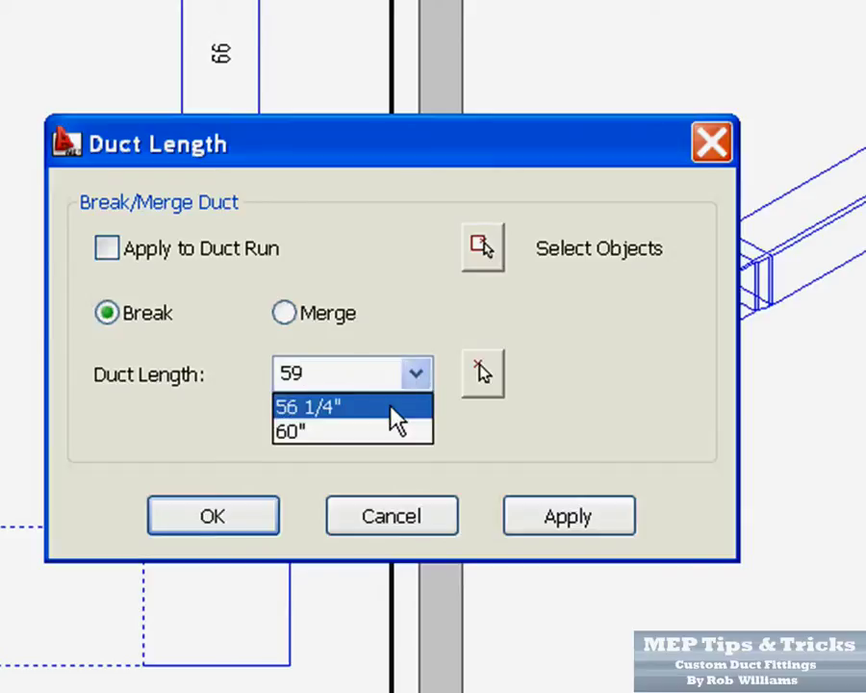
left_click(390, 406)
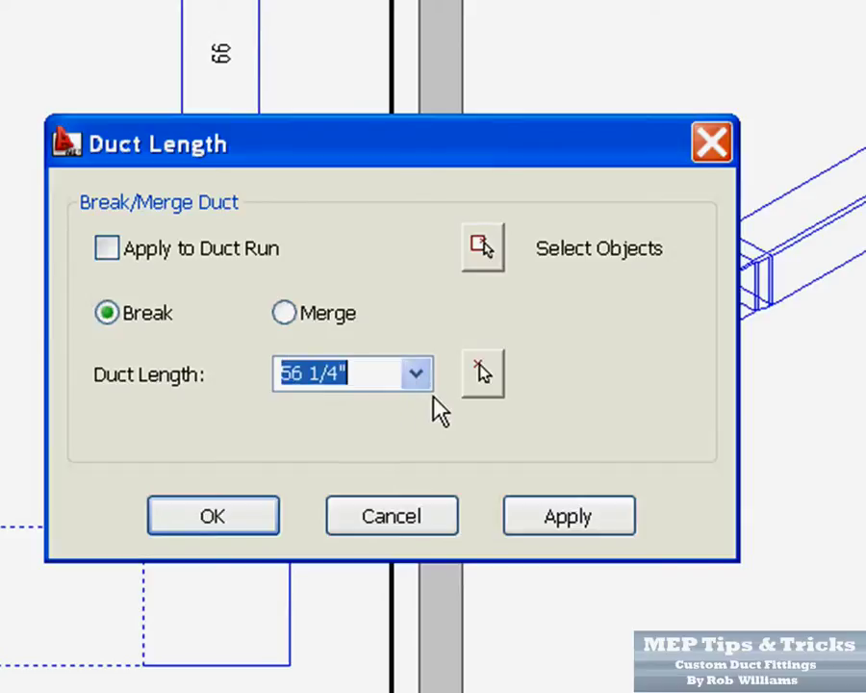
left_click(574, 524)
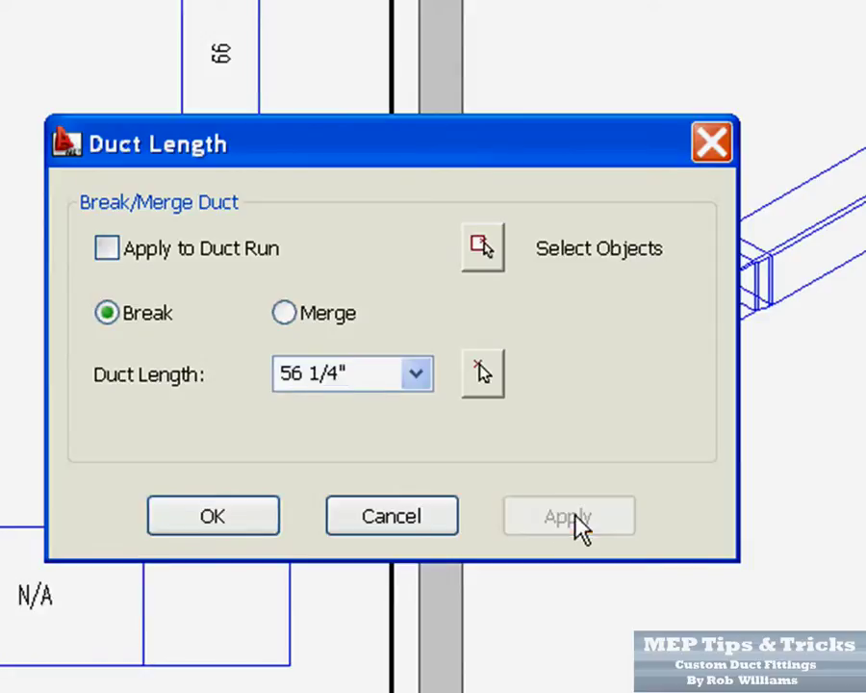
left_click(221, 516)
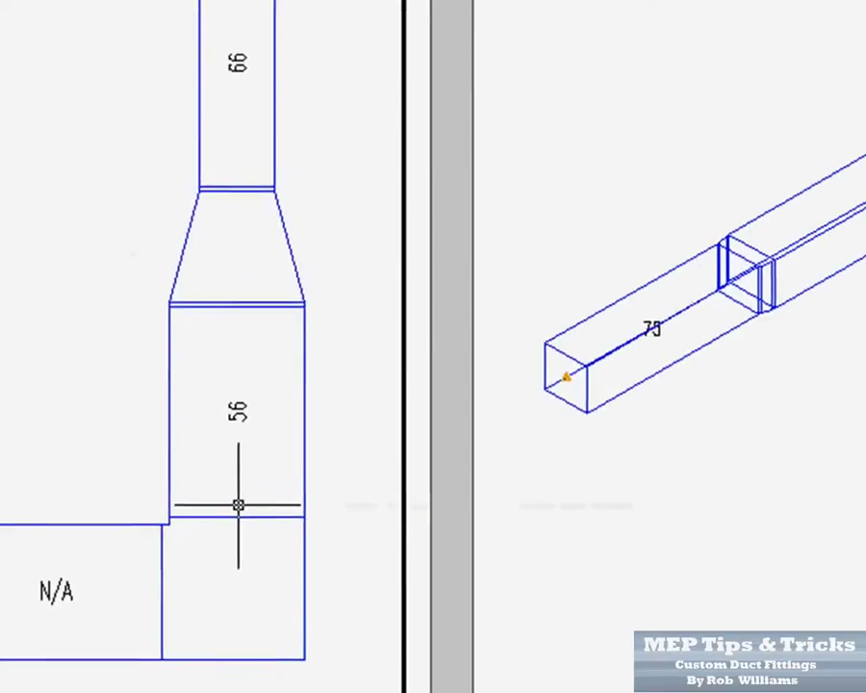
Step: Break the vertical duct above the transition into 56 1/4" lengths
scroll(556, 424, "up", 2)
scroll(552, 428, "down", 4)
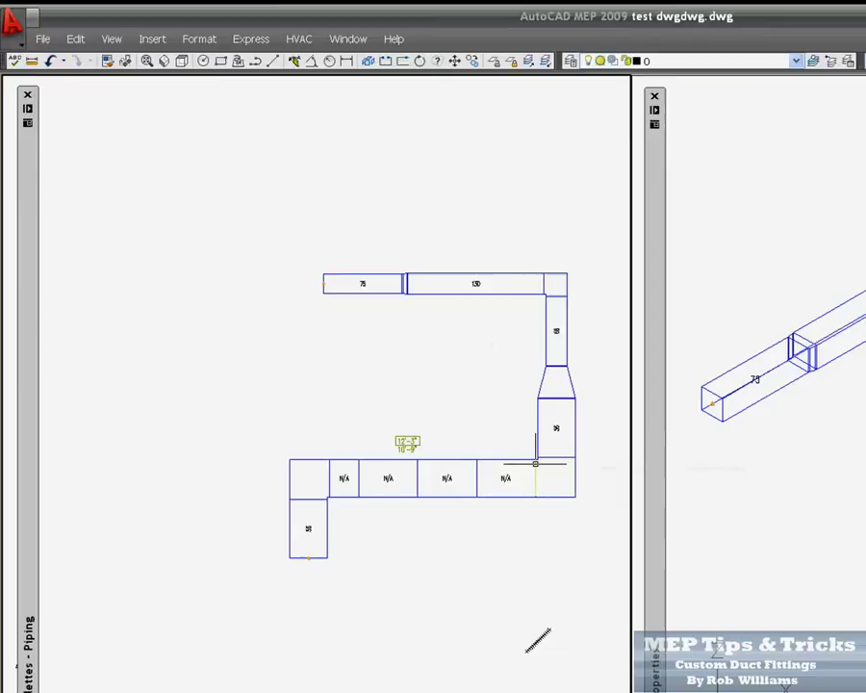
scroll(572, 341, "up", 2)
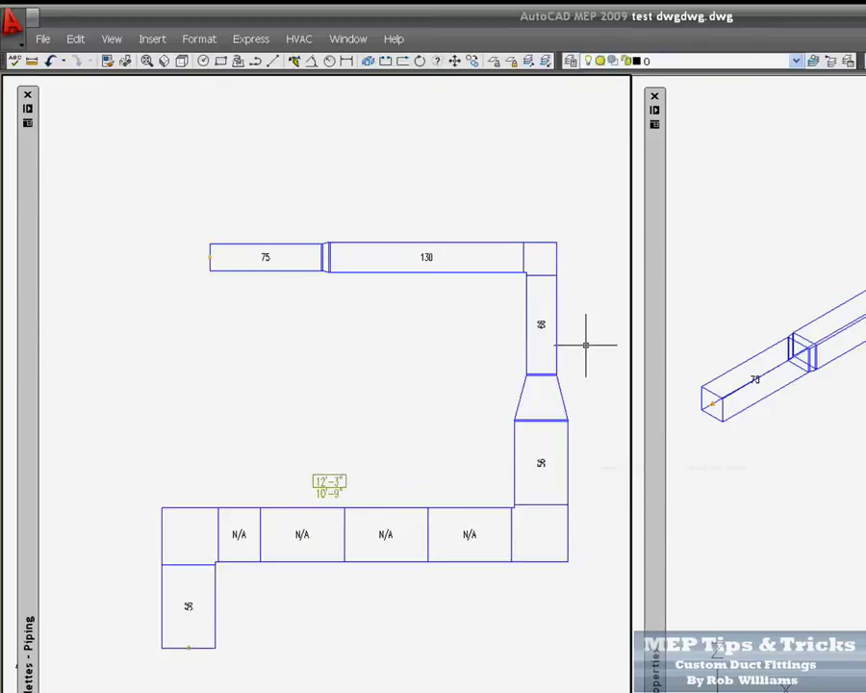
left_click(585, 344)
left_click(502, 308)
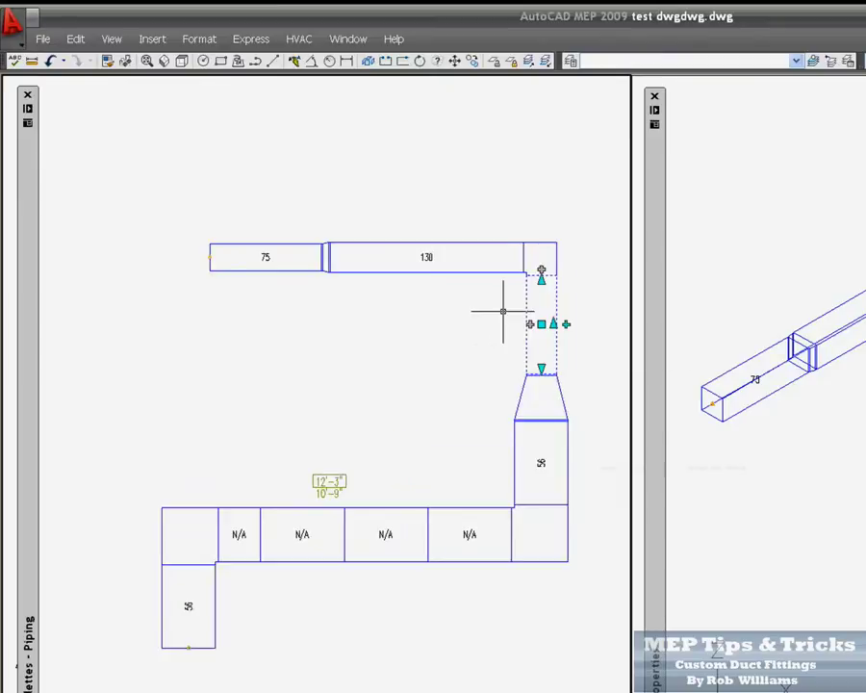
right_click(503, 312)
key("Escape")
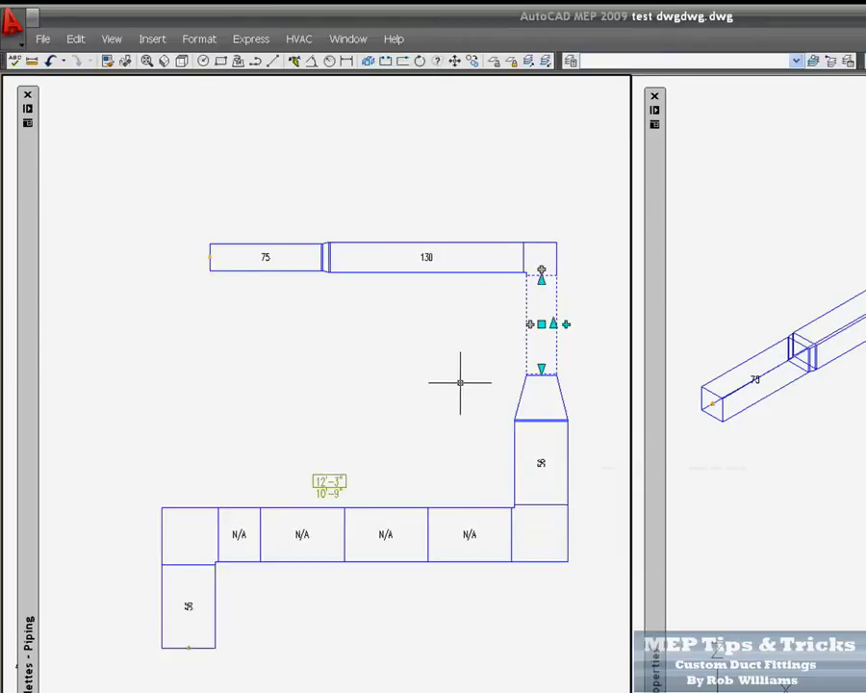
key("Escape")
left_click(564, 351)
left_click(500, 342)
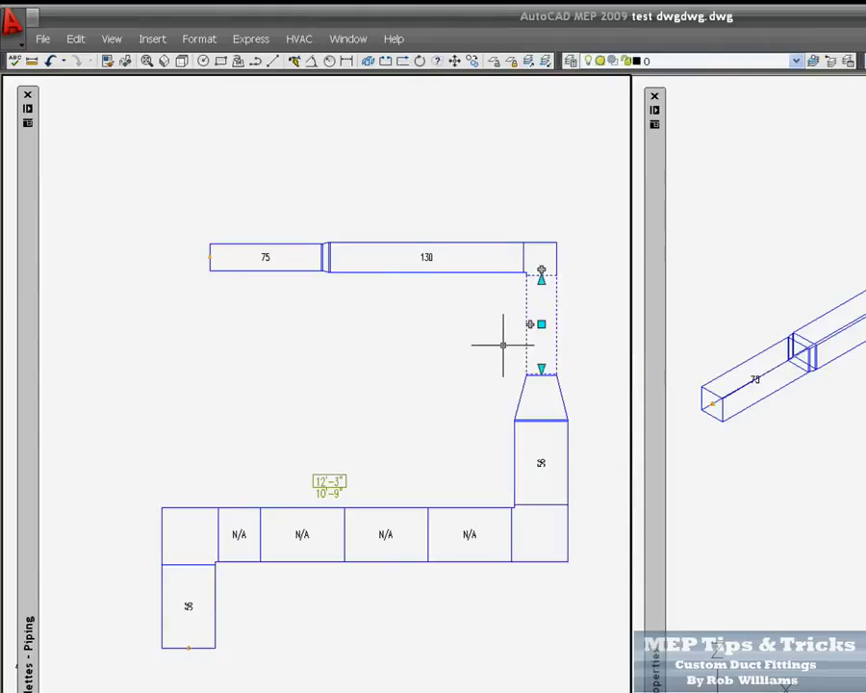
right_click(502, 343)
left_click(564, 326)
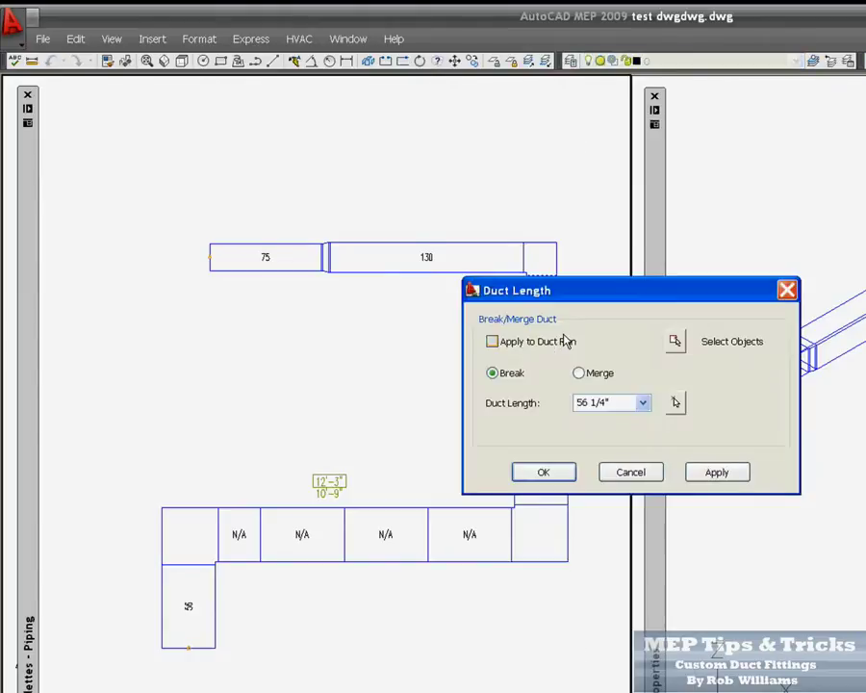
left_click(717, 472)
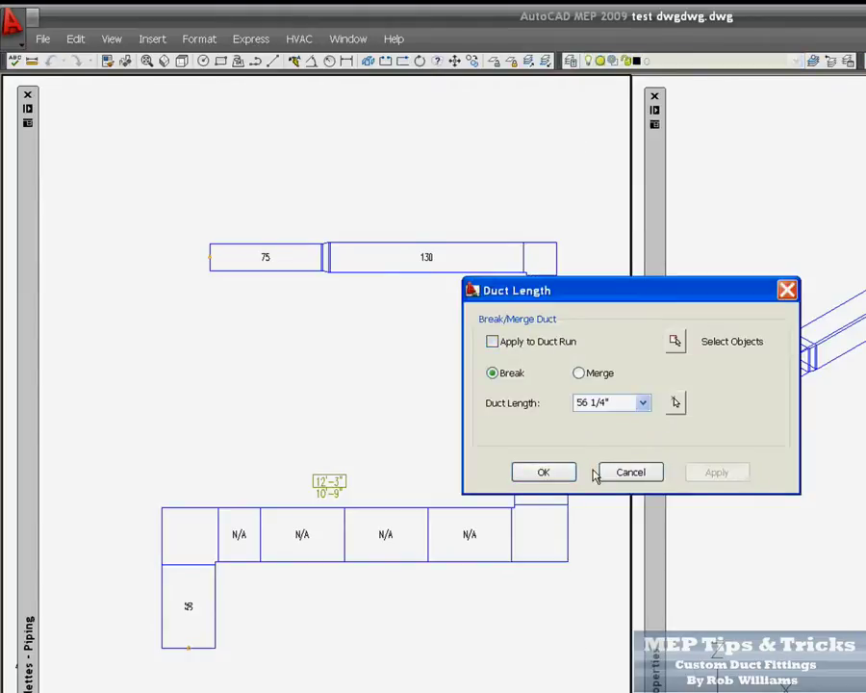
left_click(543, 471)
Step: Break the top 130 duct into 56 1/4" lengths as well
left_click(467, 241)
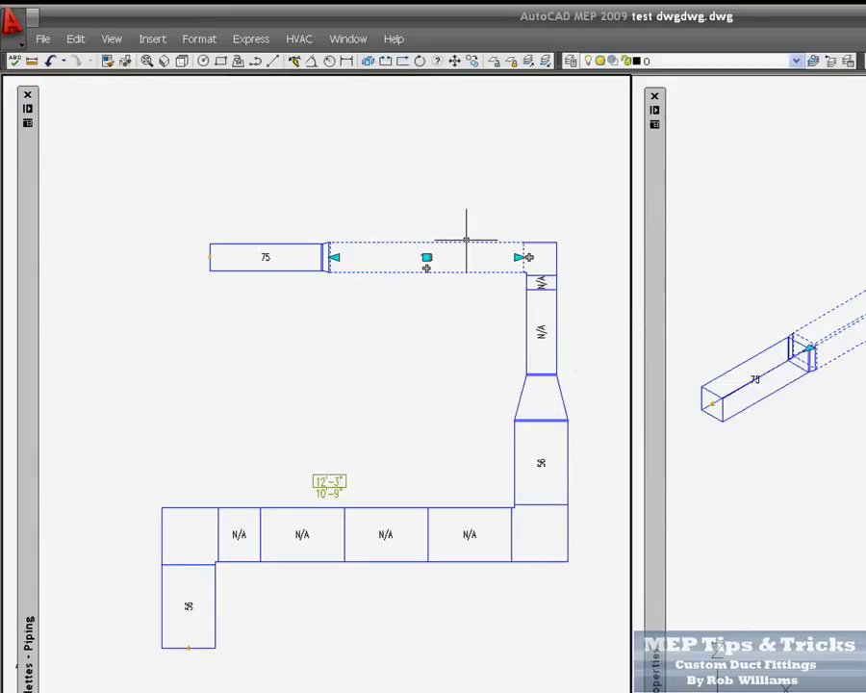
right_click(466, 240)
left_click(538, 324)
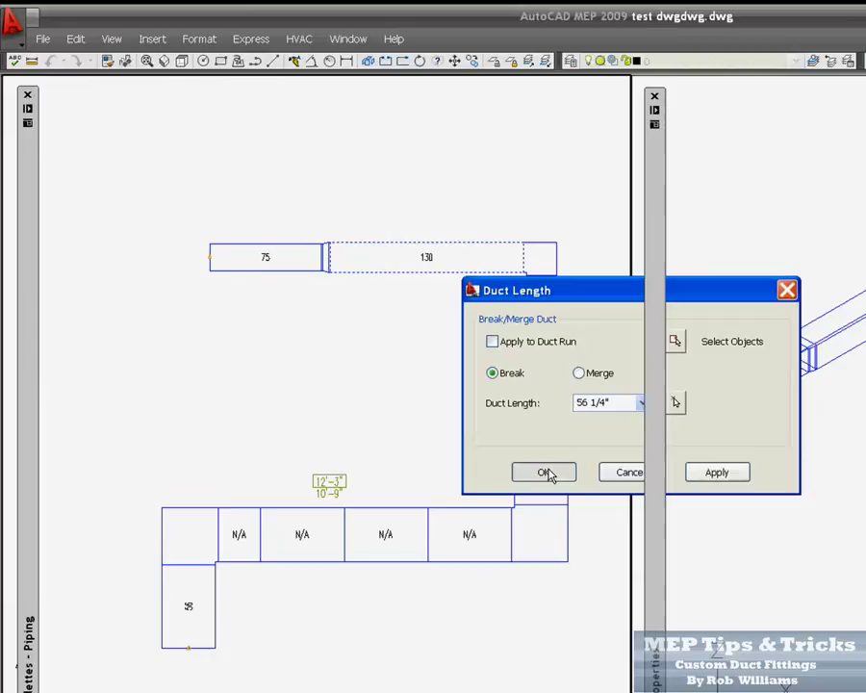
left_click(544, 471)
scroll(363, 261, "up", 5)
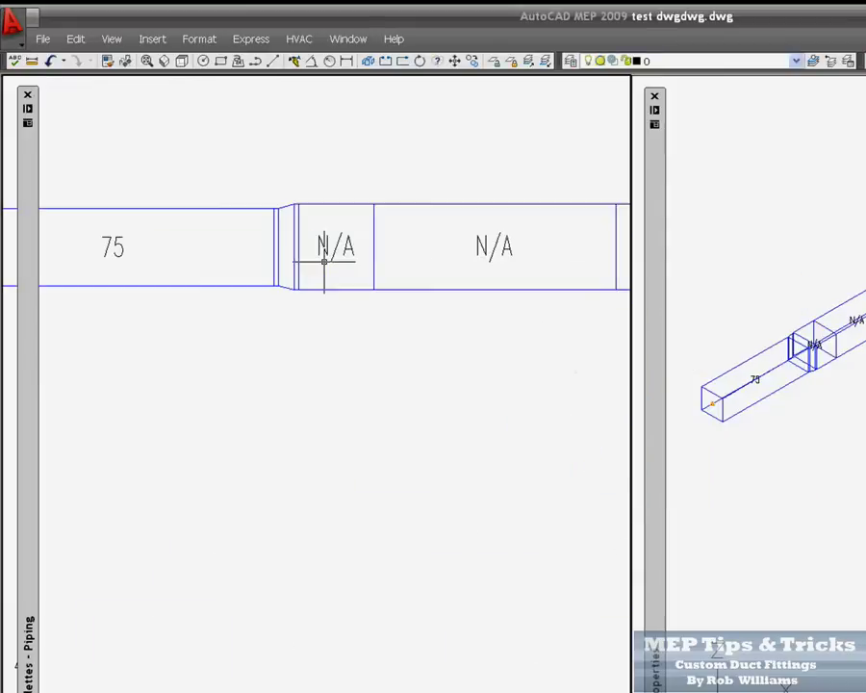
scroll(327, 255, "down", 4)
scroll(552, 277, "up", 3)
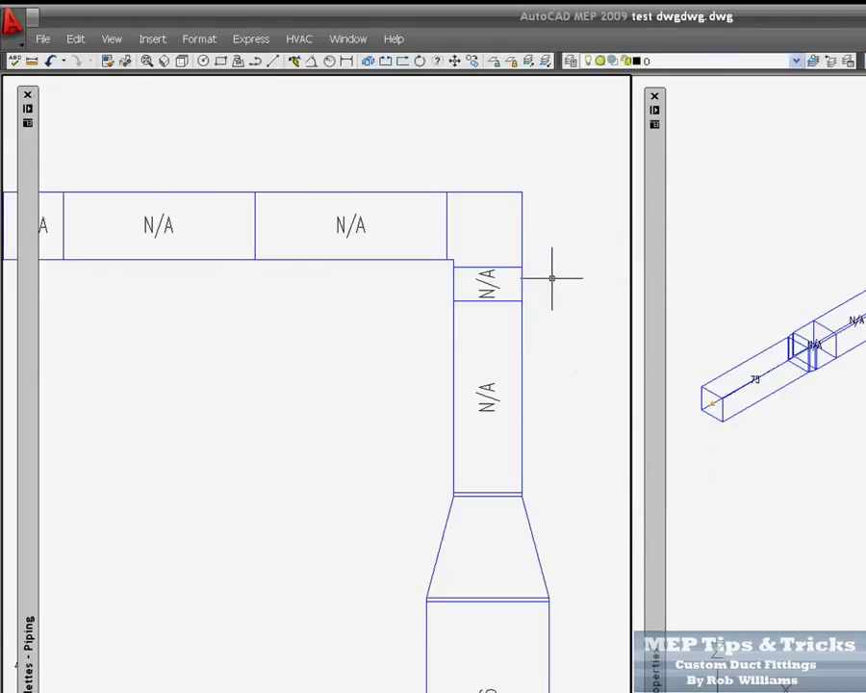
scroll(505, 284, "down", 4)
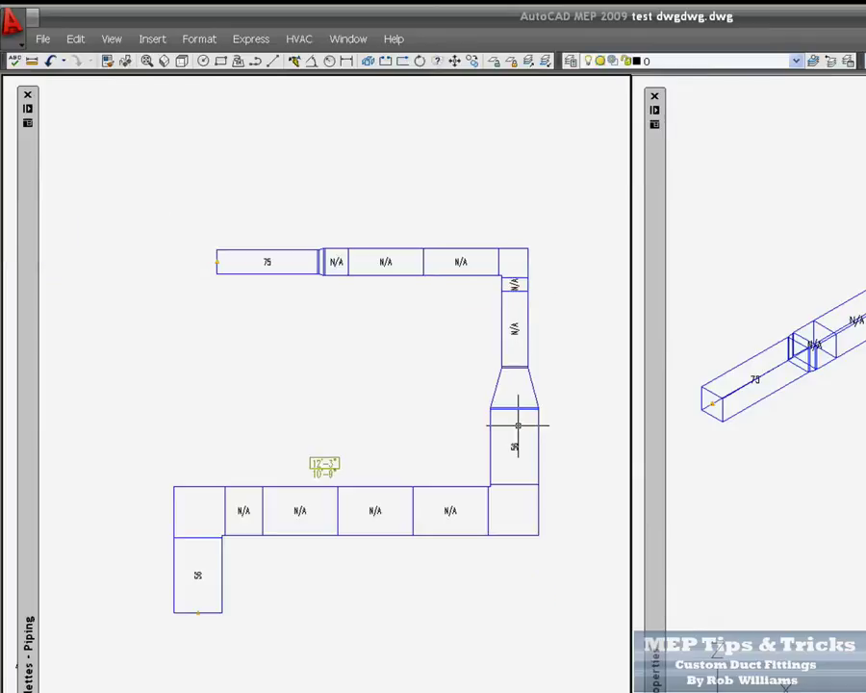
scroll(379, 556, "up", 2)
scroll(349, 551, "down", 3)
scroll(433, 546, "up", 3)
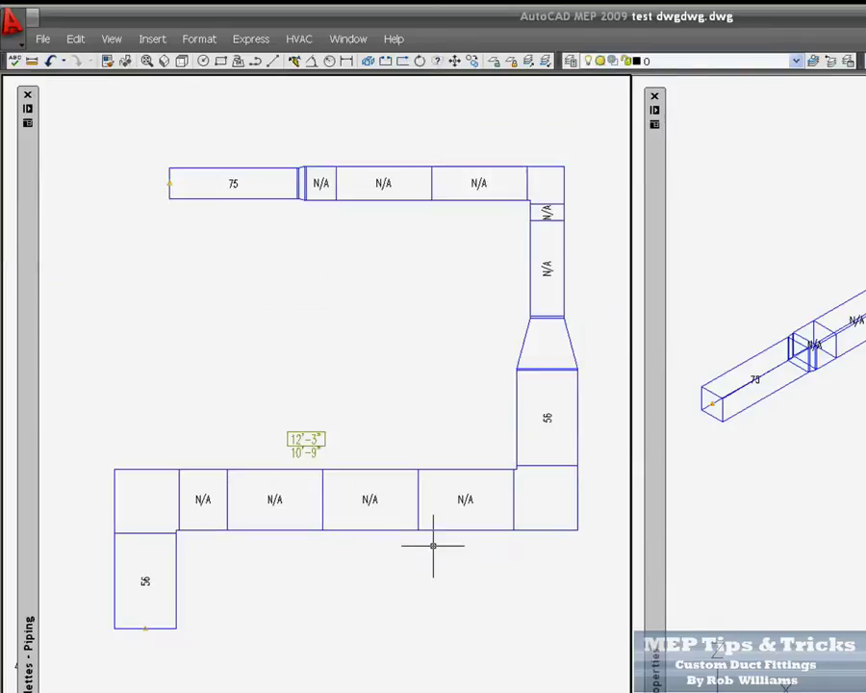
scroll(461, 532, "up", 3)
scroll(381, 528, "down", 5)
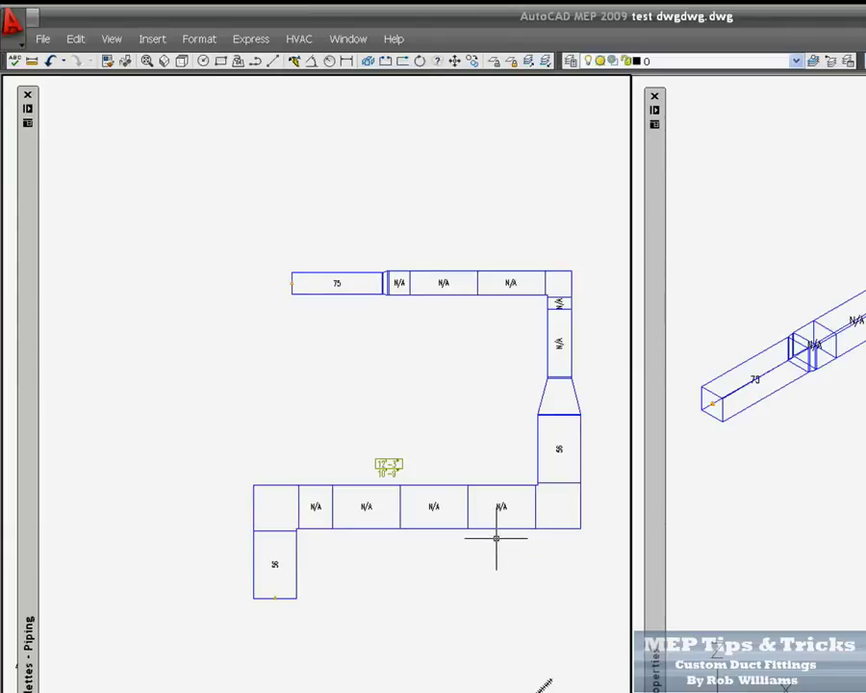
scroll(497, 538, "up", 2)
scroll(496, 538, "down", 2)
scroll(496, 538, "up", 2)
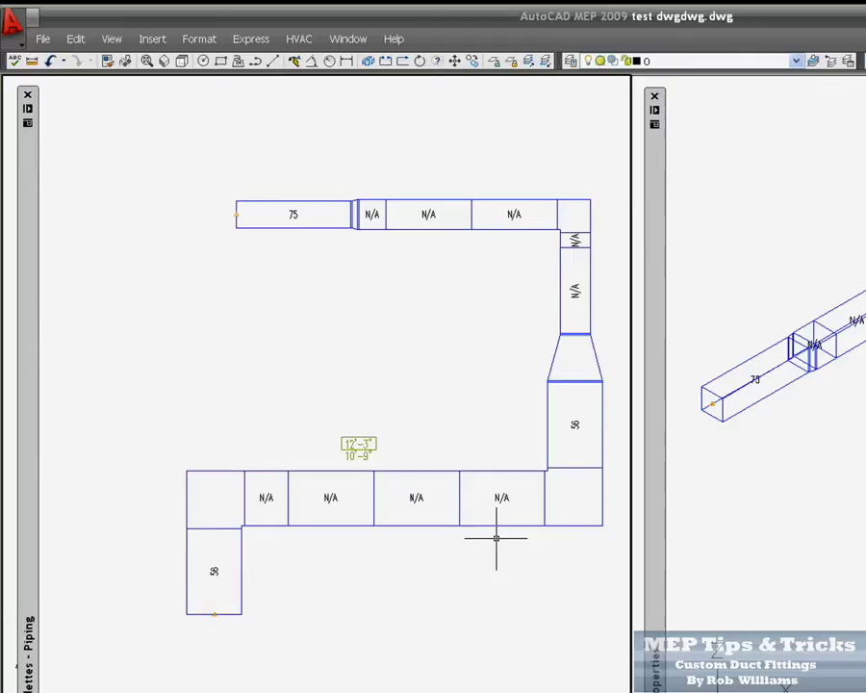
left_click(492, 523)
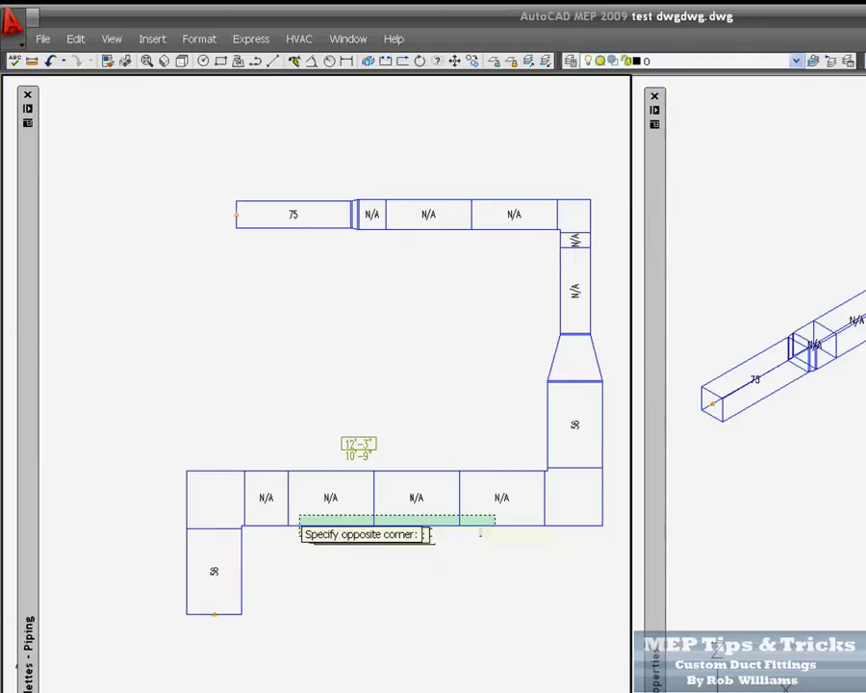
Step: Window-select the run, filter to Duct (12), and add all three duct property sets
left_click(270, 510)
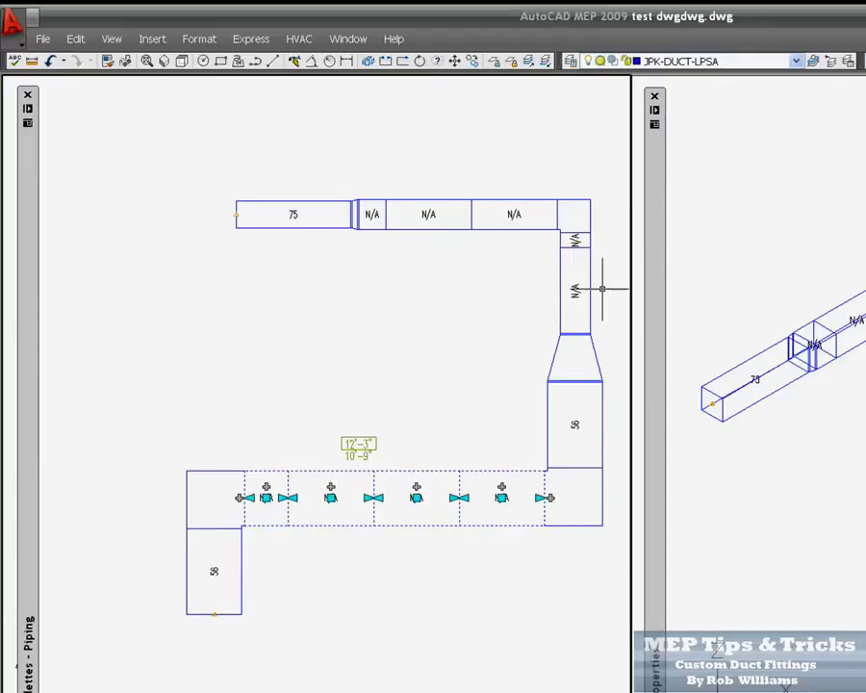
key("Escape")
left_click(607, 549)
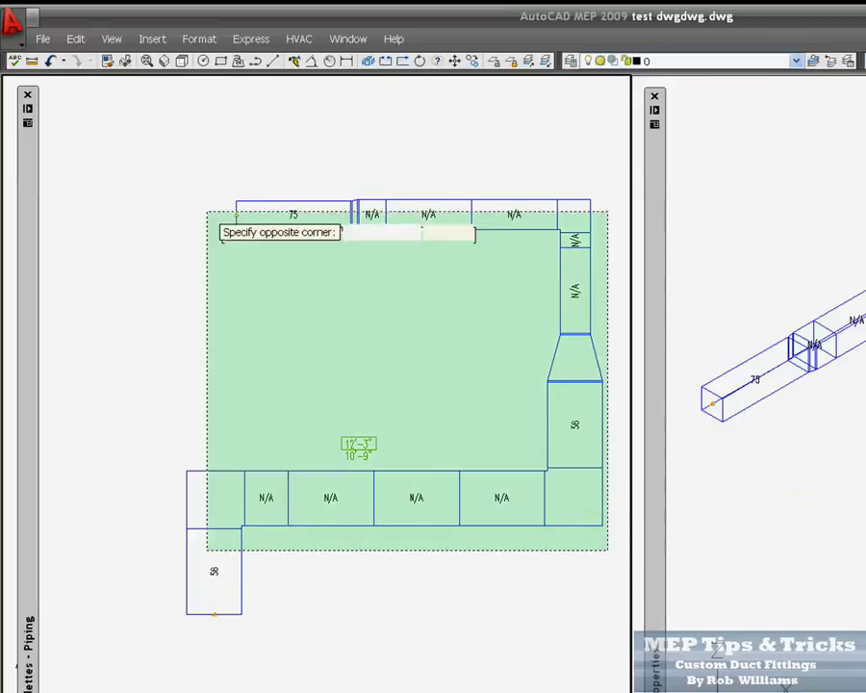
left_click(185, 182)
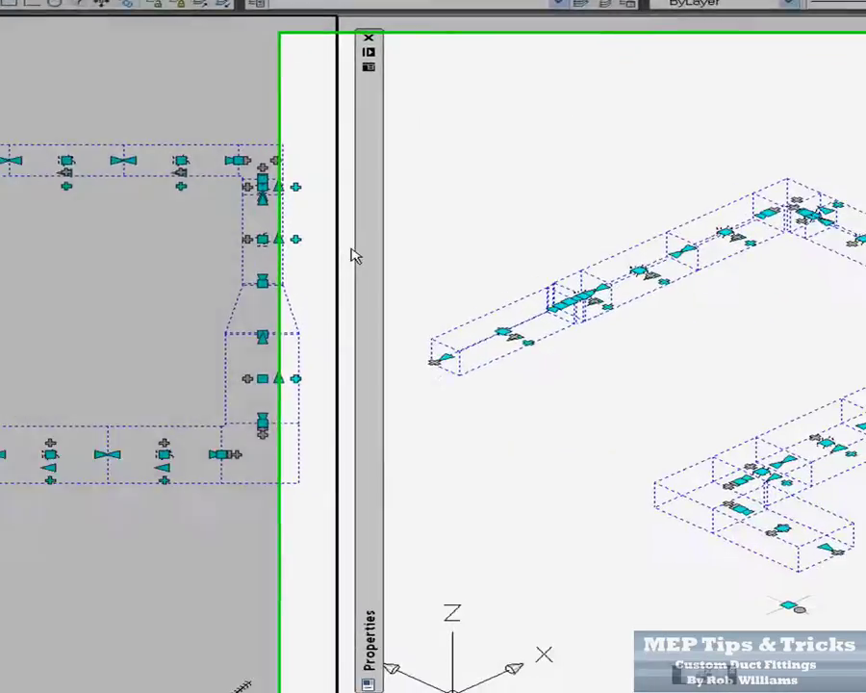
mouse_move(616, 293)
left_click(239, 18)
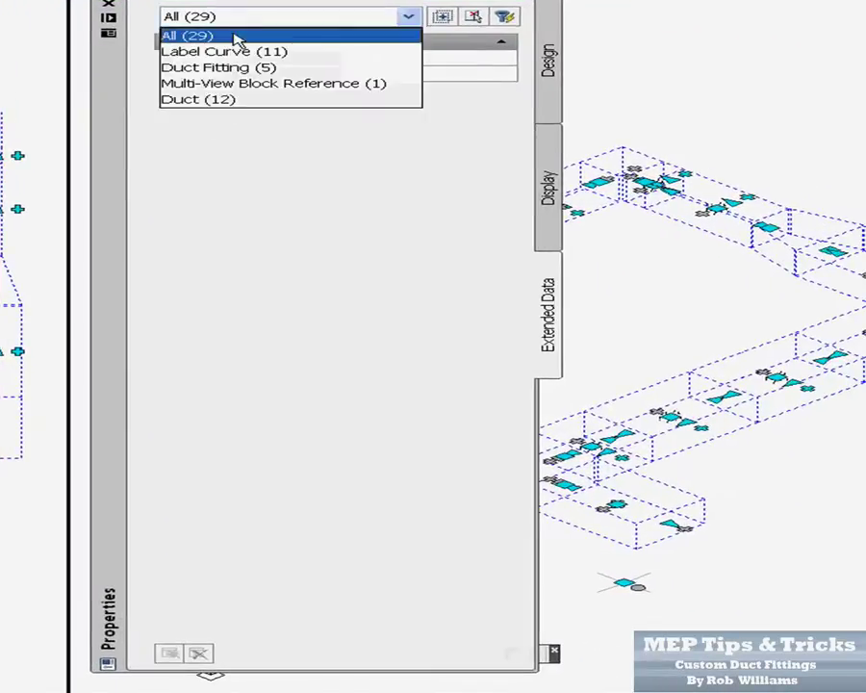
left_click(239, 100)
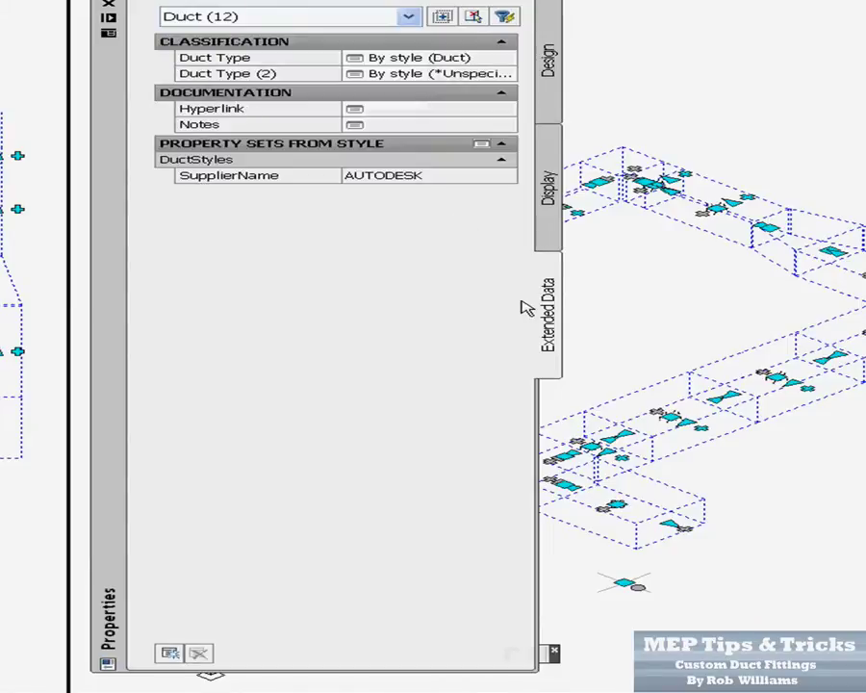
left_click(170, 654)
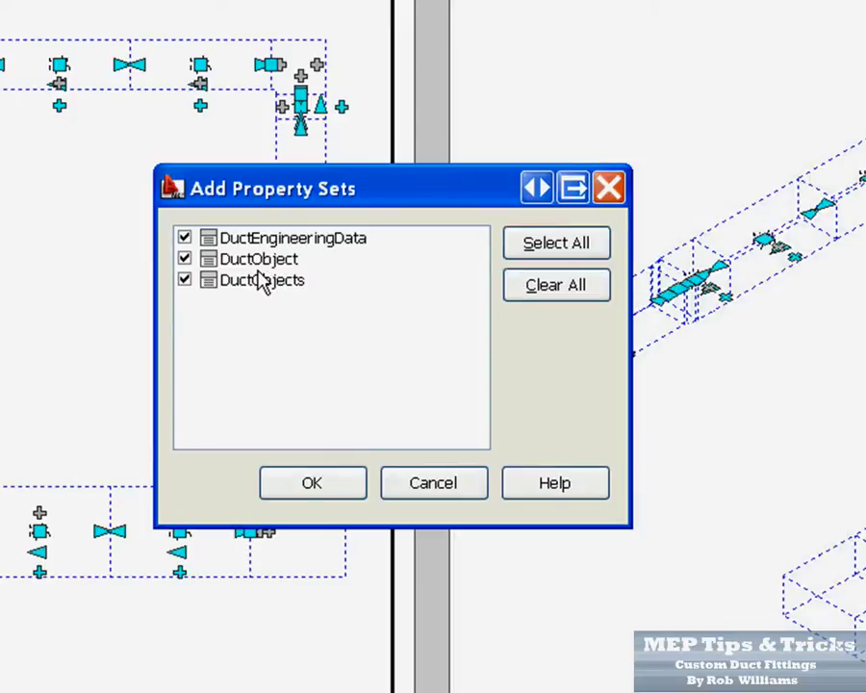
left_click(313, 483)
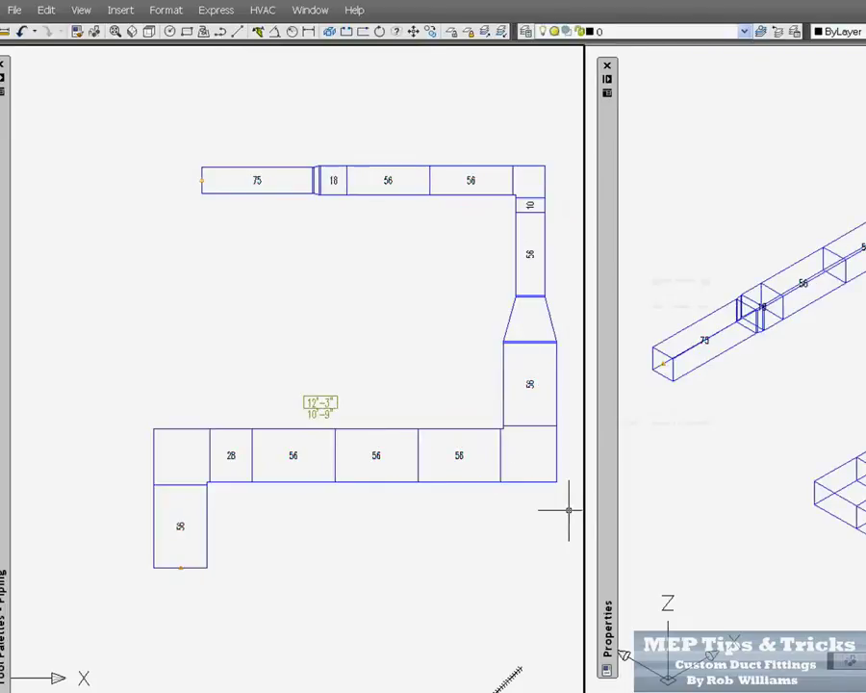
scroll(539, 423, "up", 1)
scroll(184, 506, "up", 1)
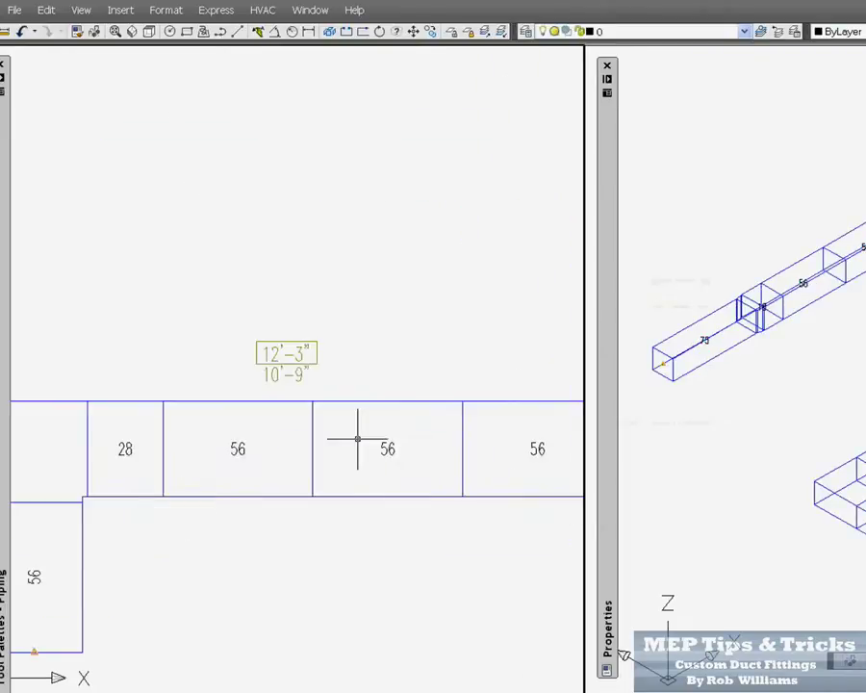
scroll(358, 436, "down", 3)
scroll(494, 300, "up", 1)
scroll(493, 302, "down", 1)
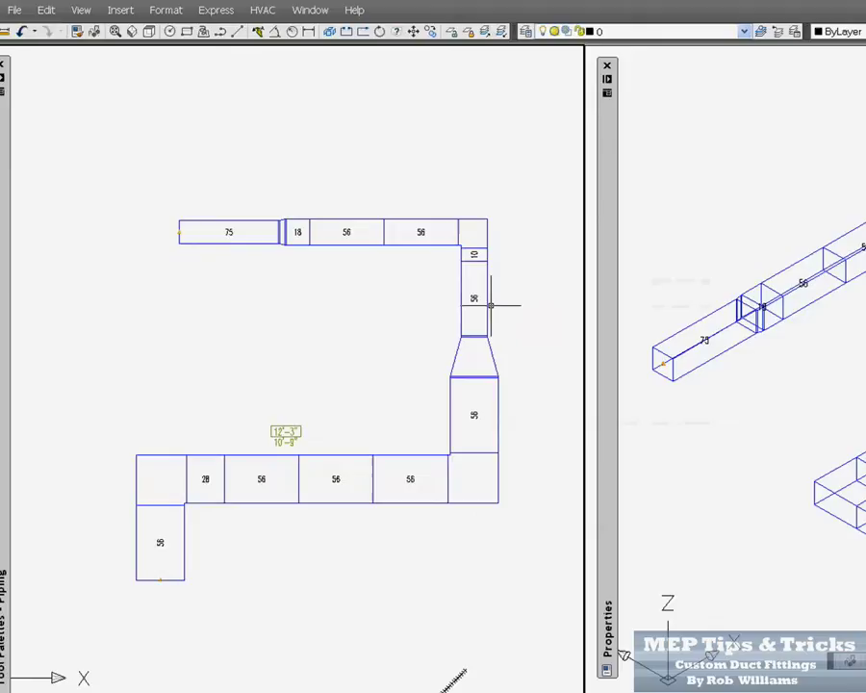
scroll(382, 382, "down", 1)
scroll(381, 382, "up", 1)
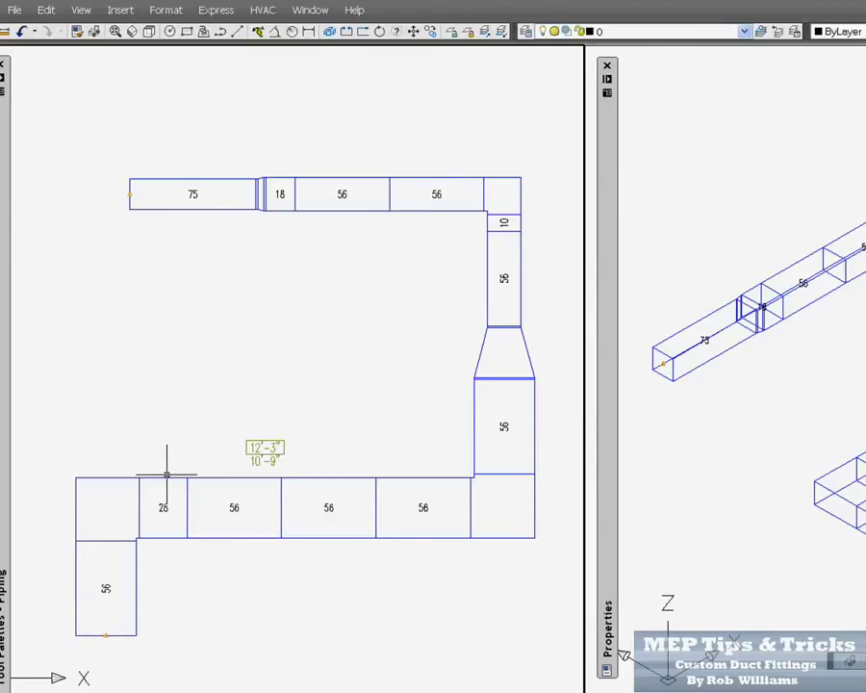
mouse_move(164, 478)
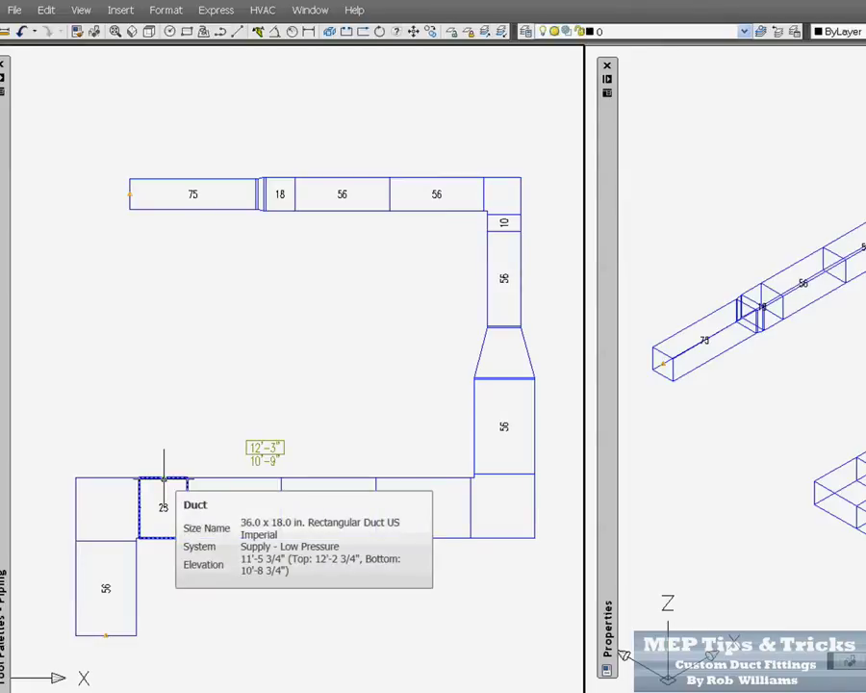
left_click(164, 478)
key("Escape")
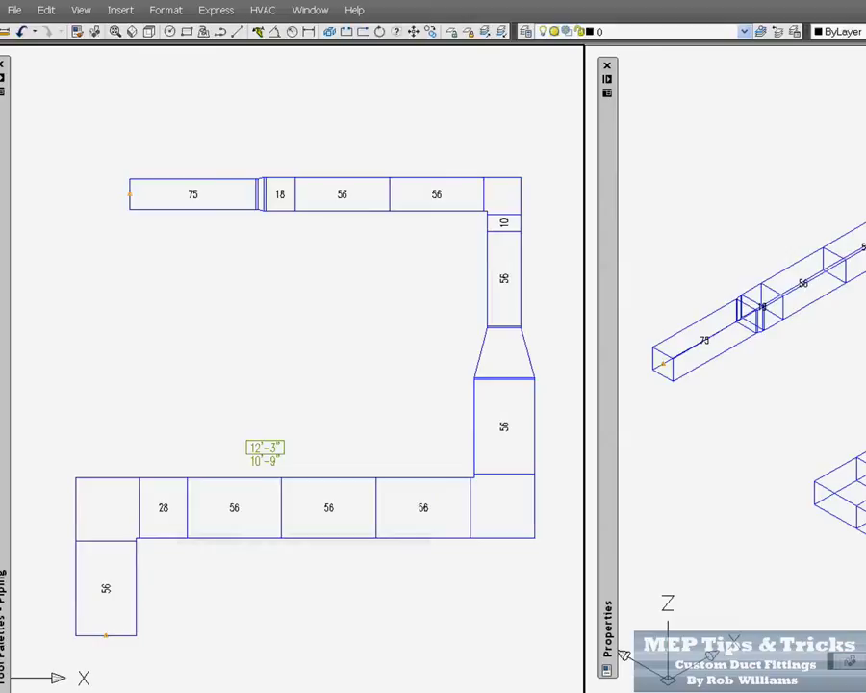
Step: Zoom to the lower-left 36 x 18 mitered elbow, select it and open its context menu
scroll(264, 442, "down", 1)
scroll(177, 520, "up", 2)
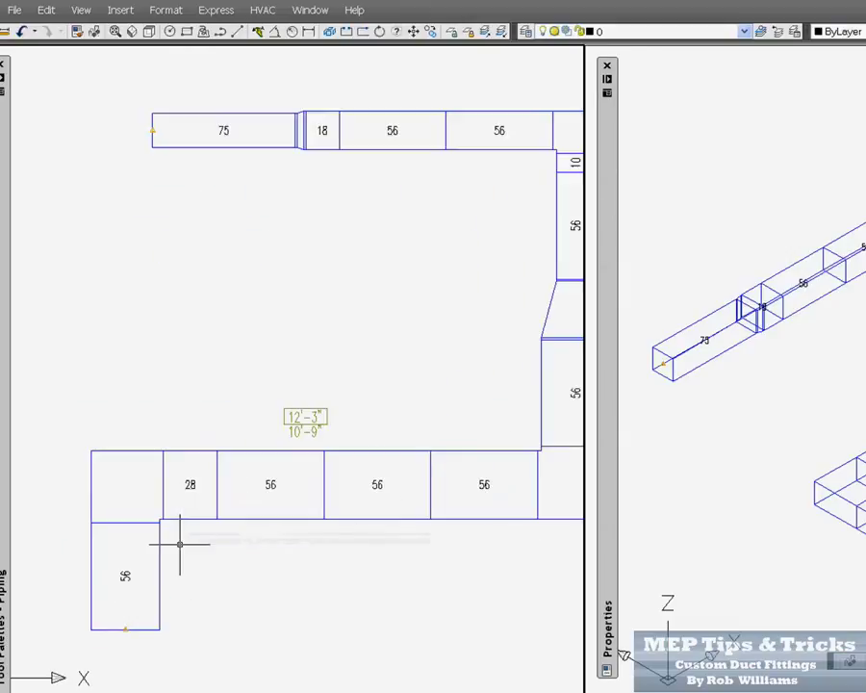
scroll(190, 535, "down", 2)
scroll(227, 524, "up", 2)
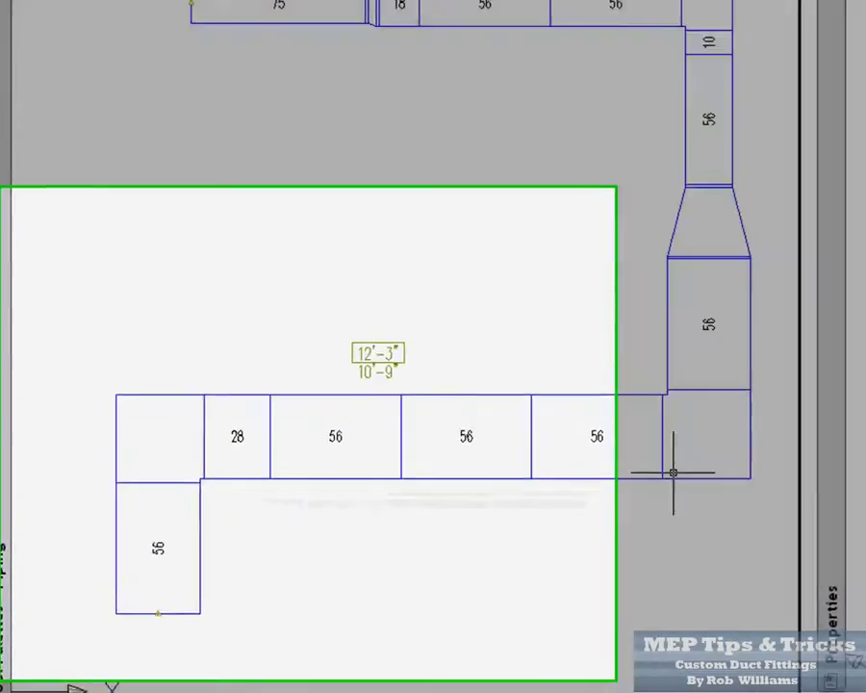
scroll(248, 462, "up", 4)
scroll(333, 323, "up", 3)
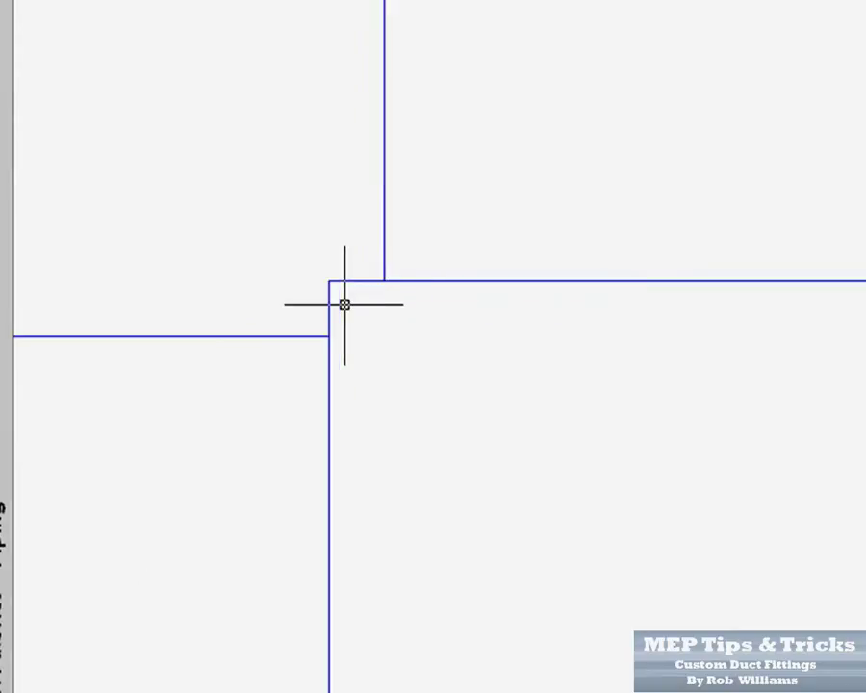
scroll(345, 301, "down", 2)
scroll(345, 301, "down", 2)
scroll(339, 304, "up", 5)
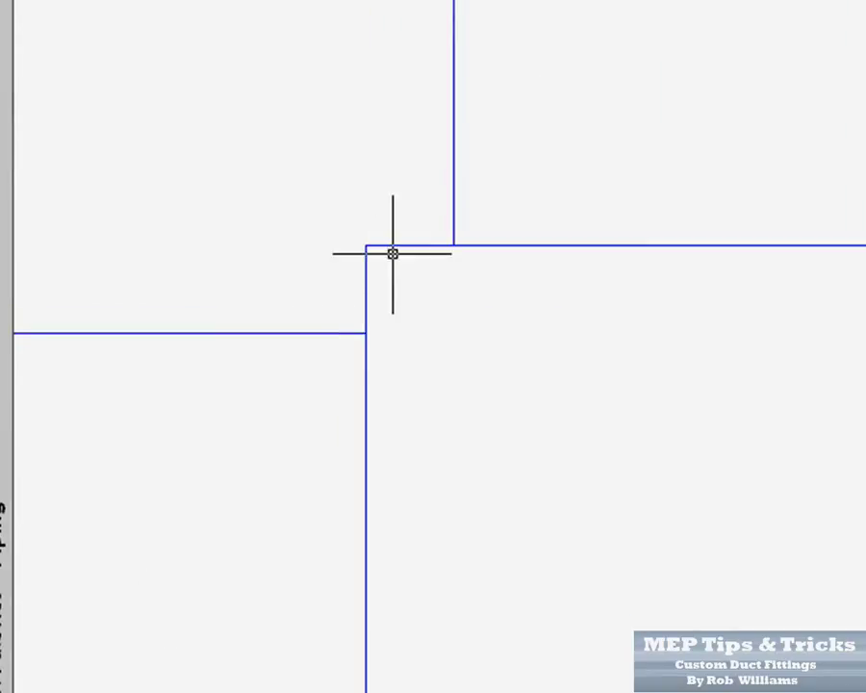
mouse_move(397, 244)
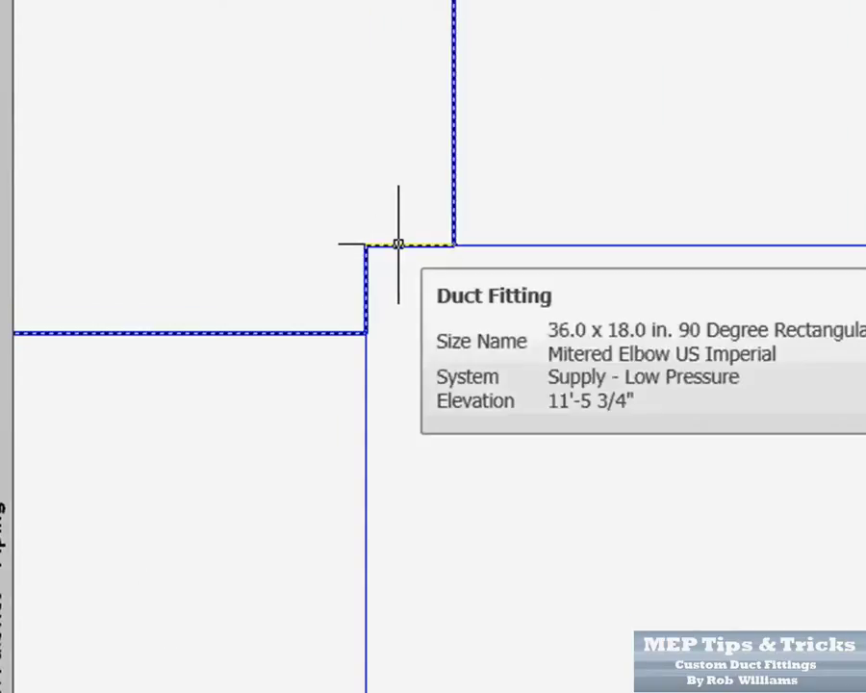
scroll(397, 244, "down", 4)
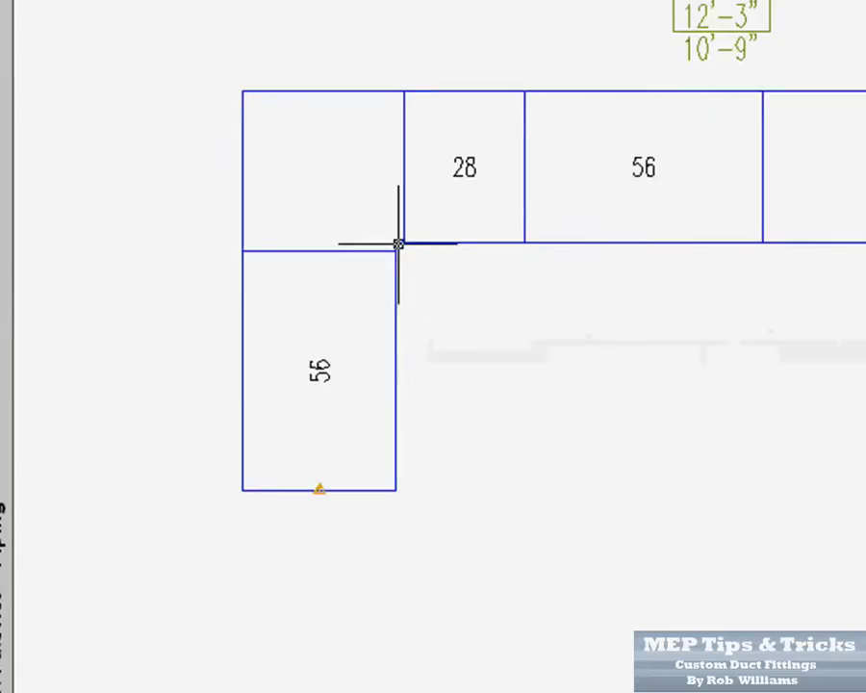
scroll(397, 244, "up", 3)
scroll(397, 243, "up", 2)
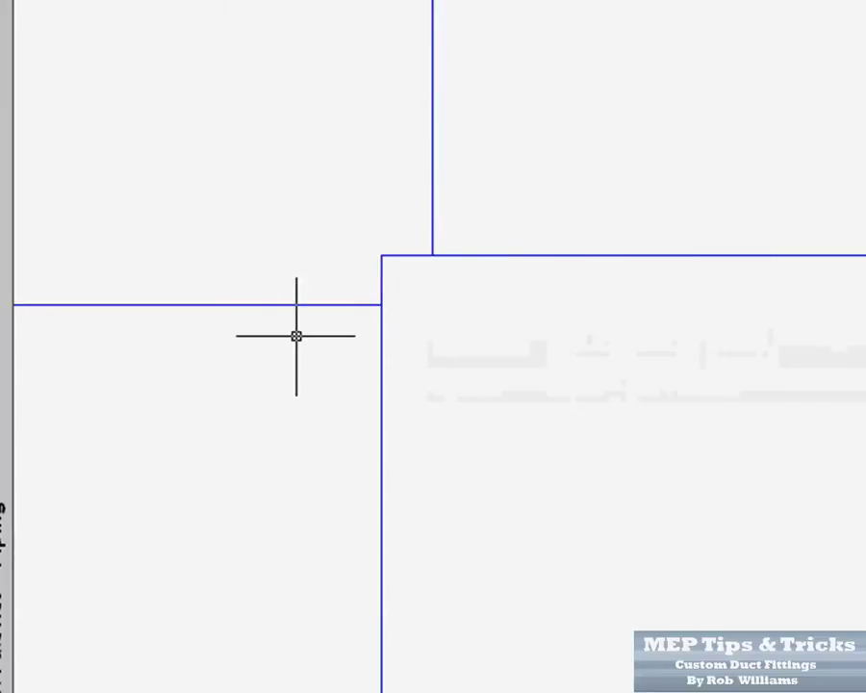
scroll(383, 306, "down", 3)
left_click(381, 294)
right_click(382, 299)
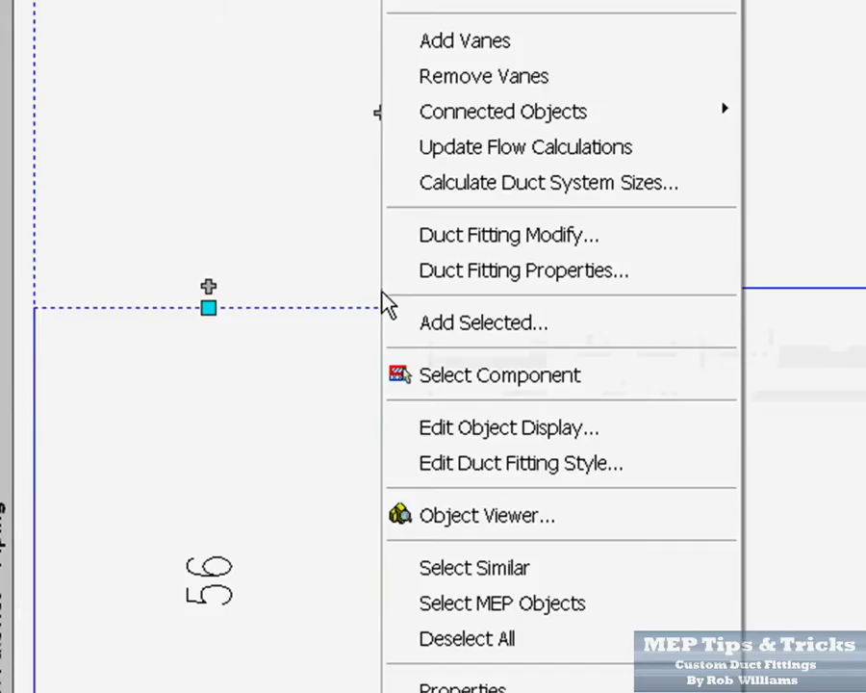
Step: Swap the corner elbow's part to Rectangular Duct Mitered Transition Elbow
left_click(545, 240)
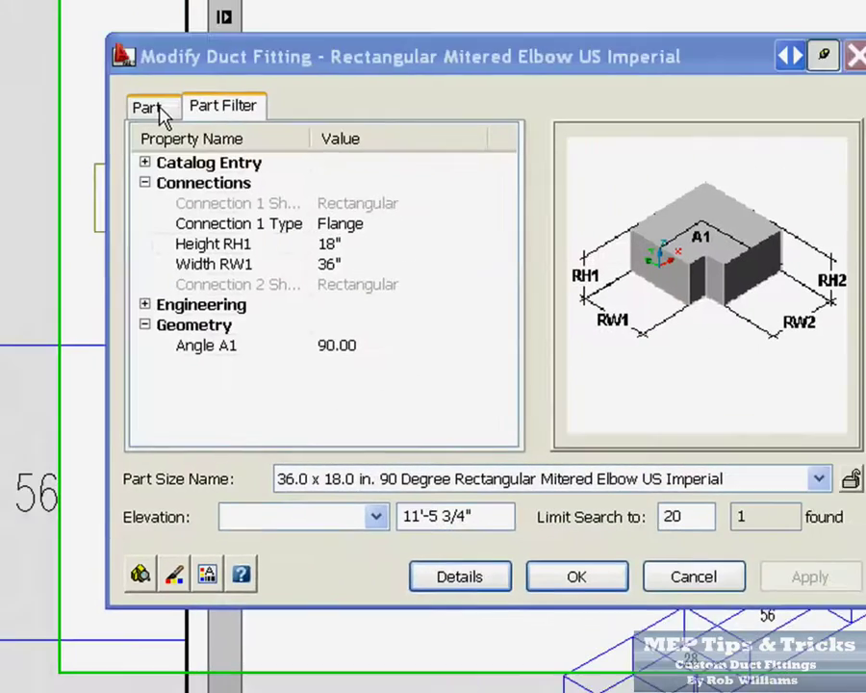
left_click(82, 137)
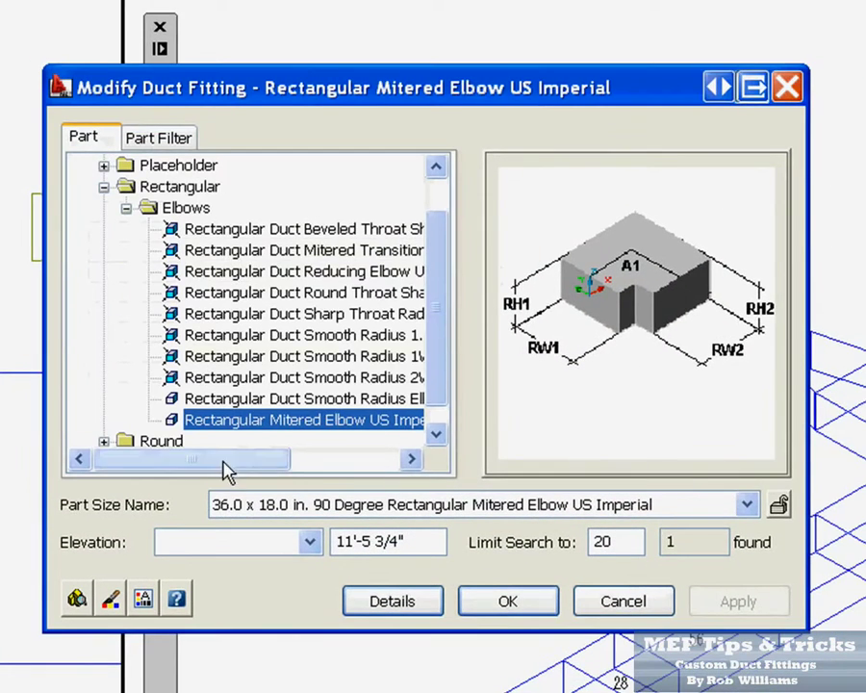
left_click_drag(226, 464, 299, 473)
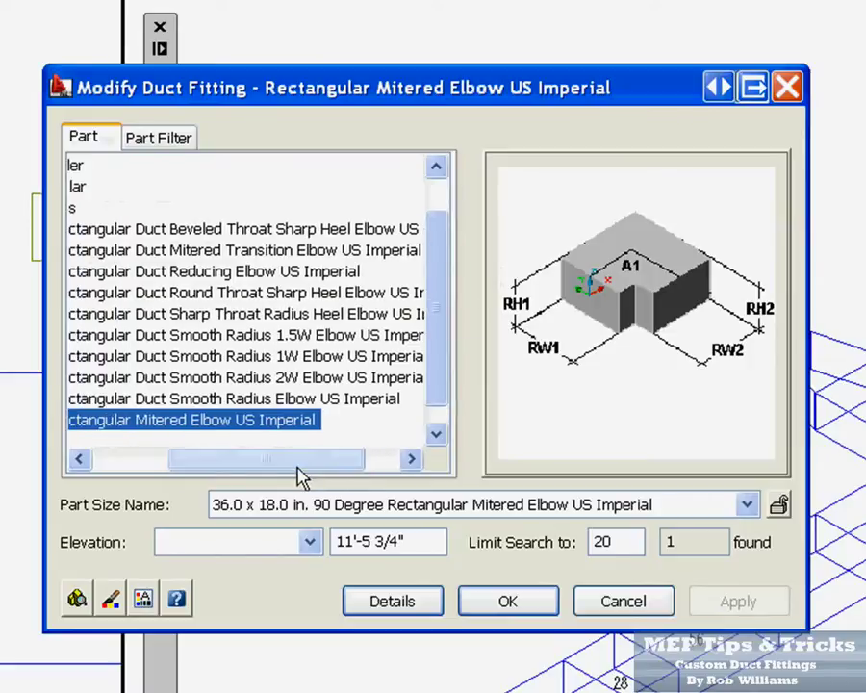
left_click(212, 250)
left_click_drag(204, 460, 132, 460)
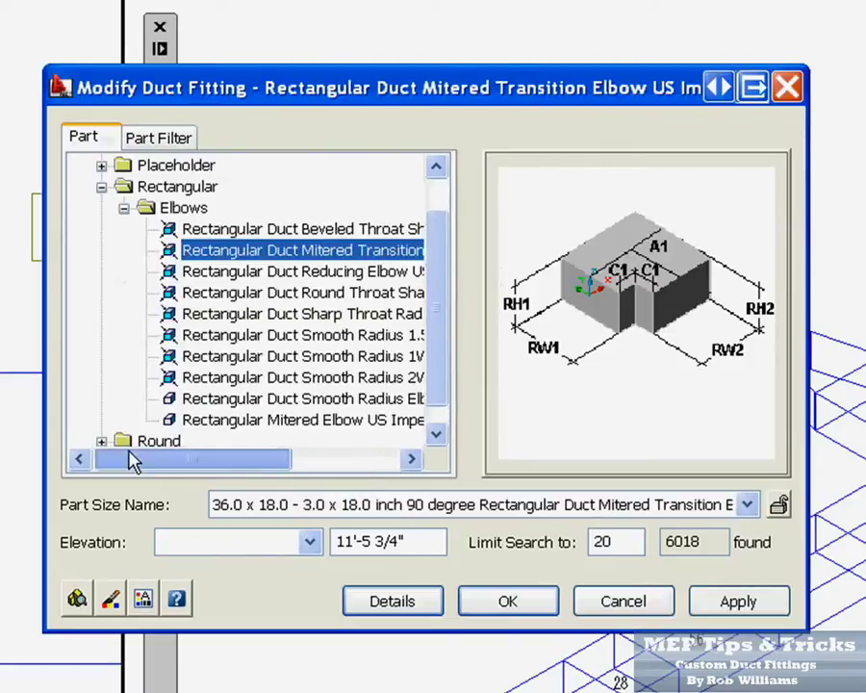
left_click(145, 139)
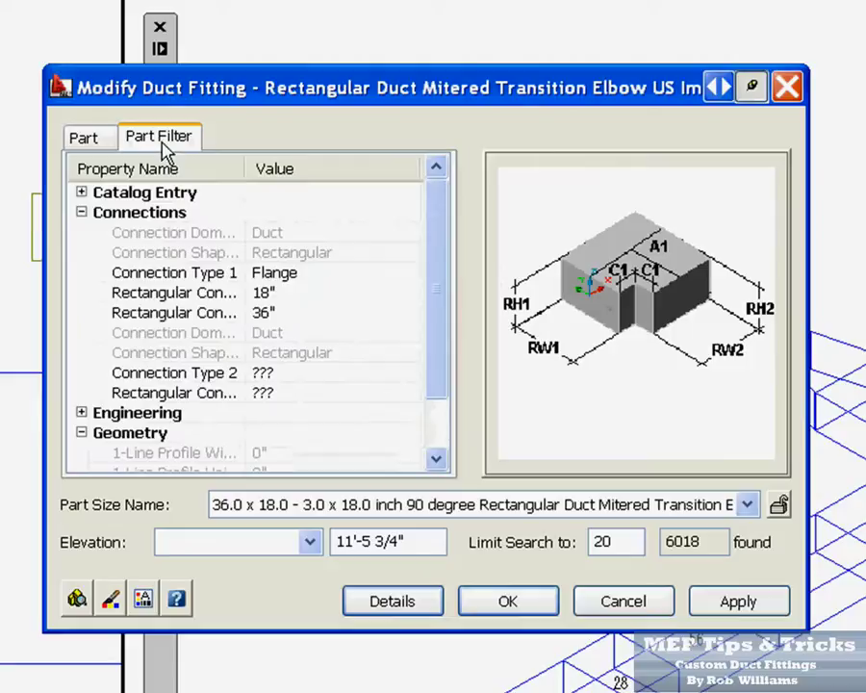
Step: Set second width 36" and Body Tap Length 6", then apply while maintaining connections
left_click(277, 393)
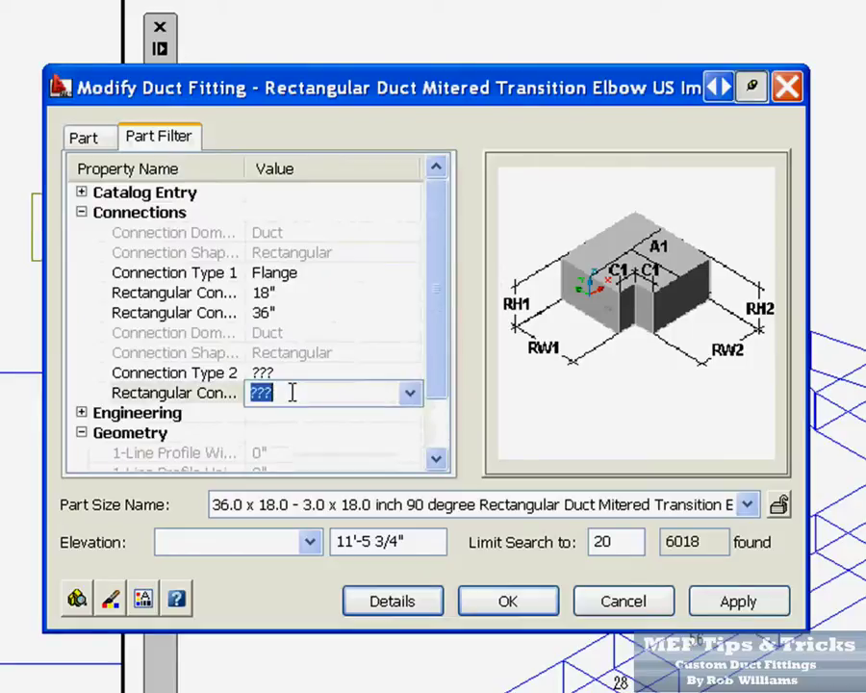
left_click(410, 393)
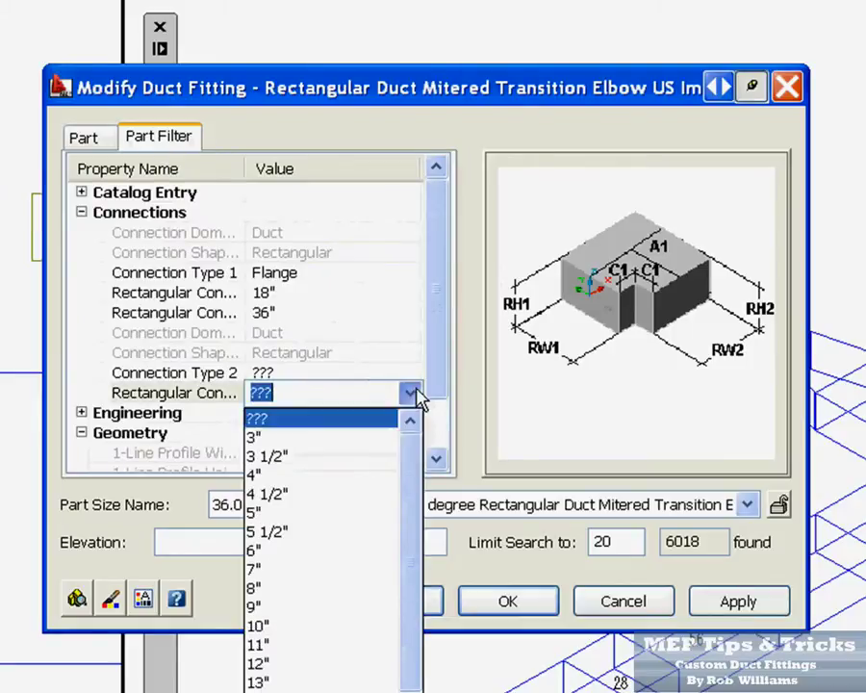
scroll(331, 548, "down", 1)
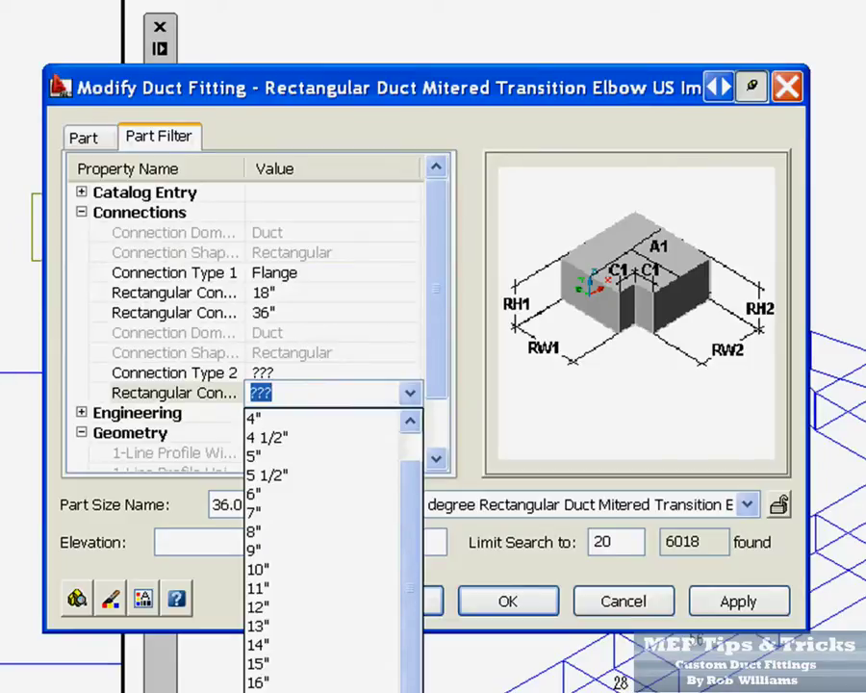
type("36")
key("Return")
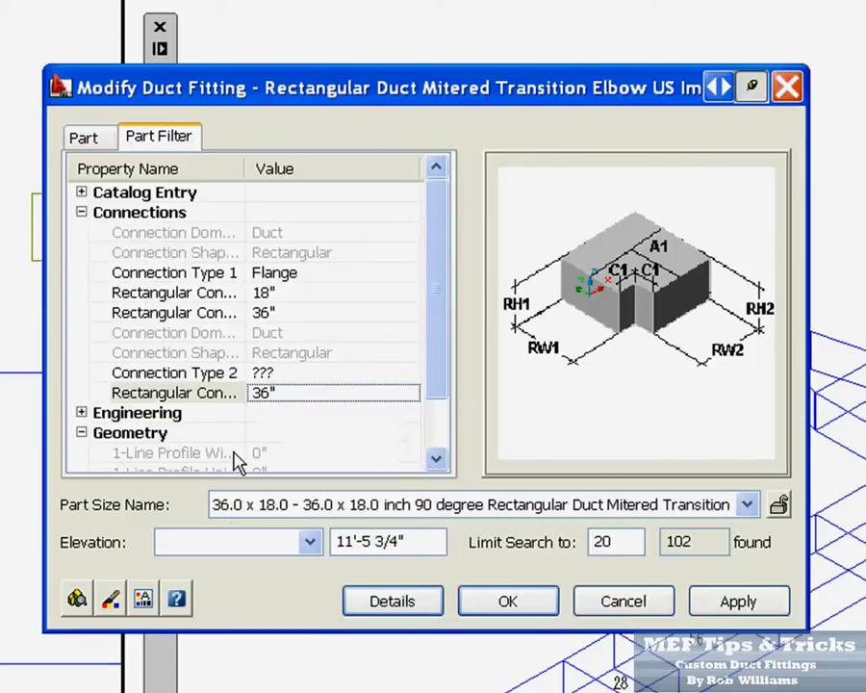
scroll(433, 433, "down", 1)
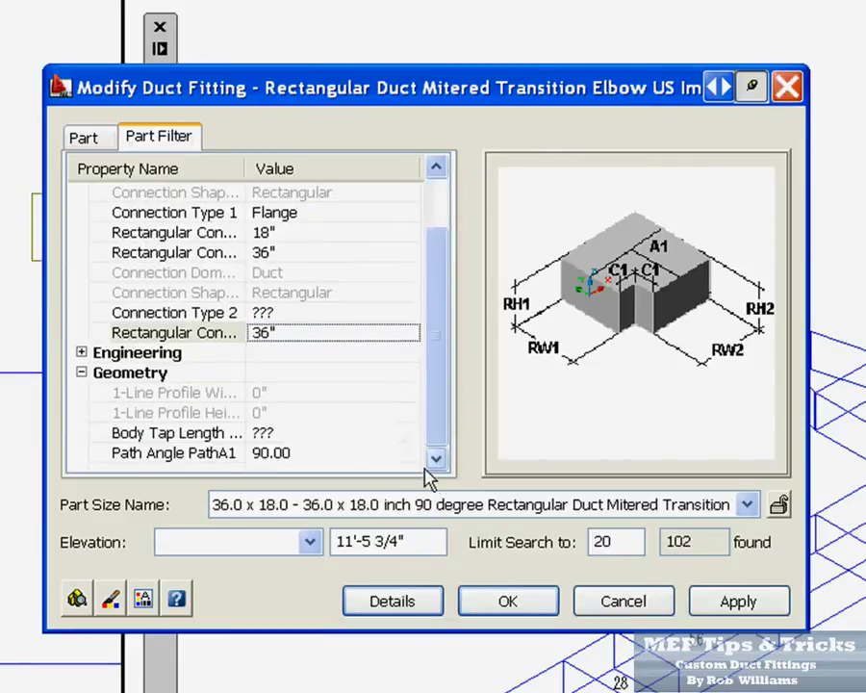
left_click(368, 432)
left_click(411, 435)
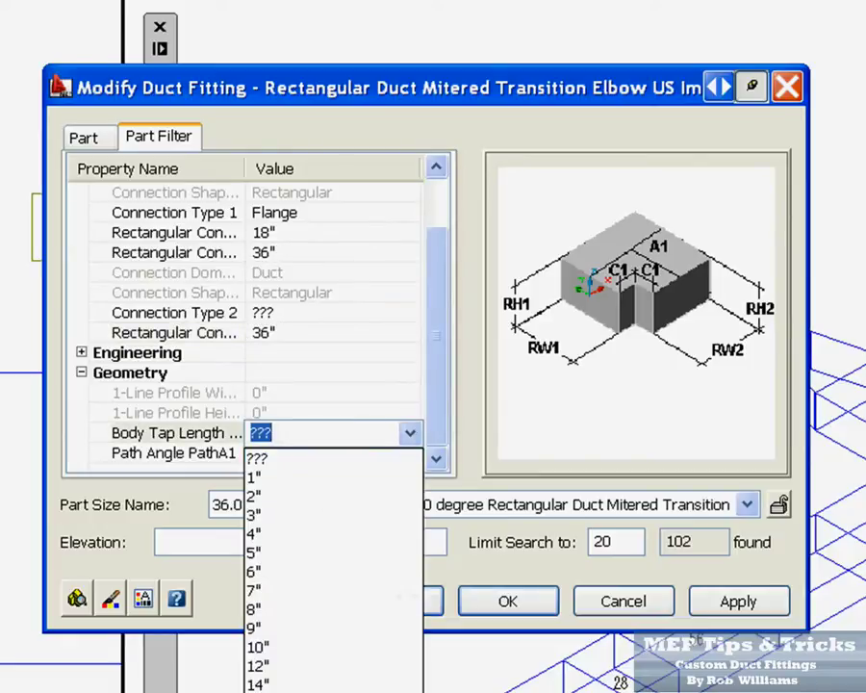
left_click(303, 572)
left_click(736, 603)
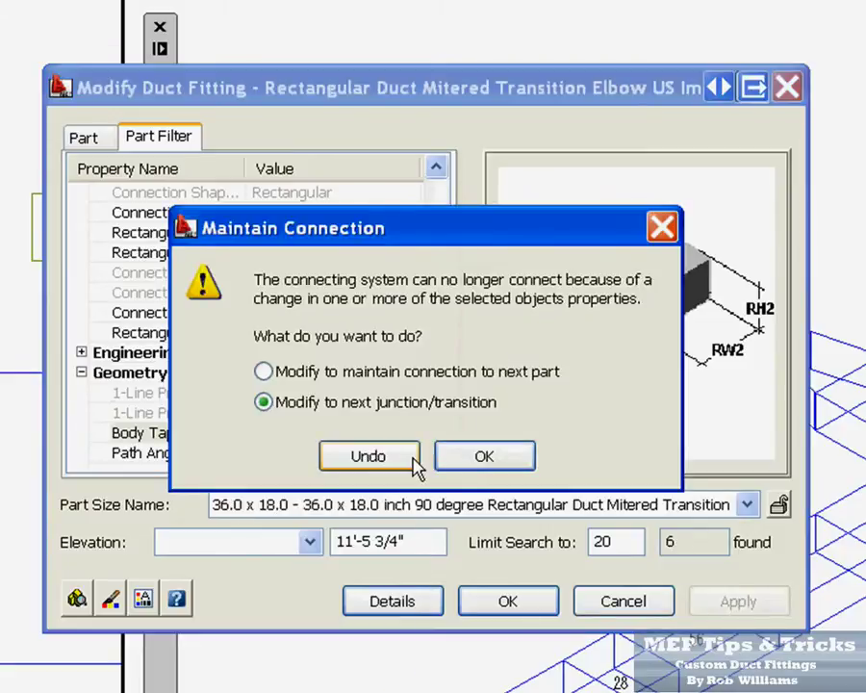
left_click(470, 467)
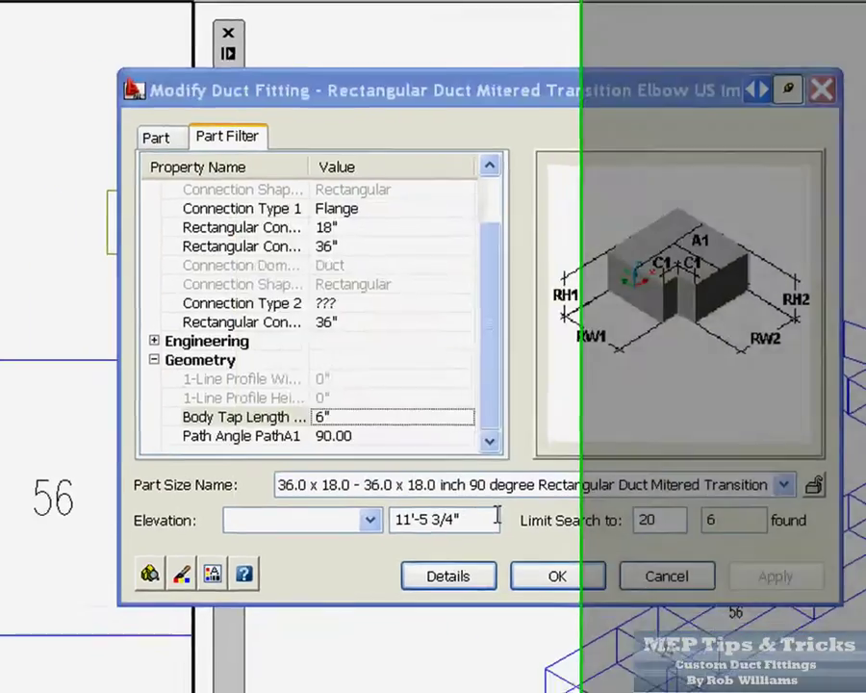
left_click(448, 576)
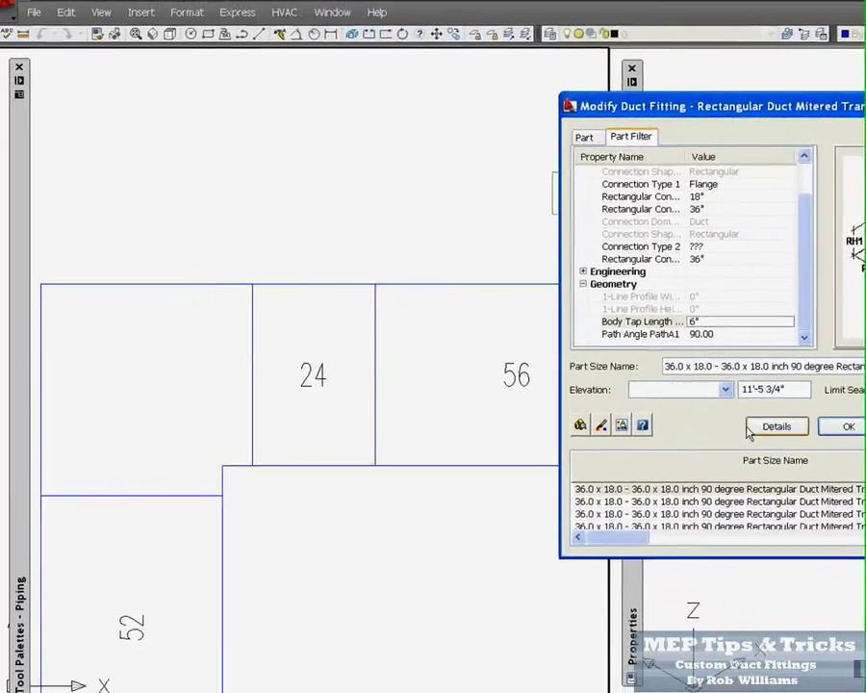
left_click(847, 427)
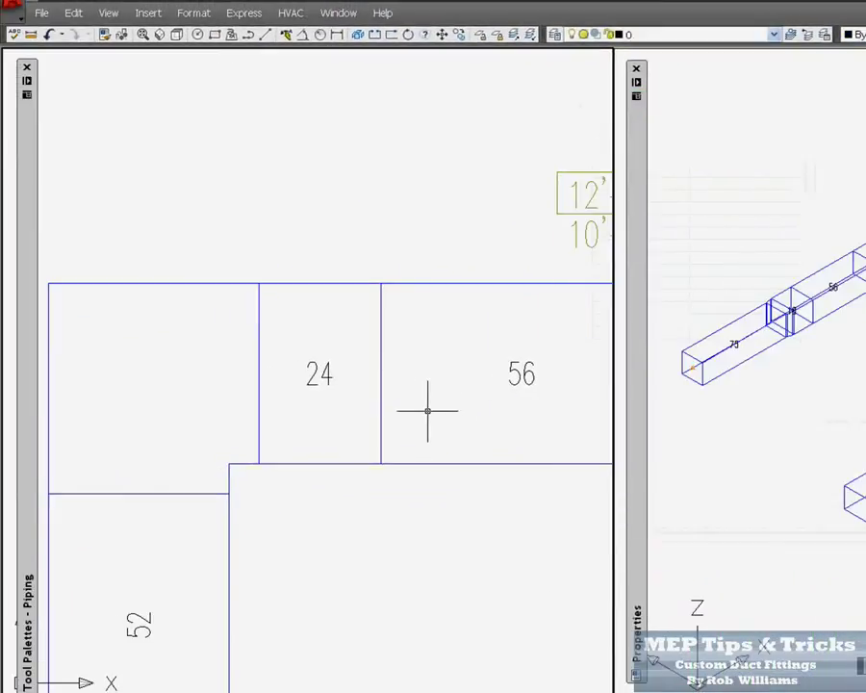
scroll(310, 458, "down", 2)
scroll(242, 486, "up", 2)
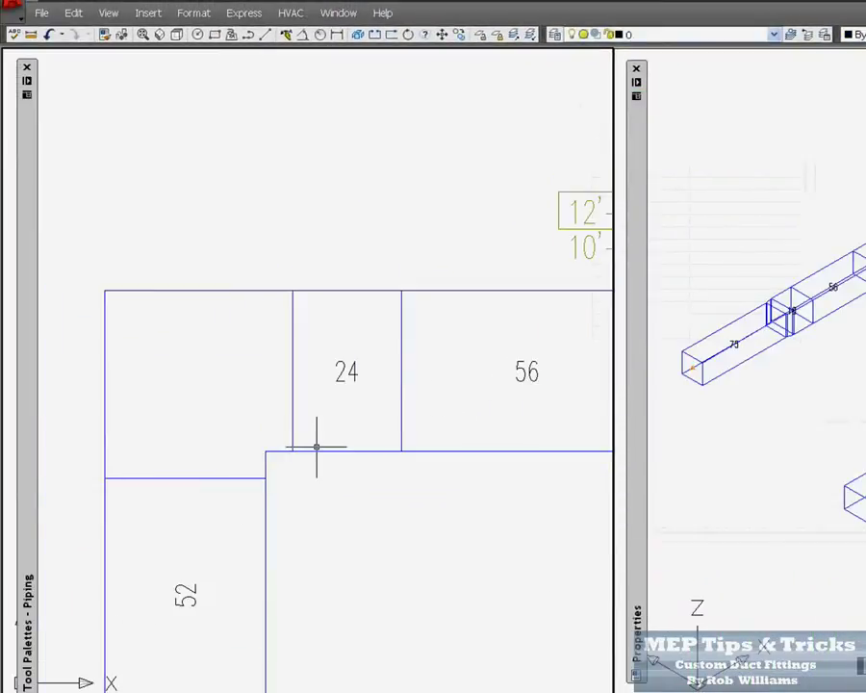
scroll(442, 435, "down", 3)
scroll(557, 432, "up", 3)
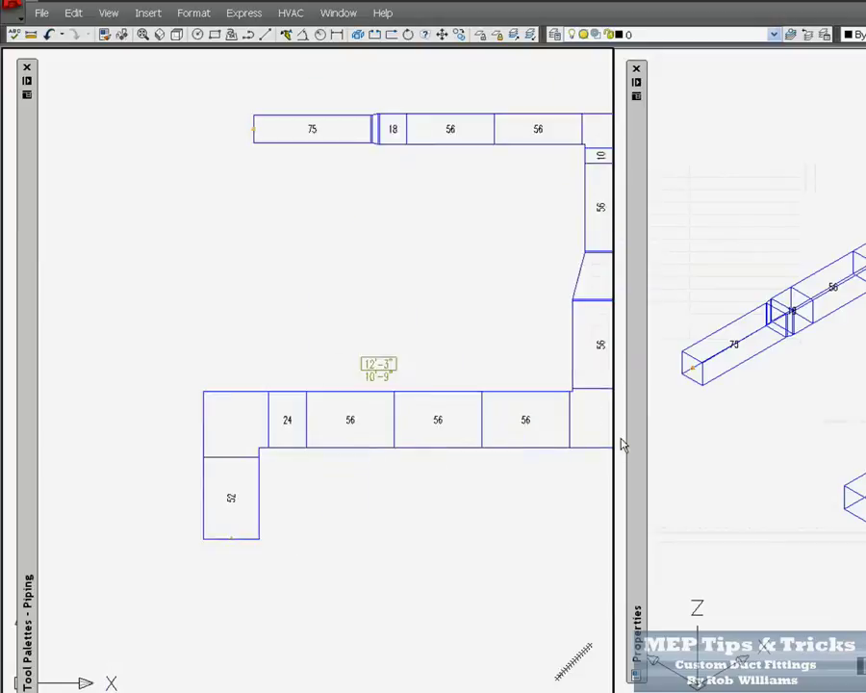
scroll(397, 448, "down", 3)
scroll(301, 443, "up", 3)
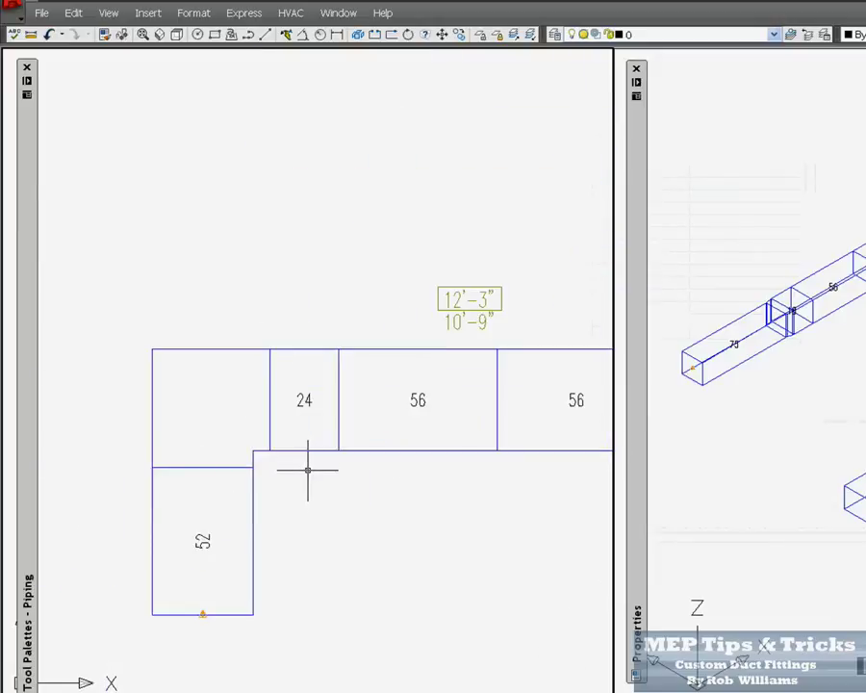
left_click(307, 469)
key("Escape")
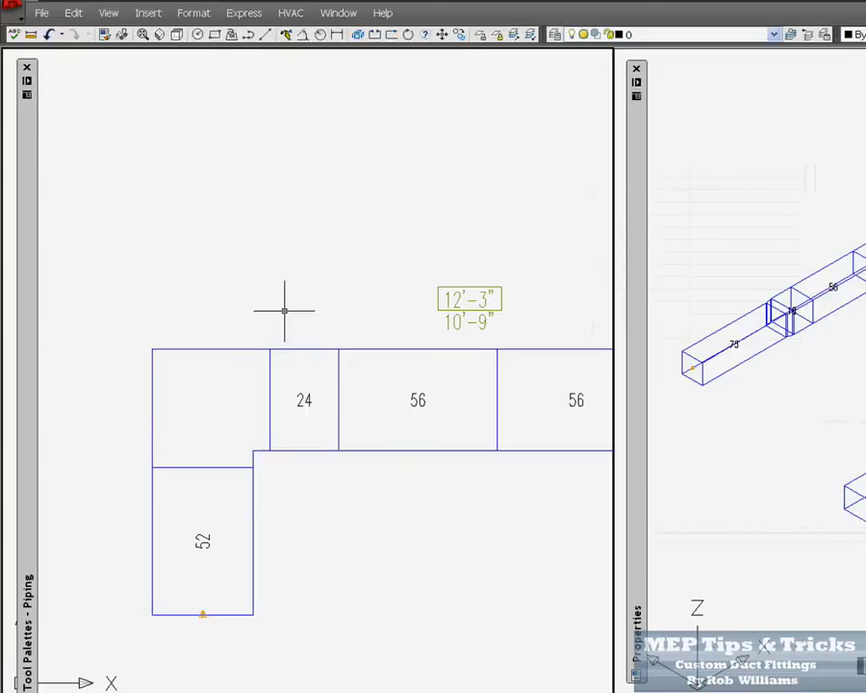
left_click(290, 13)
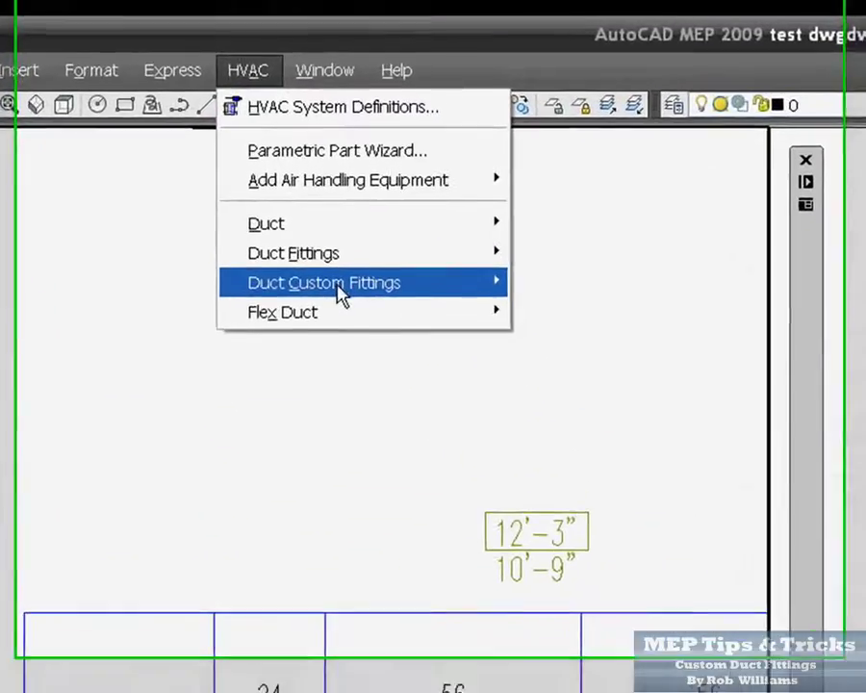
mouse_move(337, 287)
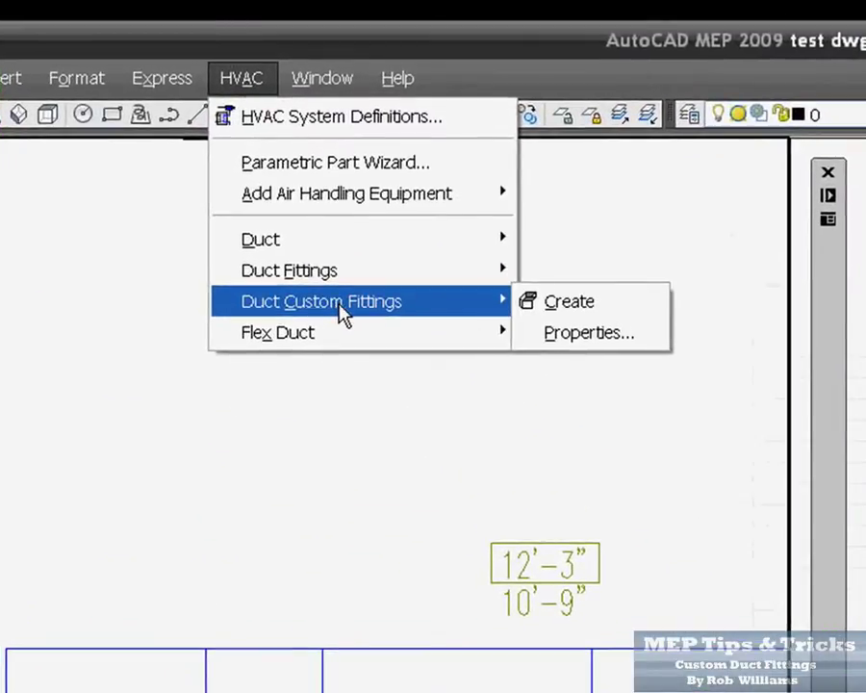
key("Escape")
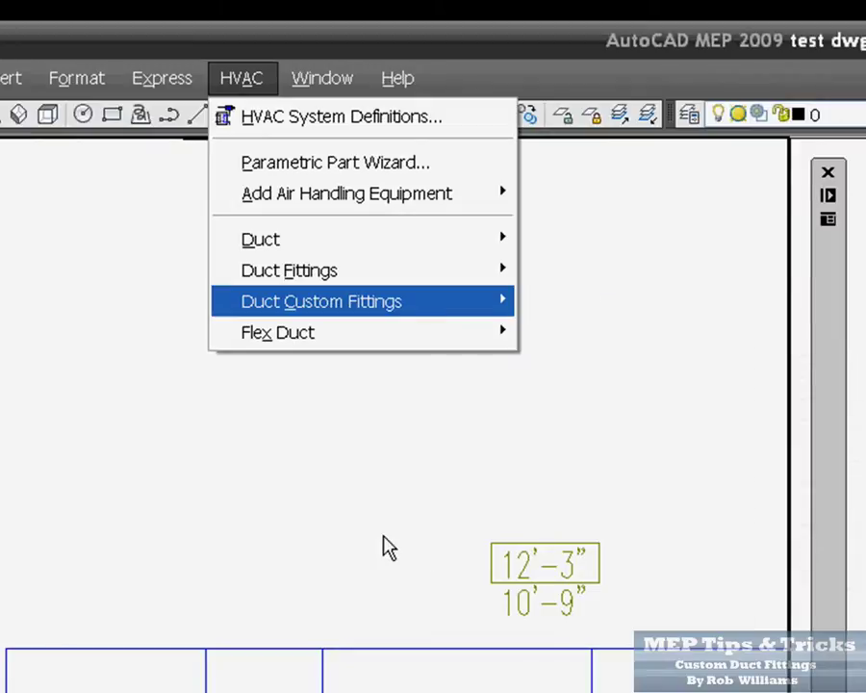
key("Escape")
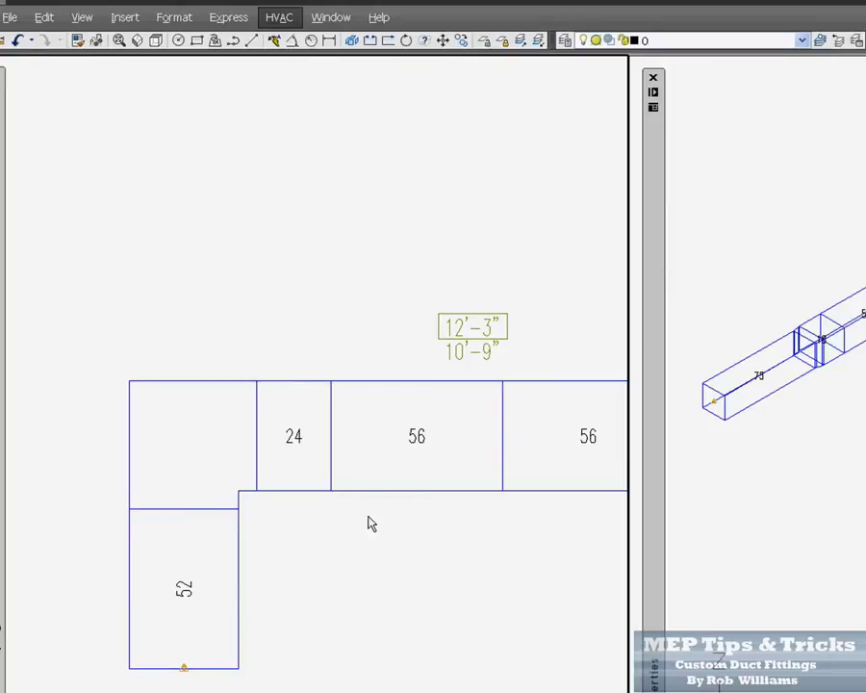
Step: Delete the 24 duct length
left_click(300, 512)
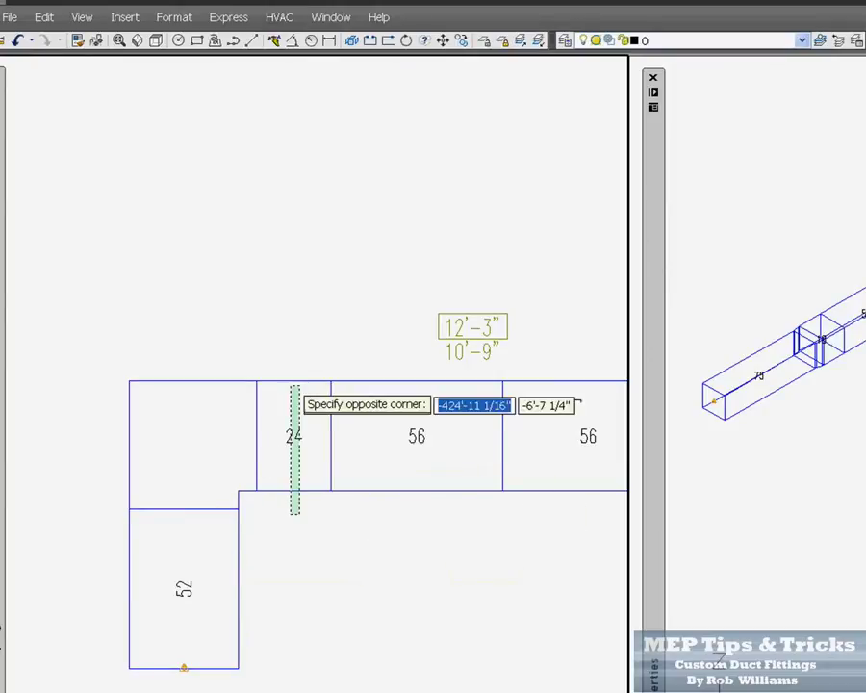
left_click(284, 374)
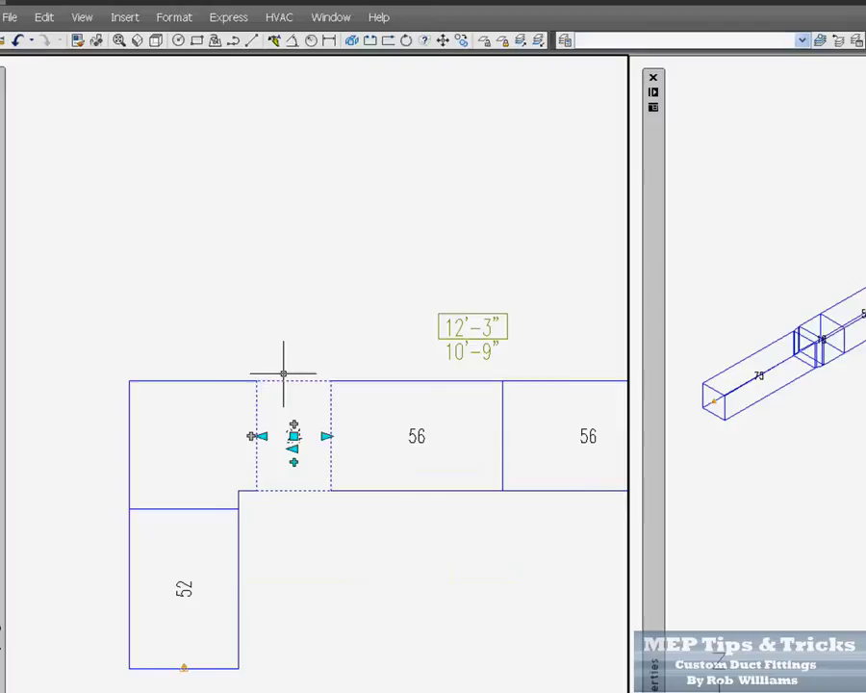
key("Escape")
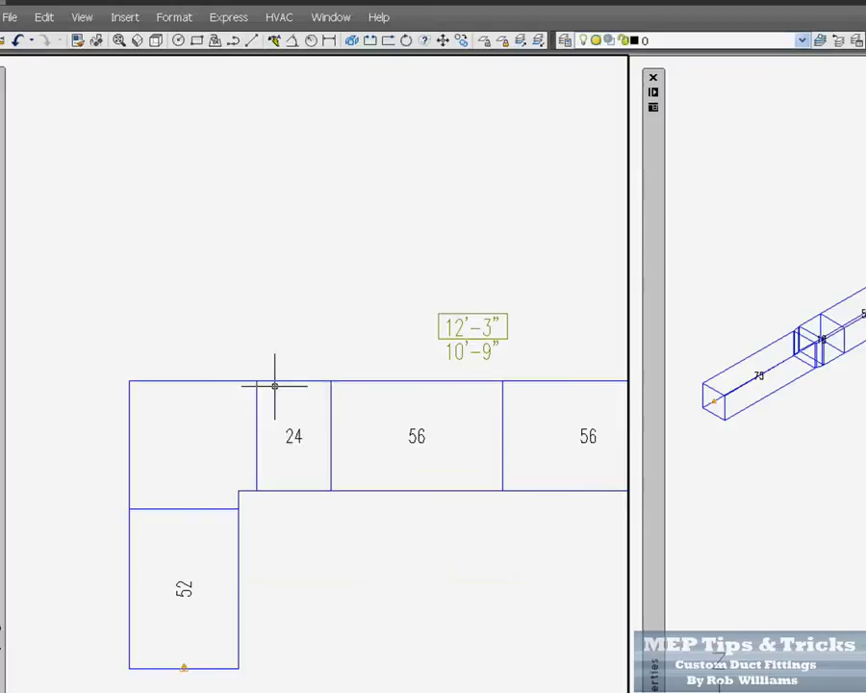
left_click(288, 478)
left_click(285, 357)
key("Delete")
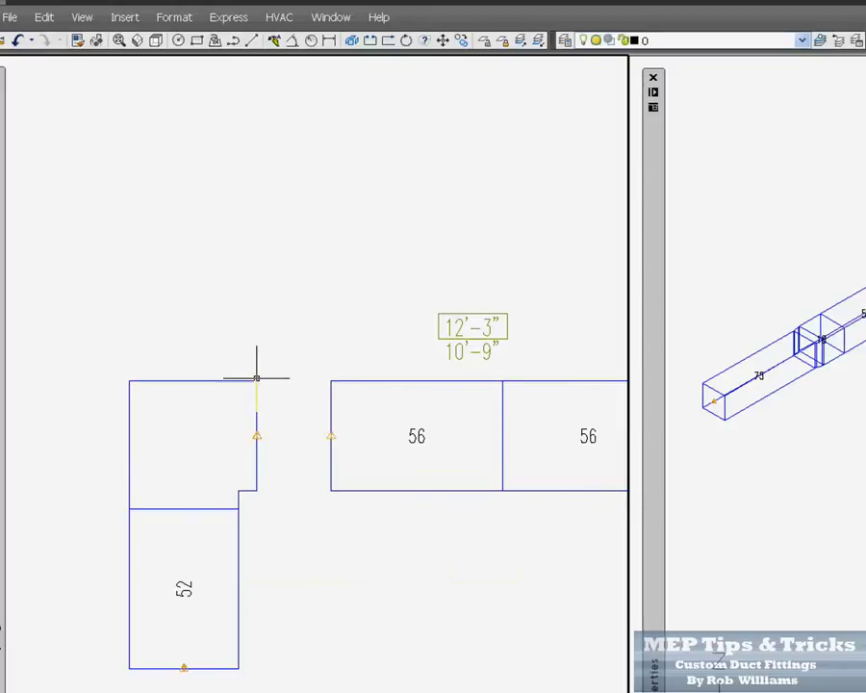
Step: Move the three 56 duct lengths 12 inches left with Ortho on
scroll(288, 385, "down", 4)
scroll(452, 409, "up", 2)
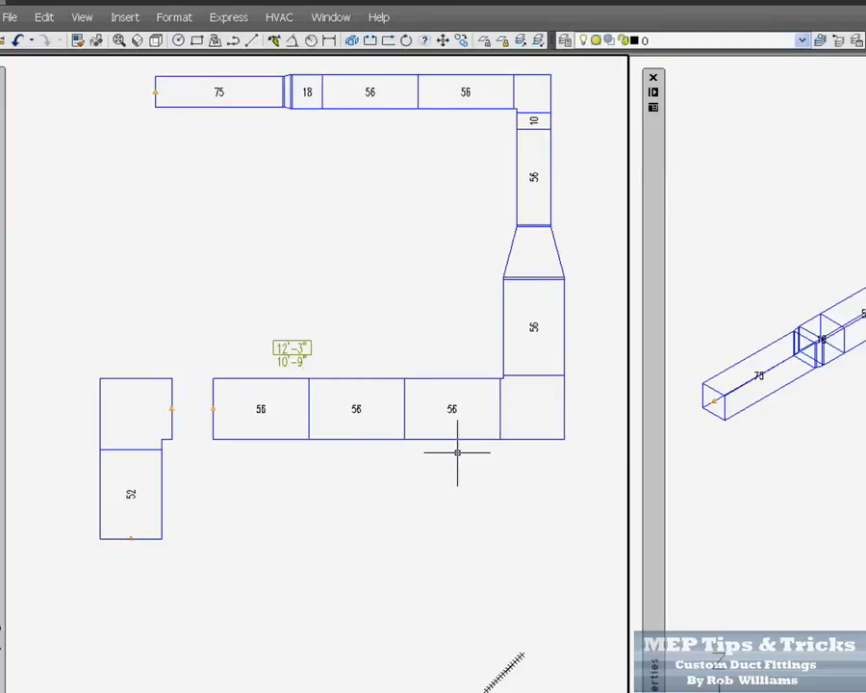
left_click(443, 448)
left_click(260, 409)
scroll(260, 409, "up", 1)
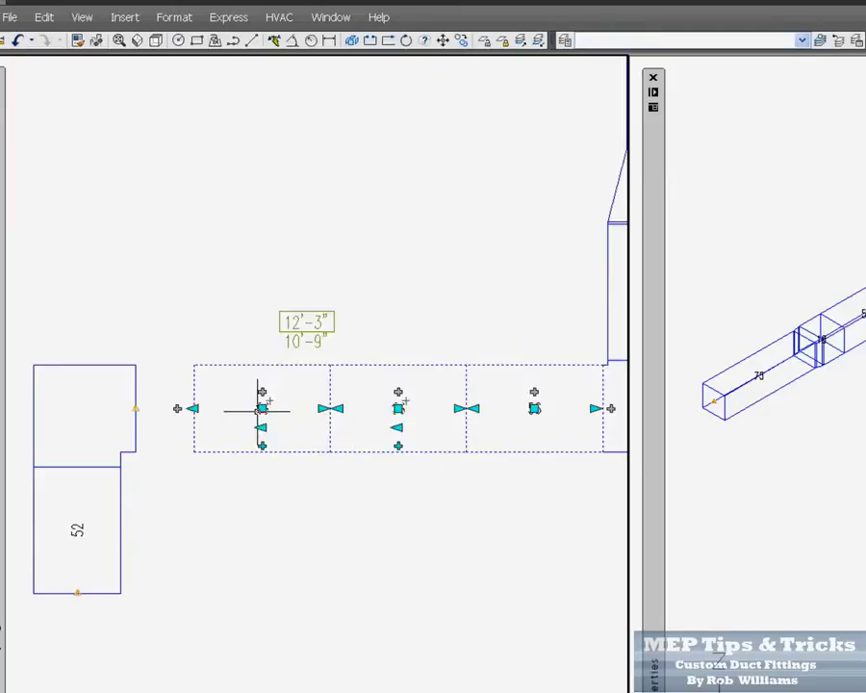
right_click(260, 408)
left_click(312, 435)
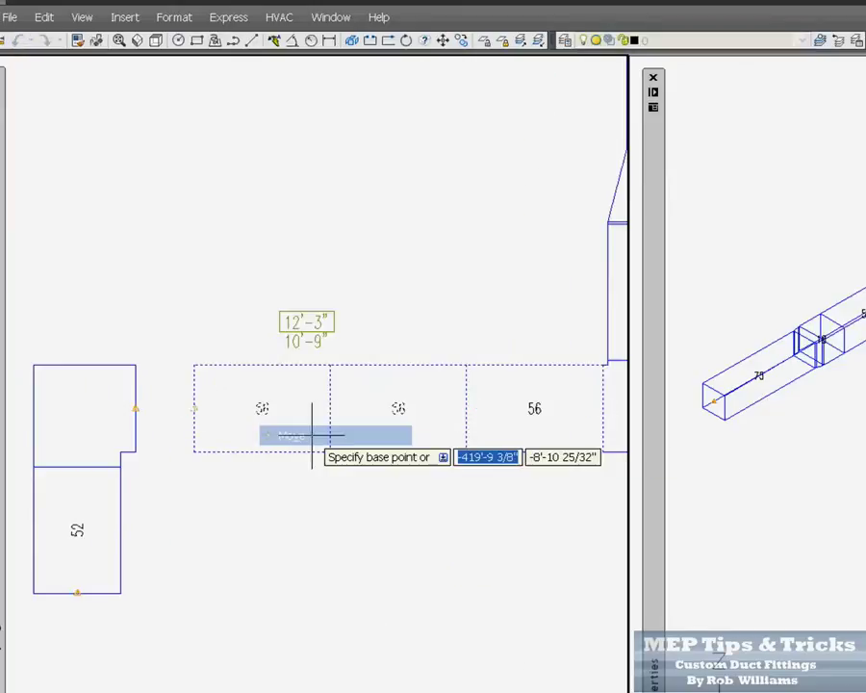
left_click(440, 486)
key("F8")
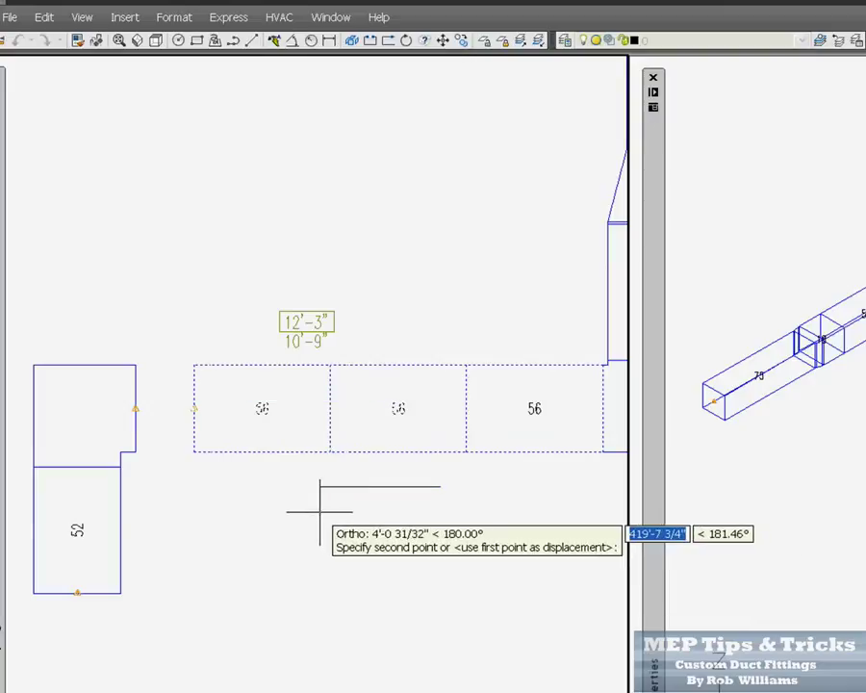
type("12")
key("Return")
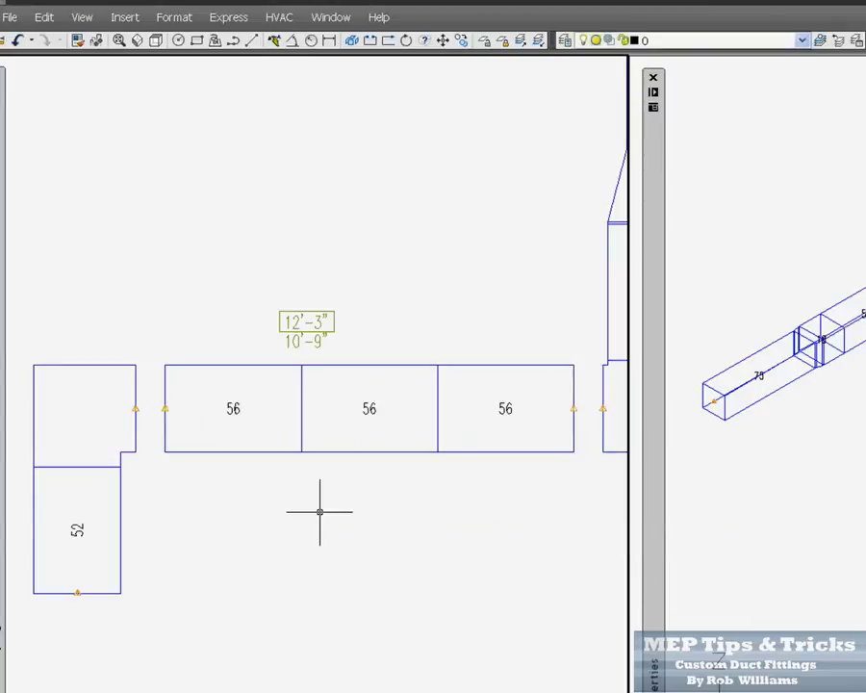
scroll(320, 511, "up", 2)
scroll(245, 500, "down", 4)
scroll(209, 502, "up", 2)
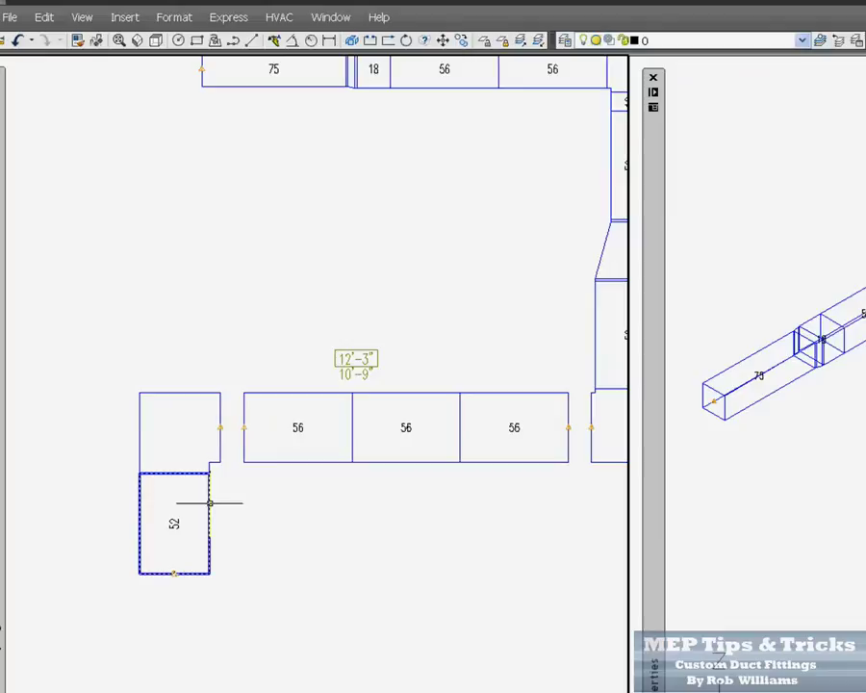
Step: Delete the elbow fitting above the 52 duct
left_click(209, 502)
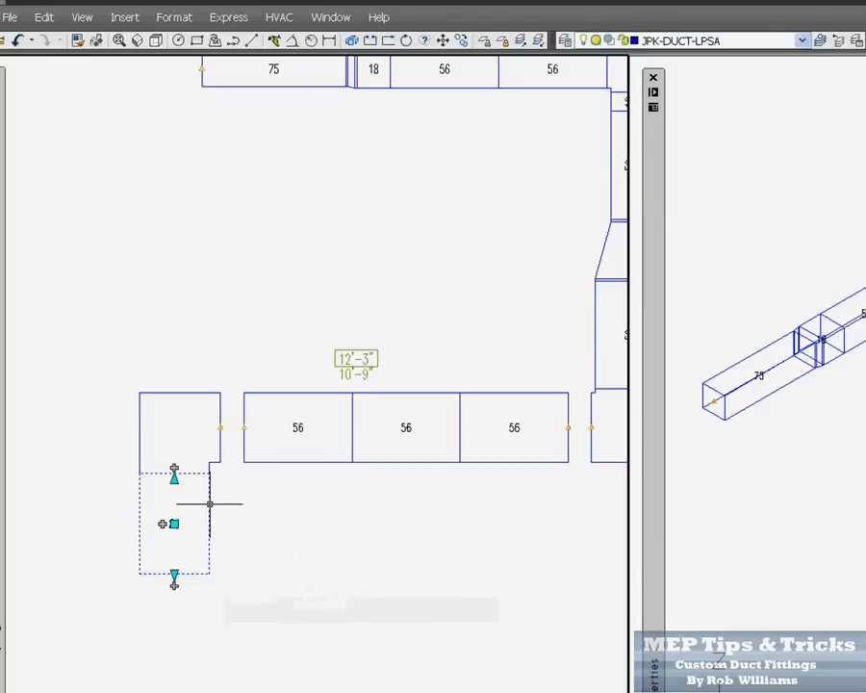
key("Escape")
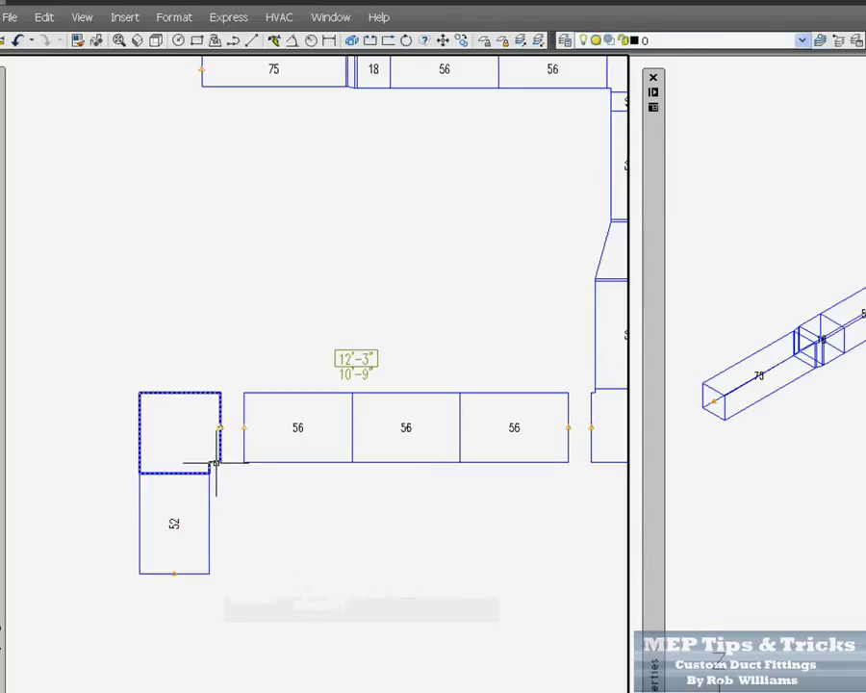
left_click(215, 464)
key("Delete")
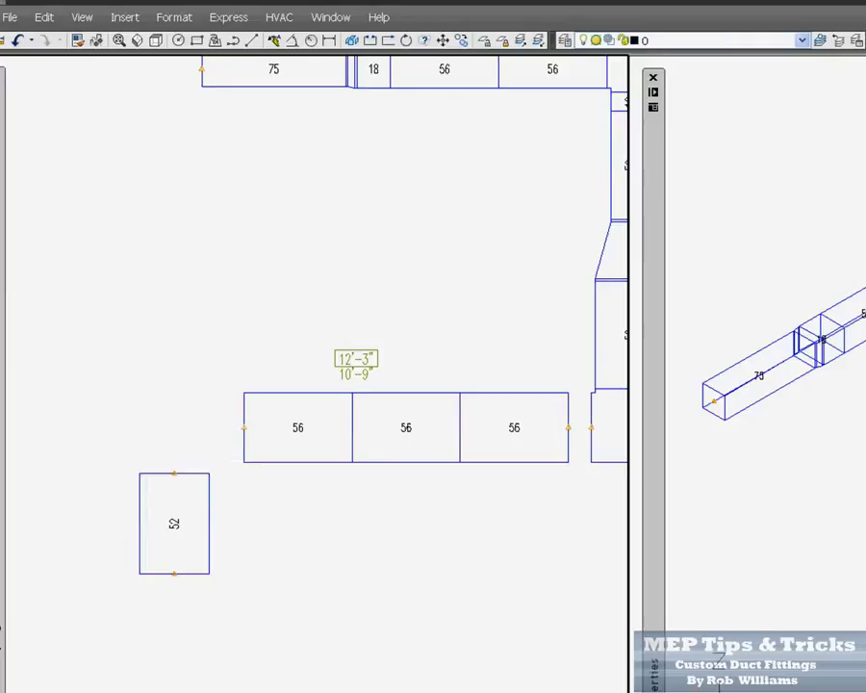
Step: Draw an L-shaped polyline from the 56 duct's open end to the 52 duct's top, then select it
left_click(232, 42)
scroll(135, 404, "up", 2)
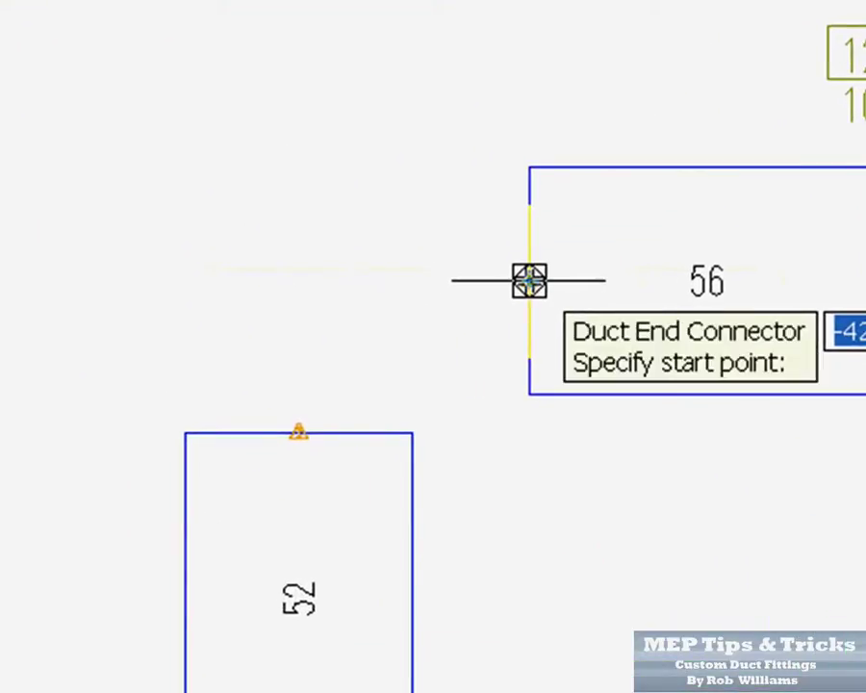
left_click(529, 280)
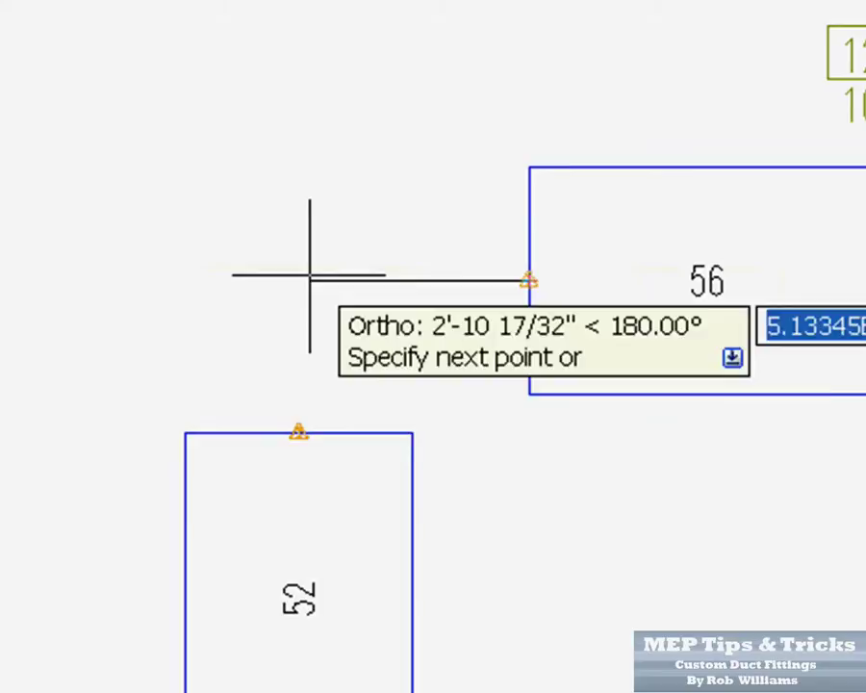
left_click(298, 429)
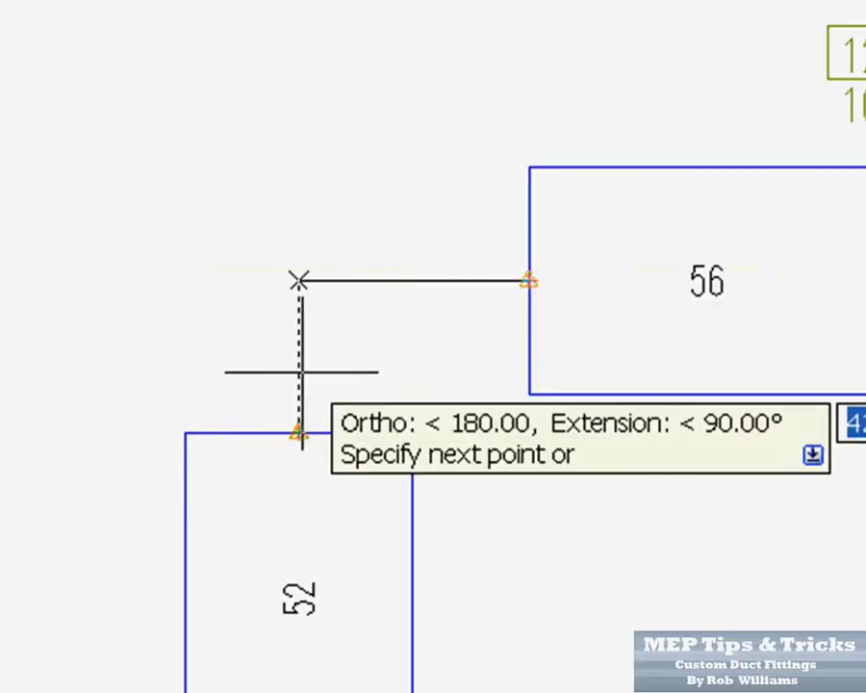
left_click(298, 429)
key("Return")
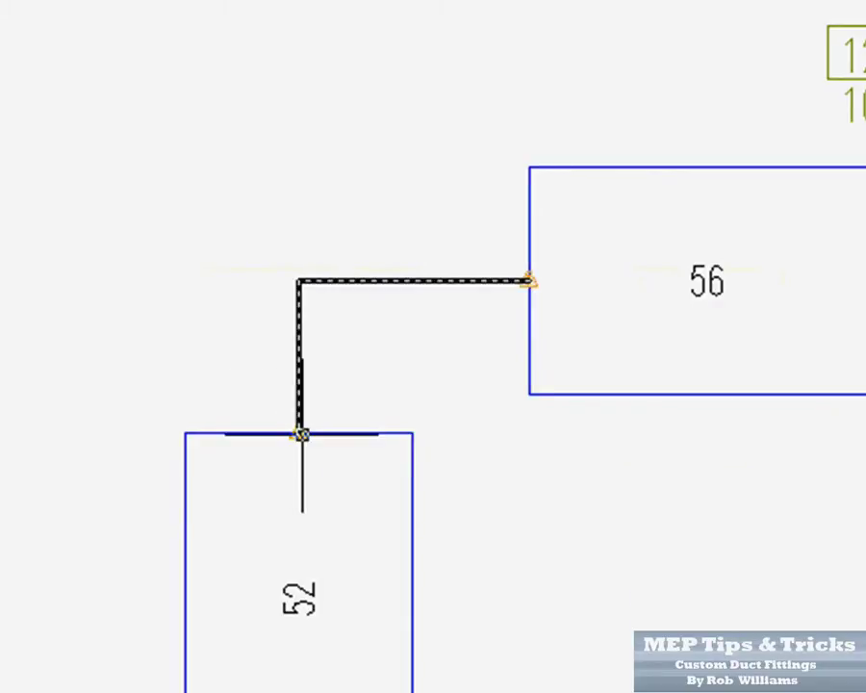
left_click(335, 381)
left_click(281, 263)
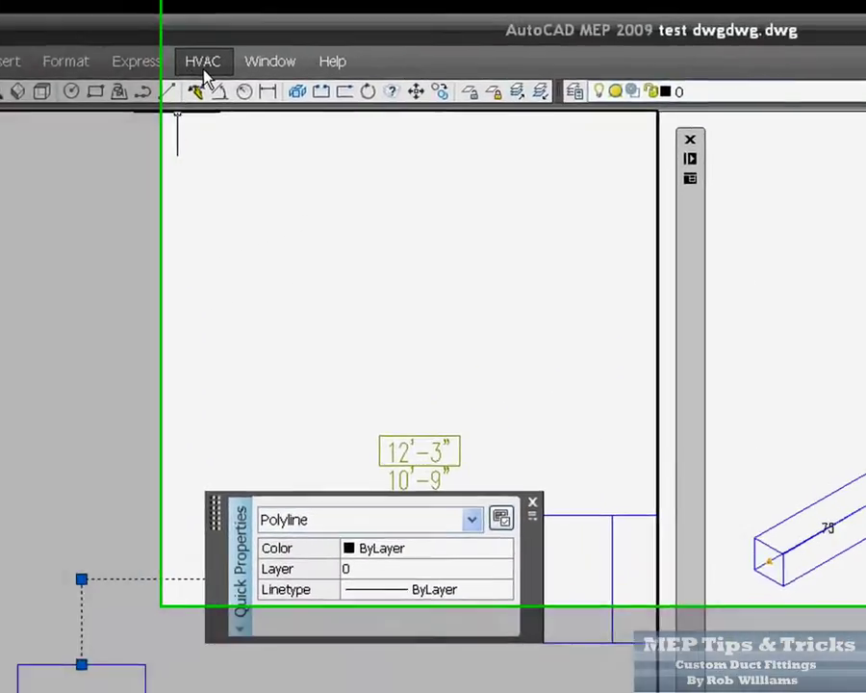
Step: Convert the polyline into custom fitting DuctCustomFitting95, 36" x 18" rectangular, Supply - Low Pressure
left_click(204, 67)
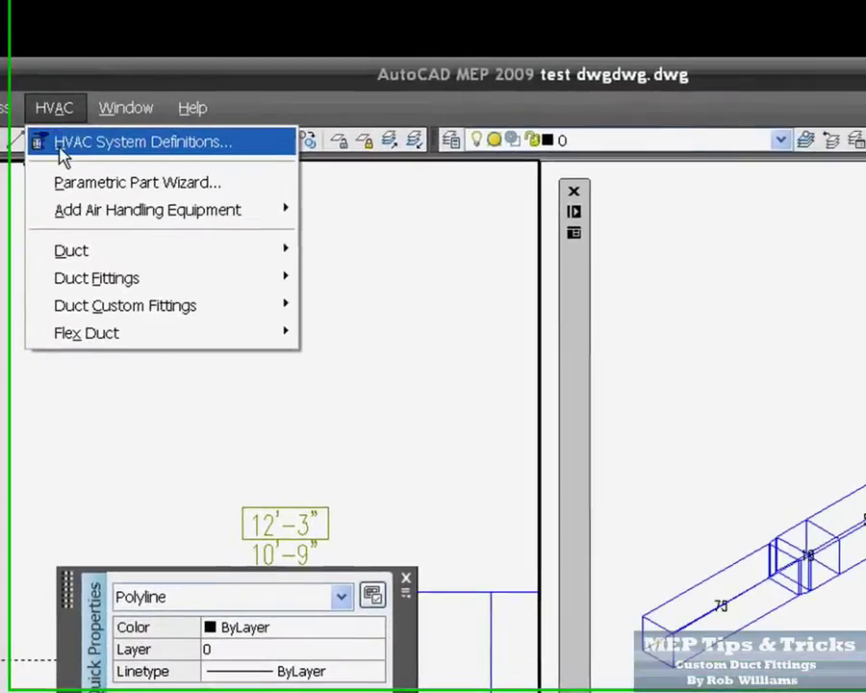
mouse_move(260, 275)
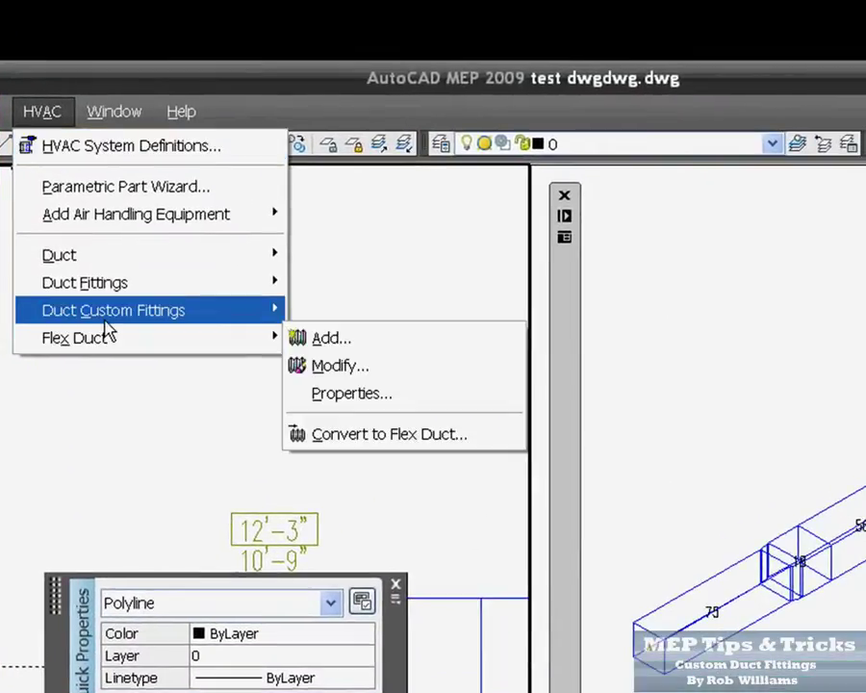
mouse_move(106, 322)
left_click(324, 313)
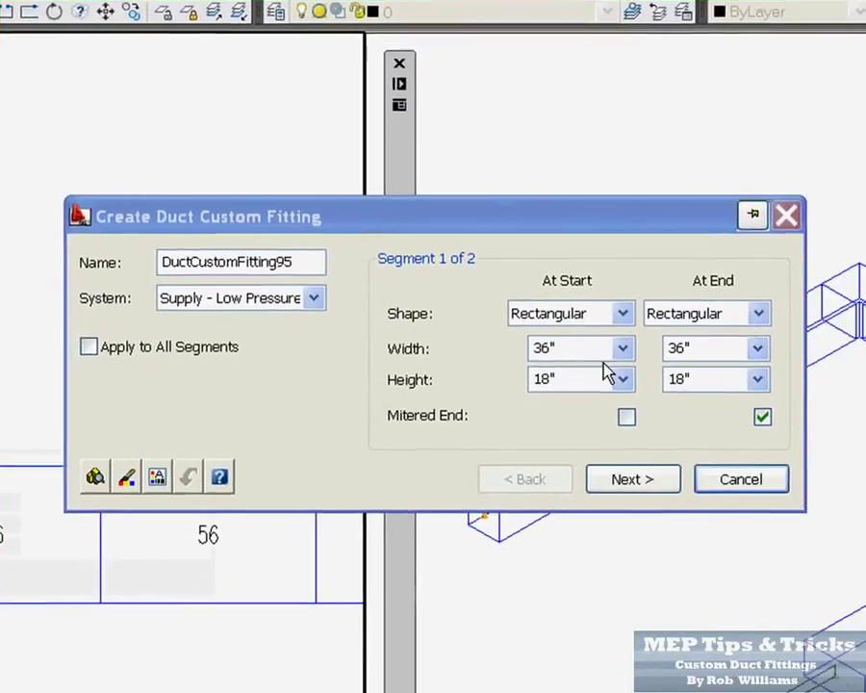
left_click(240, 304)
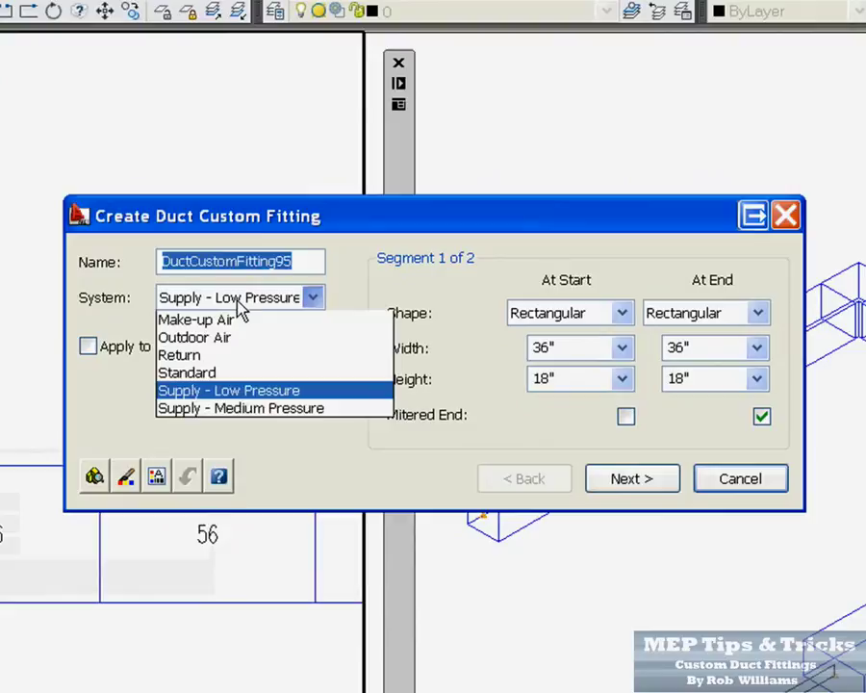
left_click(241, 304)
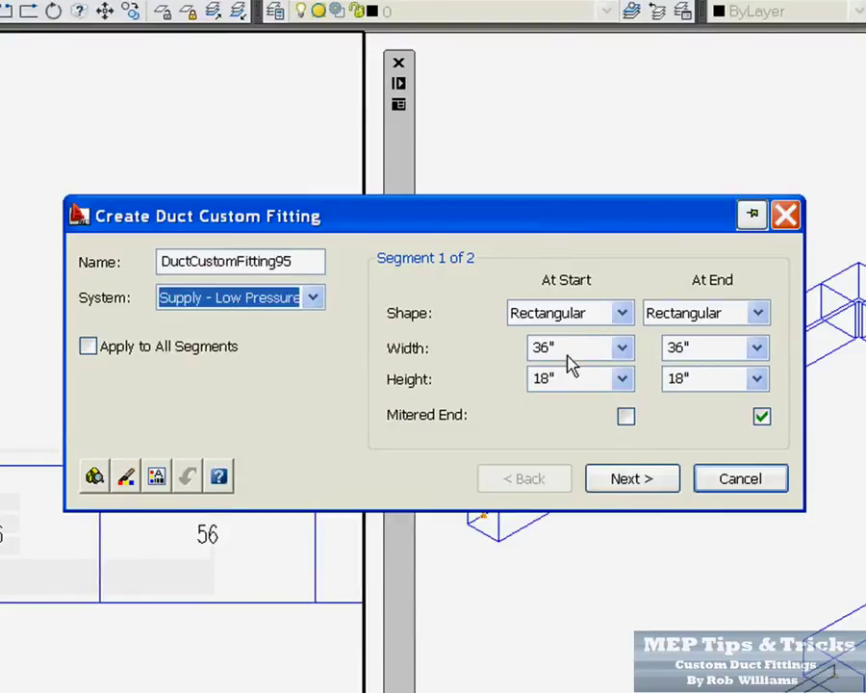
left_click(627, 479)
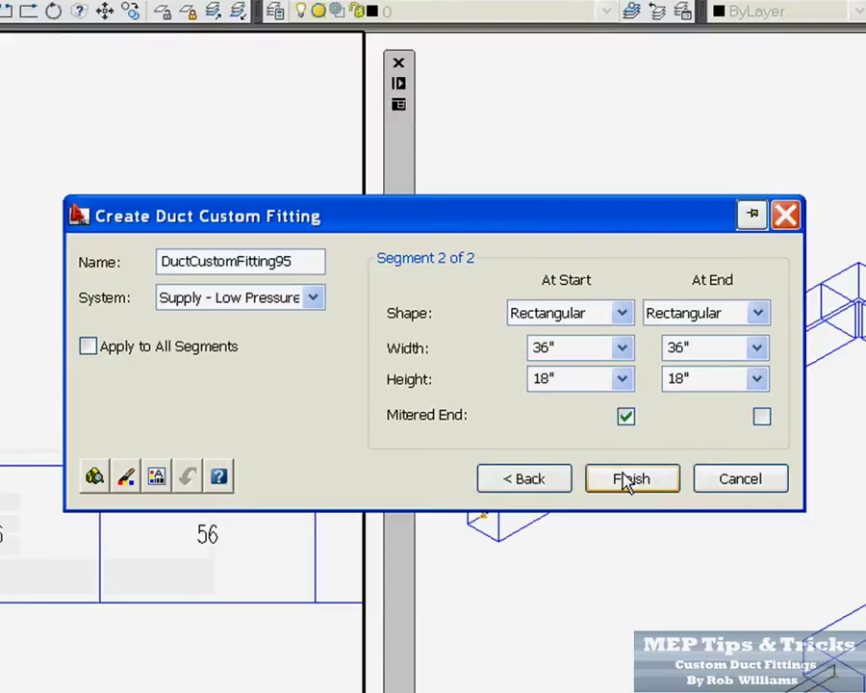
left_click(627, 479)
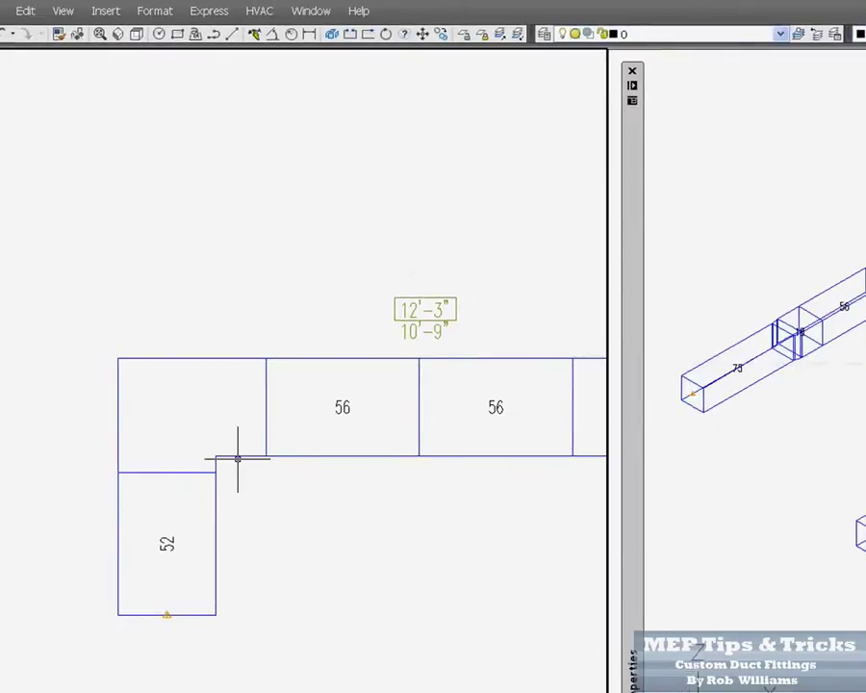
scroll(228, 458, "up", 2)
scroll(188, 451, "down", 2)
scroll(174, 450, "up", 3)
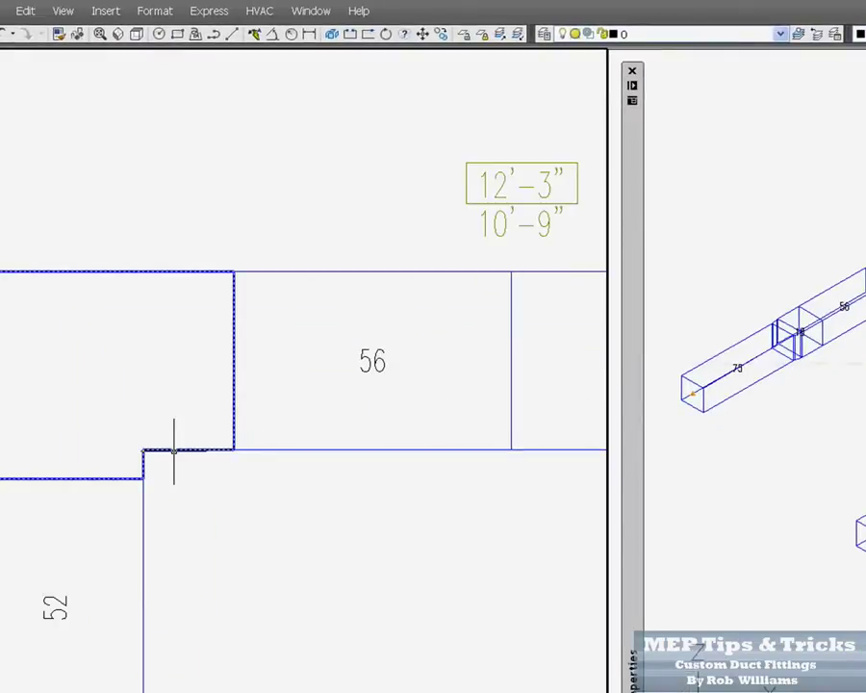
scroll(174, 449, "down", 3)
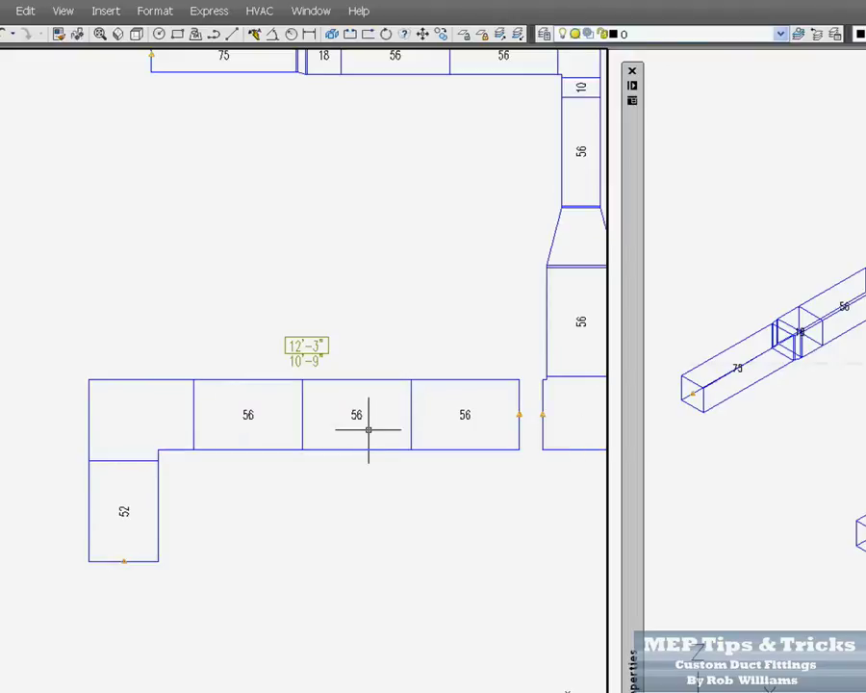
scroll(367, 427, "down", 2)
scroll(528, 400, "up", 3)
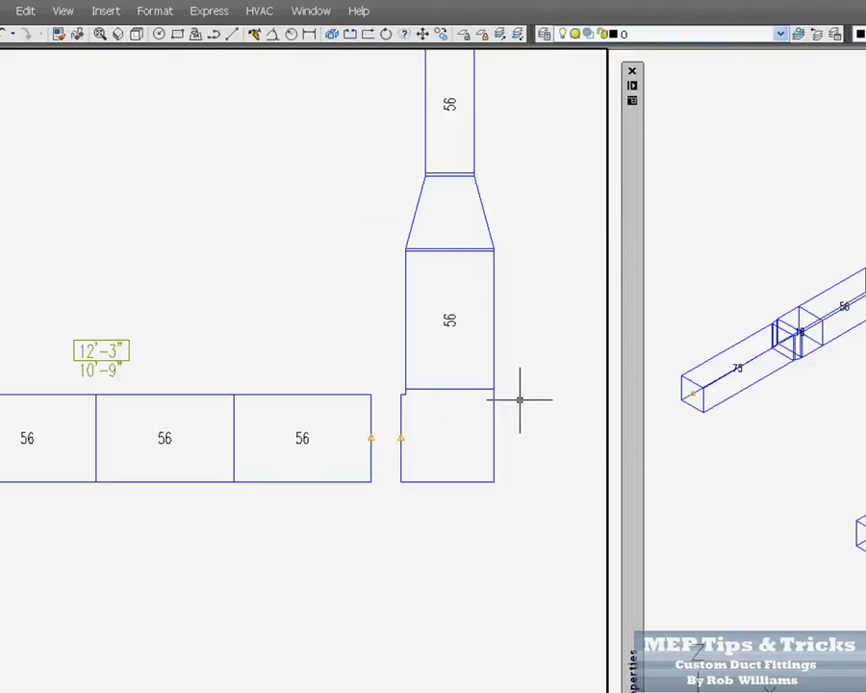
scroll(515, 380, "down", 3)
scroll(506, 404, "up", 4)
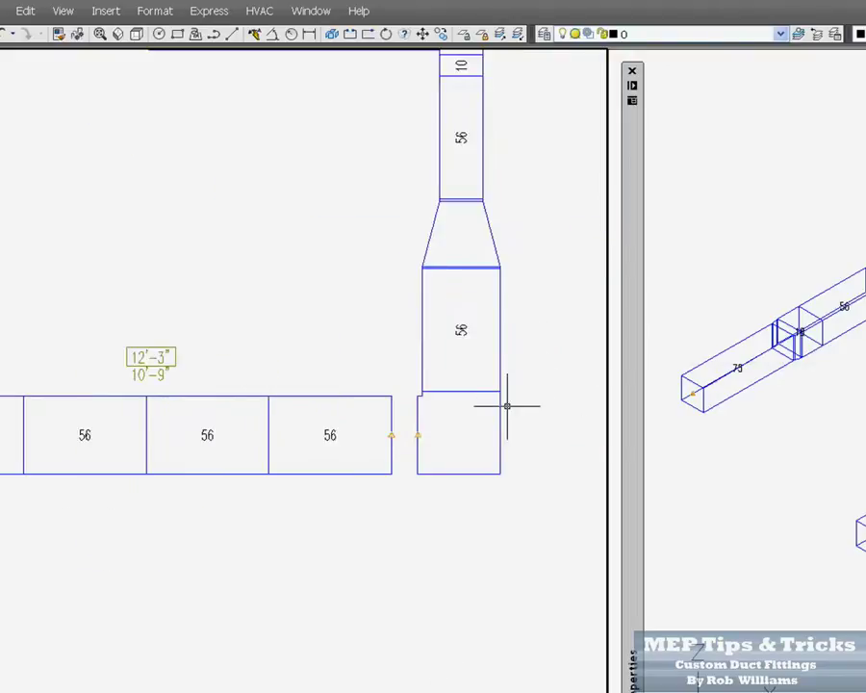
scroll(503, 411, "down", 4)
scroll(414, 436, "up", 2)
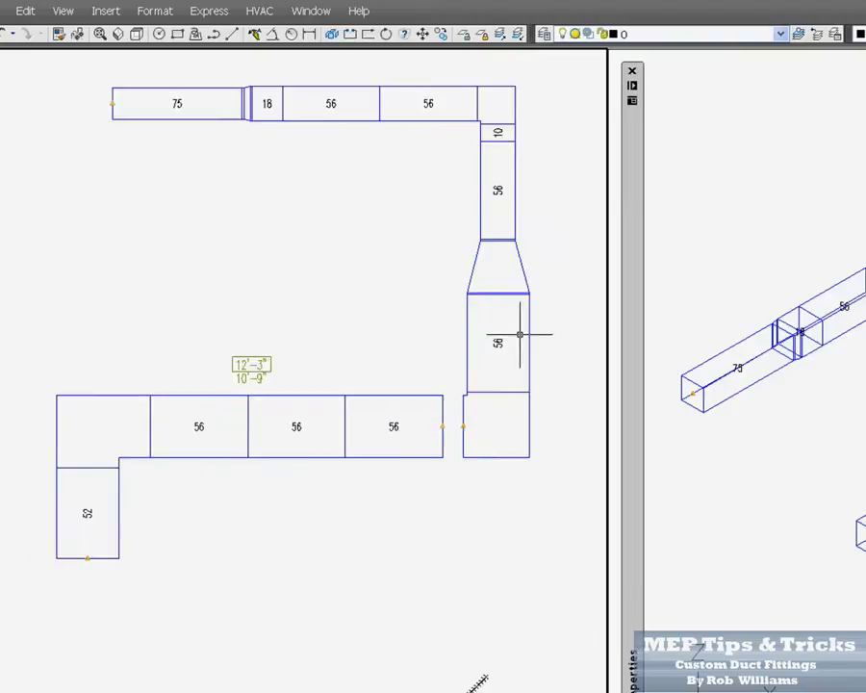
scroll(510, 331, "up", 2)
scroll(411, 405, "down", 1)
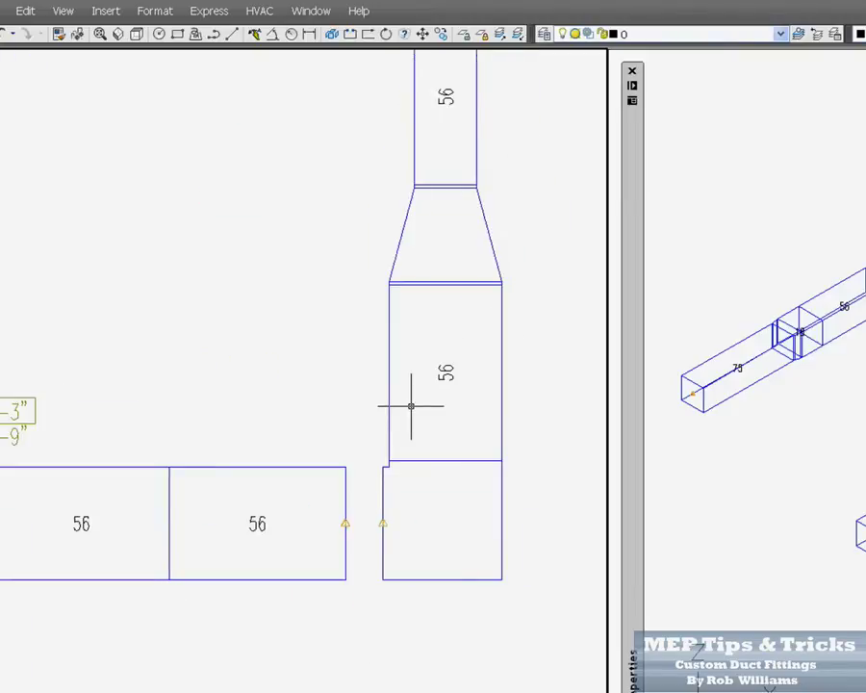
scroll(411, 405, "down", 2)
scroll(360, 514, "up", 2)
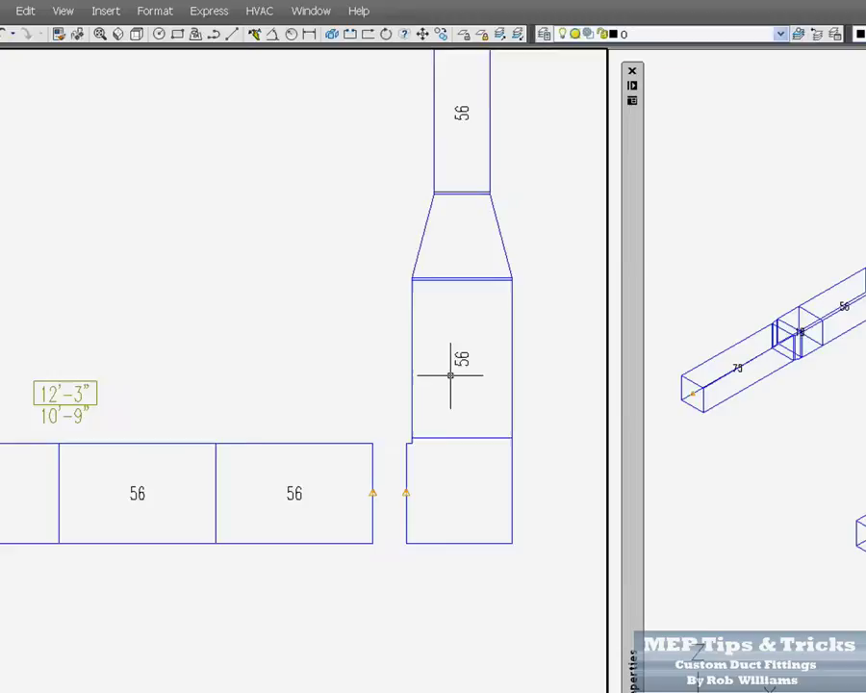
scroll(450, 375, "down", 2)
scroll(486, 169, "up", 3)
Step: Delete the short 10 duct piece
left_click(470, 168)
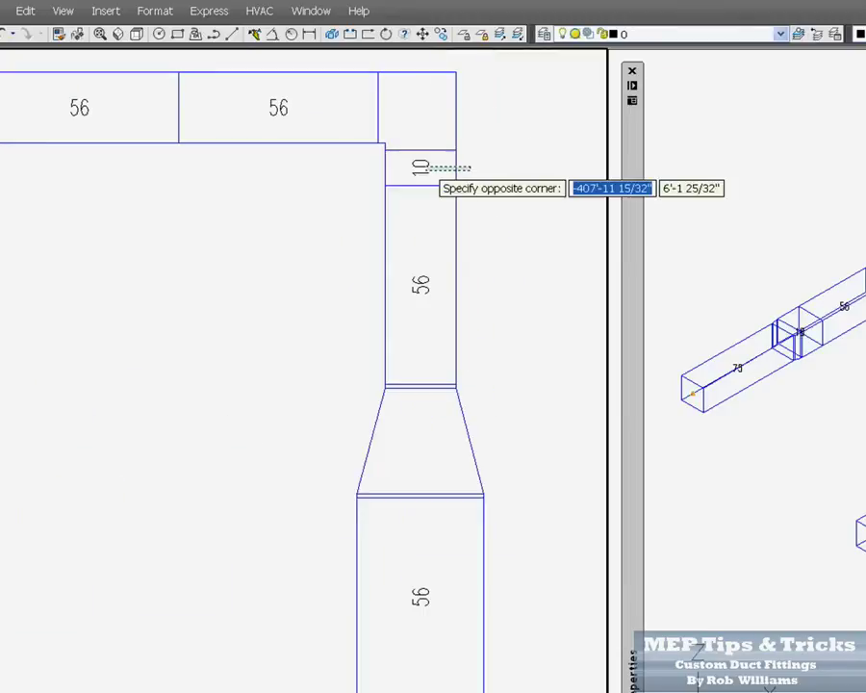
left_click(422, 169)
key("Delete")
scroll(421, 166, "down", 2)
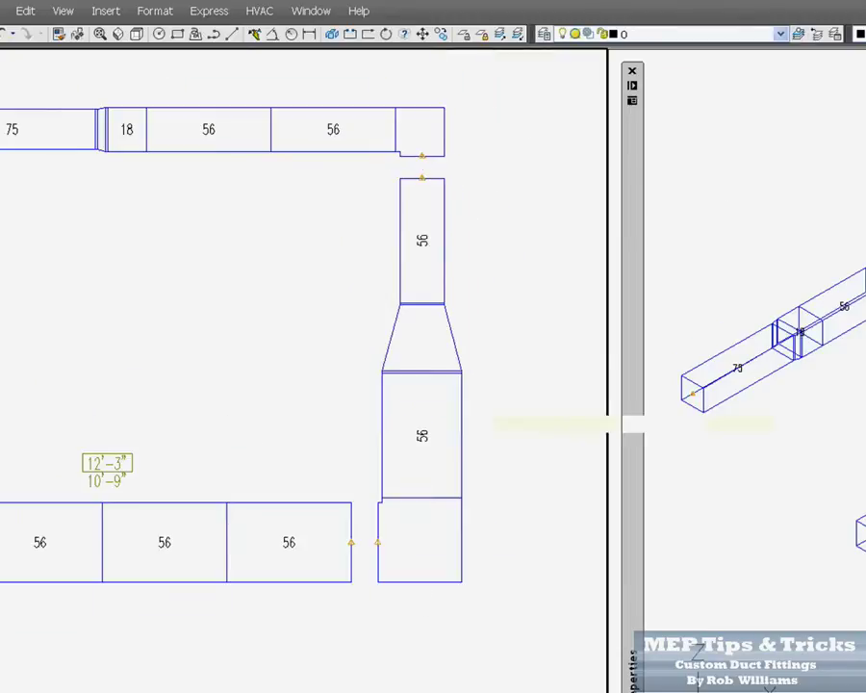
Step: Copy the vertical duct run up against the top elbow and delete the lower-right elbow
left_click(479, 402)
left_click(385, 273)
right_click(380, 265)
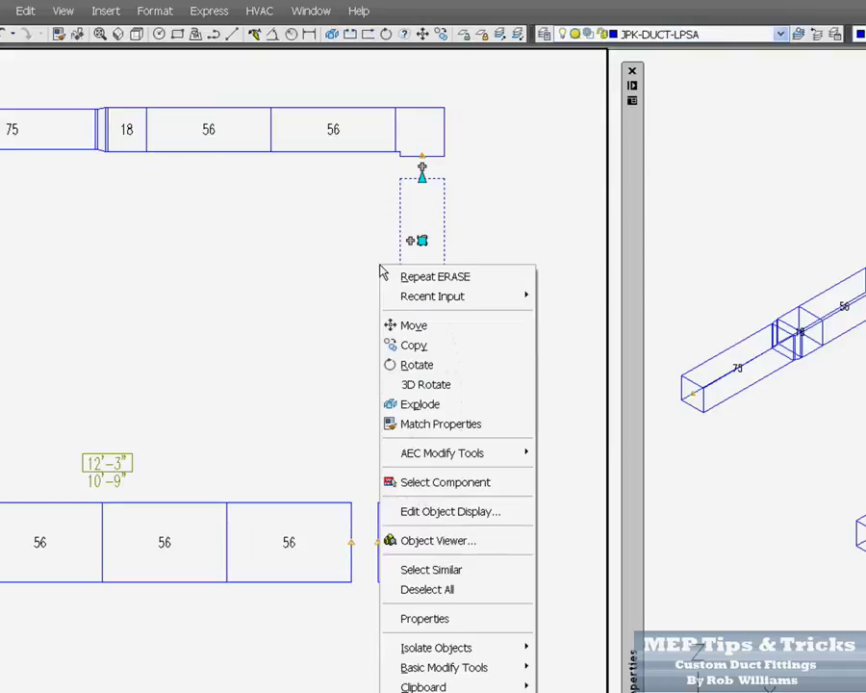
left_click(438, 344)
scroll(481, 359, "up", 2)
left_click(496, 395)
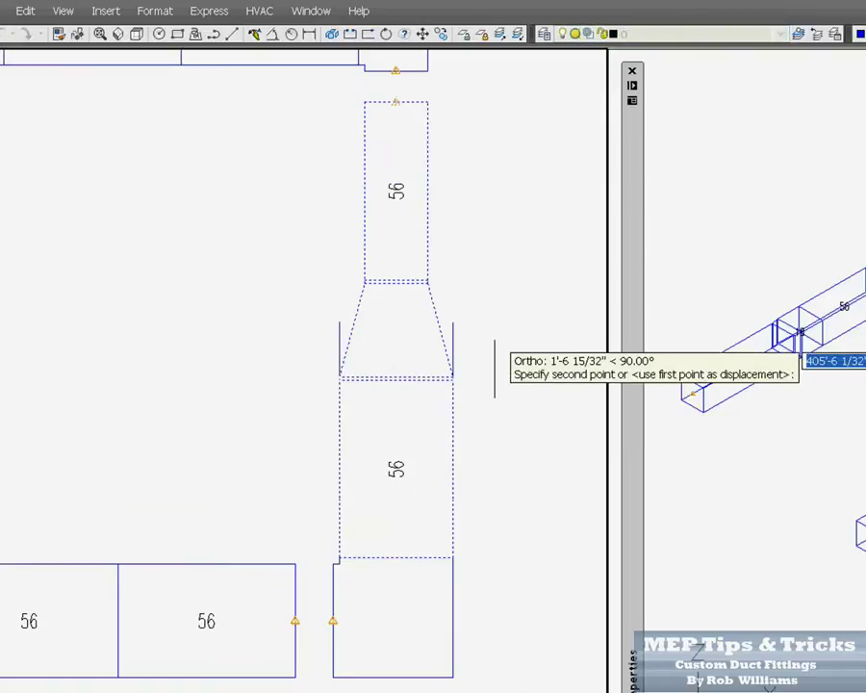
left_click(498, 336)
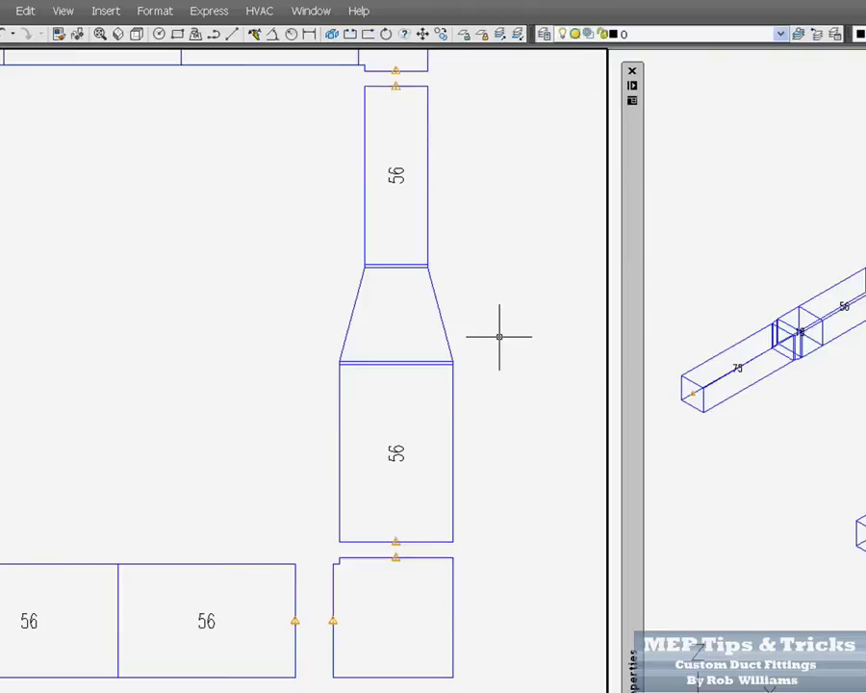
left_click(424, 594)
key("Delete")
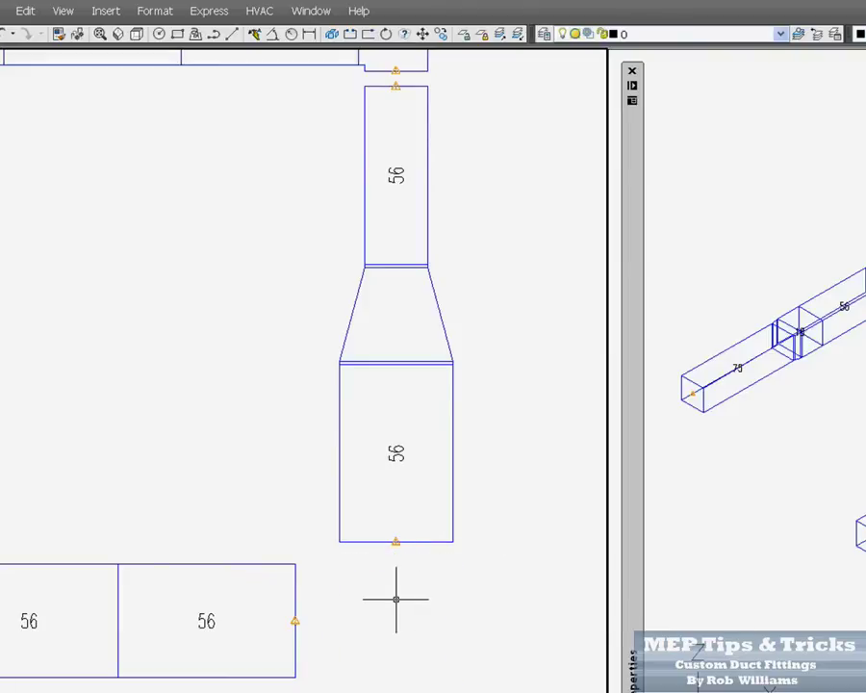
Step: Draw an L-shaped polyline from the horizontal duct's end to the vertical duct's bottom, then select it
left_click(216, 37)
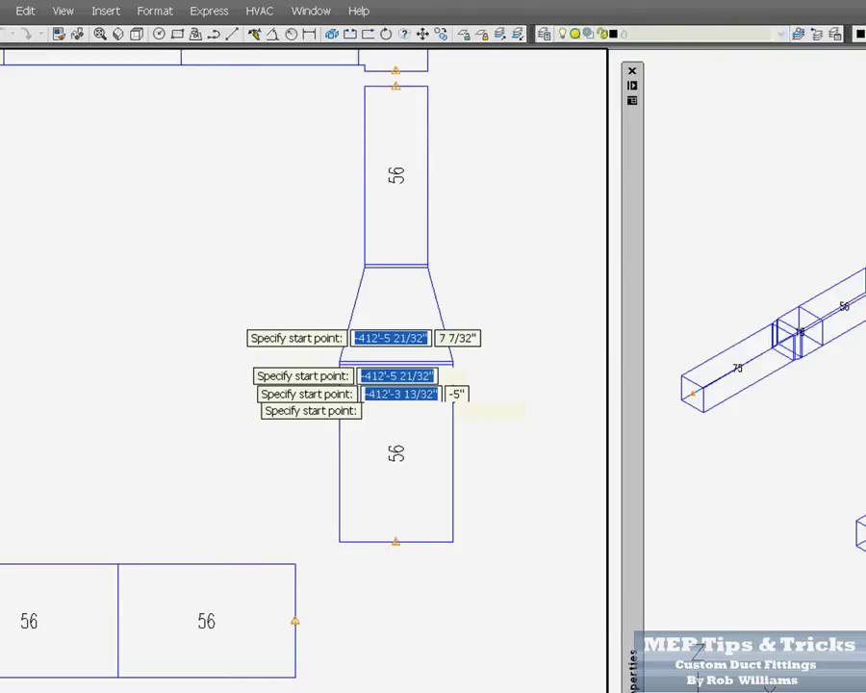
left_click(294, 621)
scroll(385, 620, "up", 2)
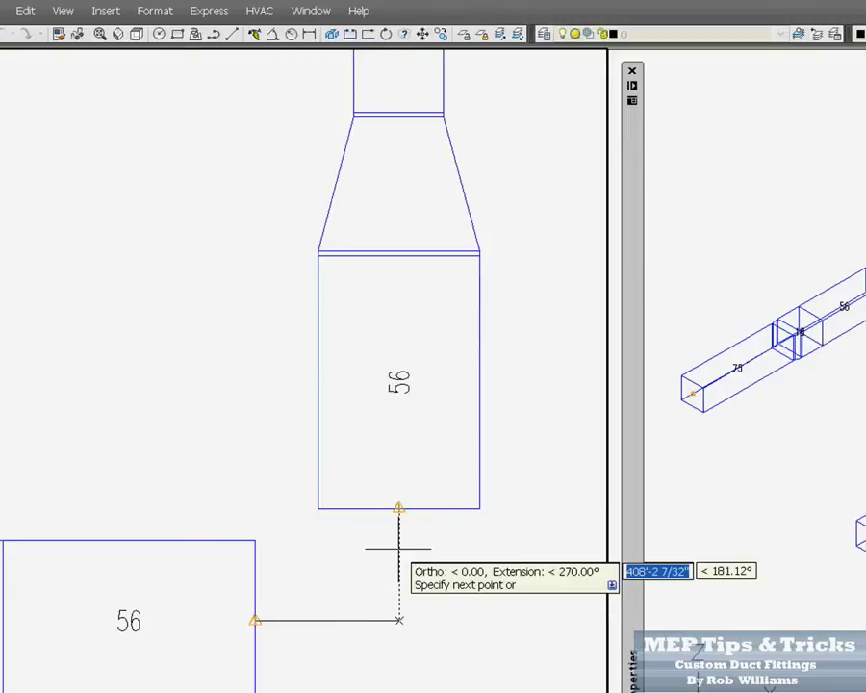
left_click(398, 620)
left_click(399, 508)
key("Return")
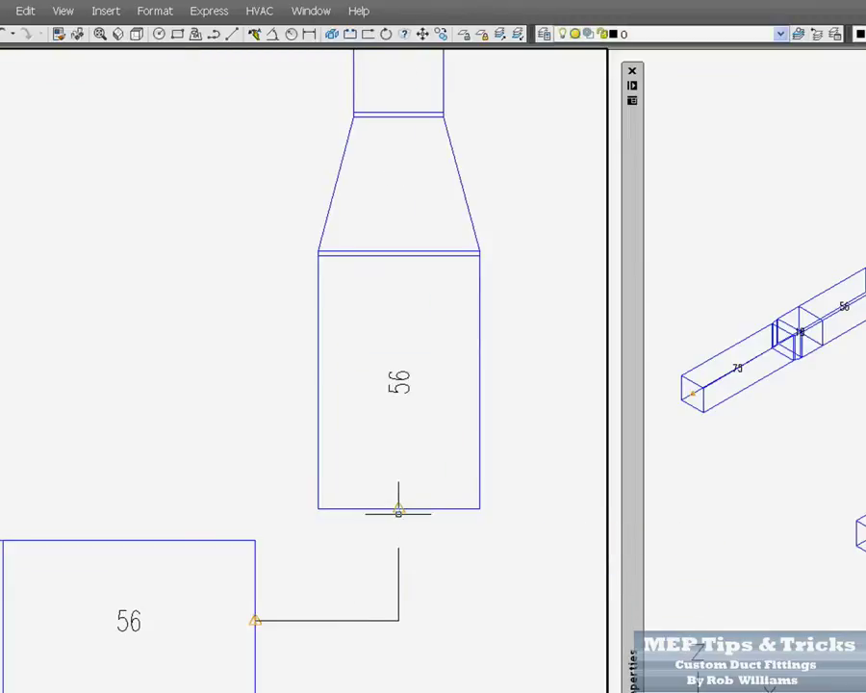
left_click(389, 593)
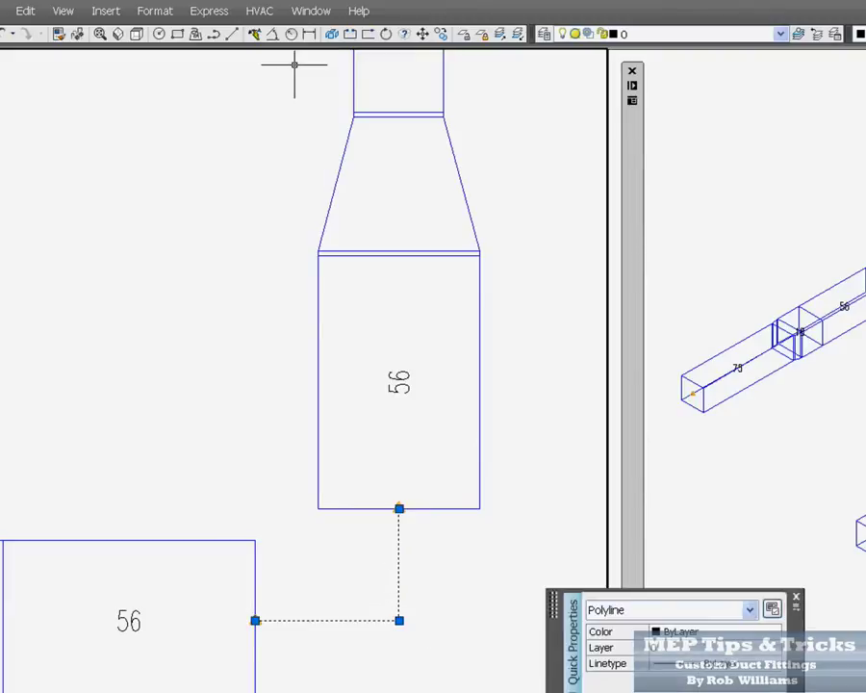
left_click(266, 11)
Step: Convert the L-shaped path into a 36" × 18" rectangular Supply - Low Pressure custom elbow
mouse_move(408, 159)
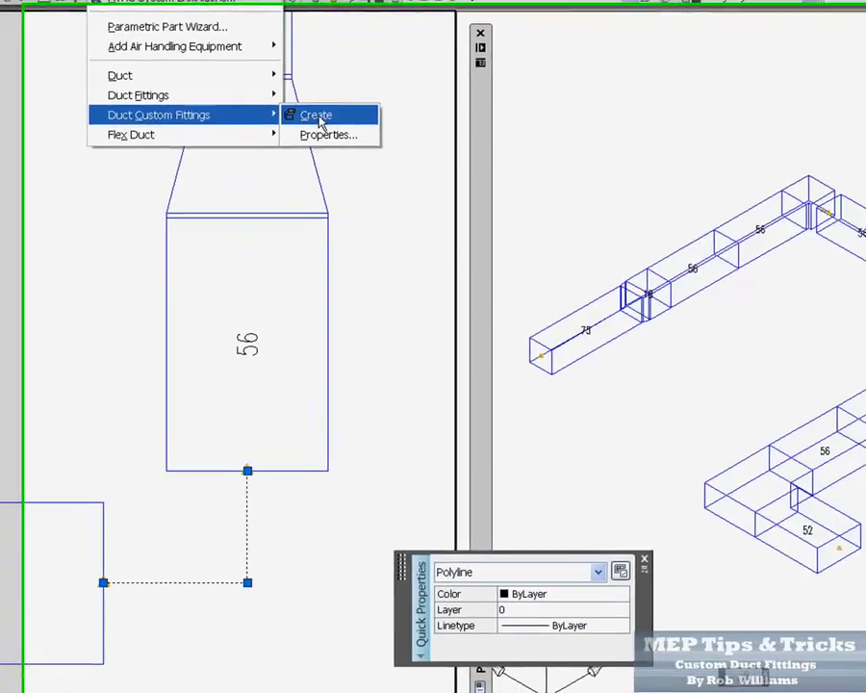
left_click(317, 115)
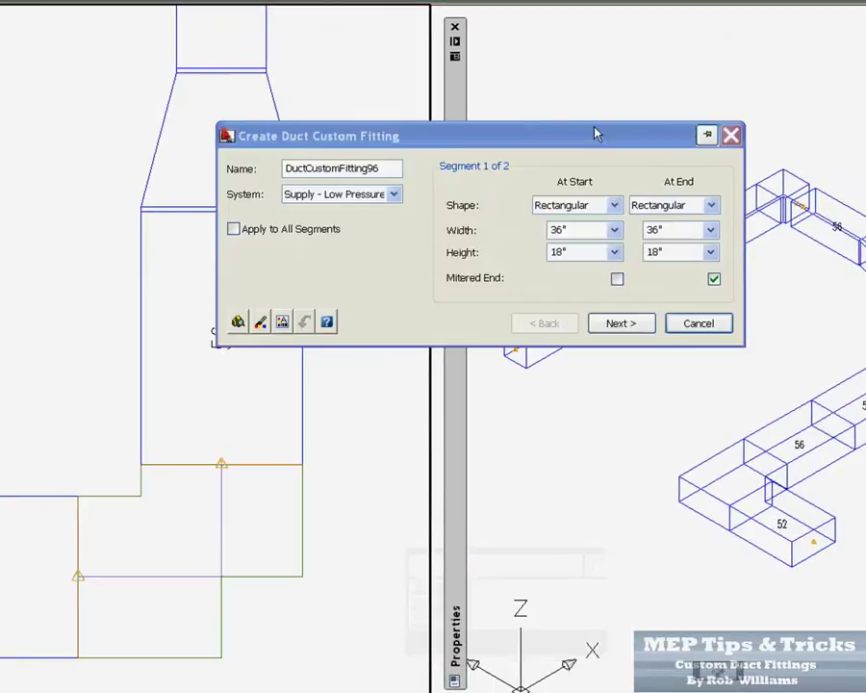
left_click(621, 324)
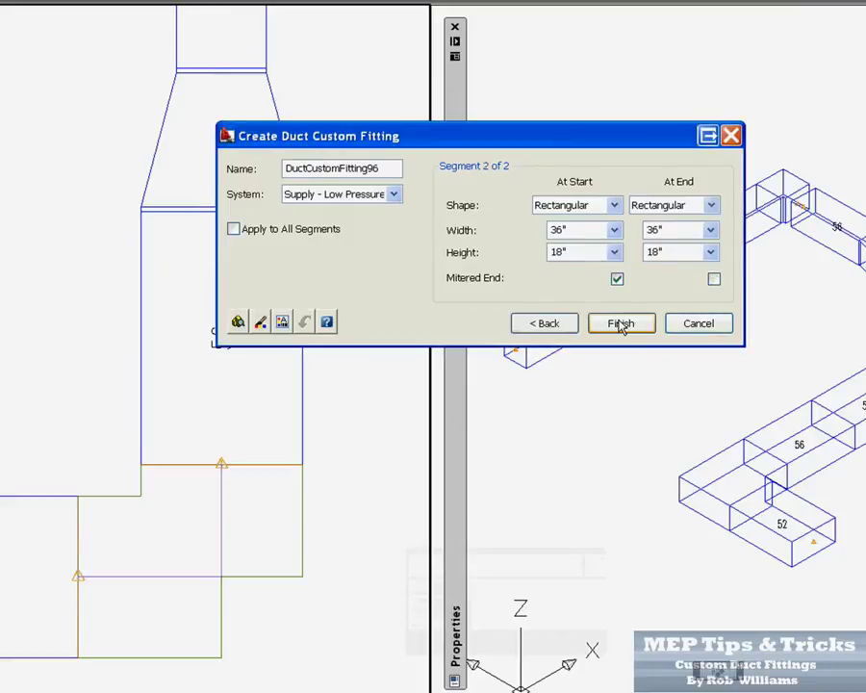
left_click(621, 325)
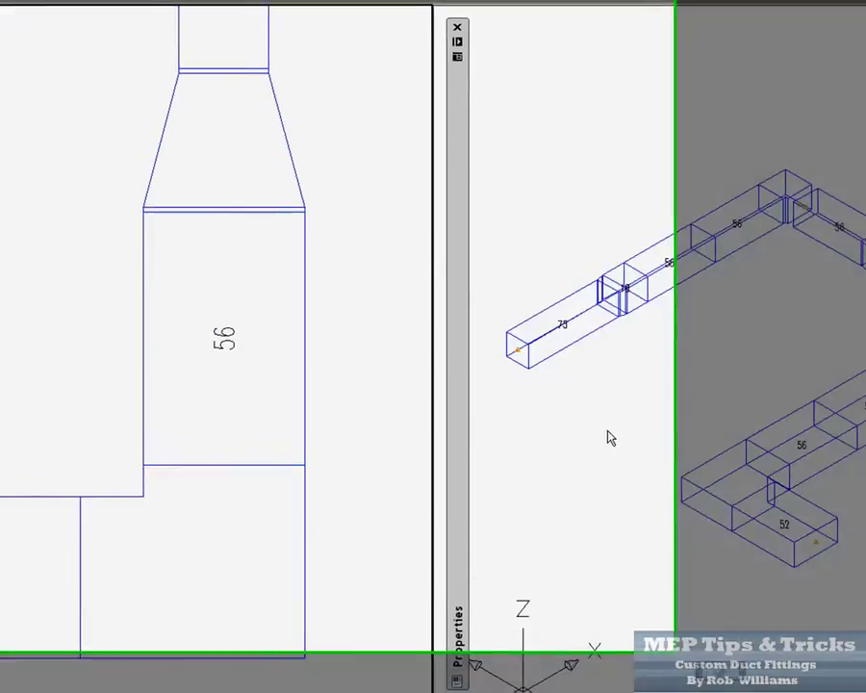
Step: Erase the 18 fitting
scroll(217, 517, "down", 4)
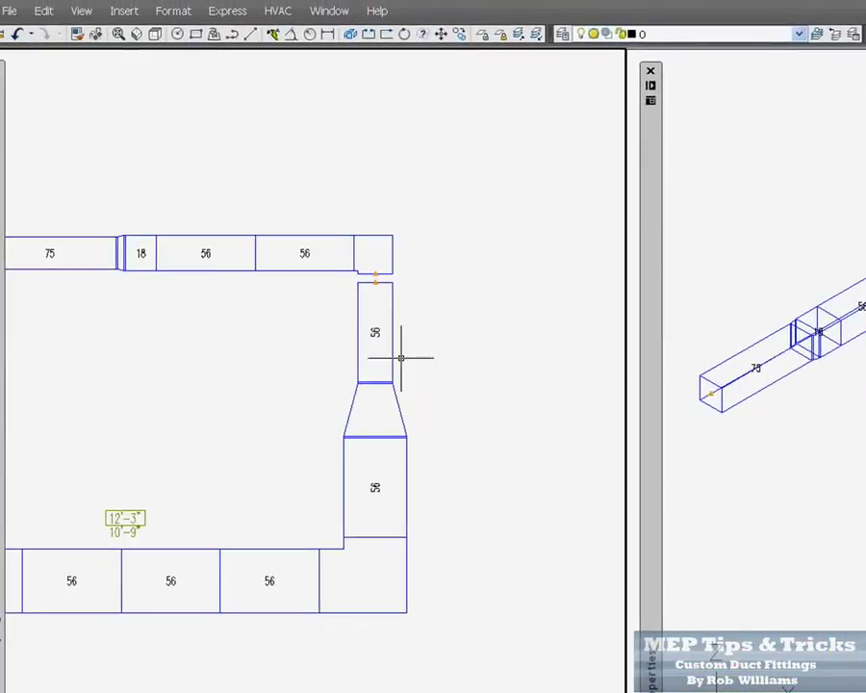
scroll(227, 259, "up", 4)
scroll(337, 254, "up", 2)
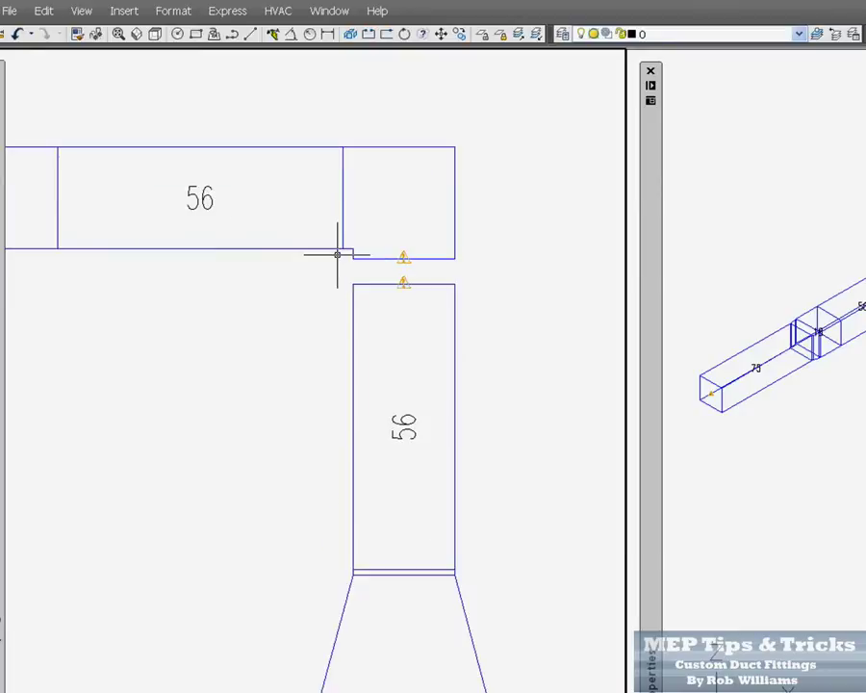
scroll(531, 293, "down", 4)
scroll(263, 301, "up", 4)
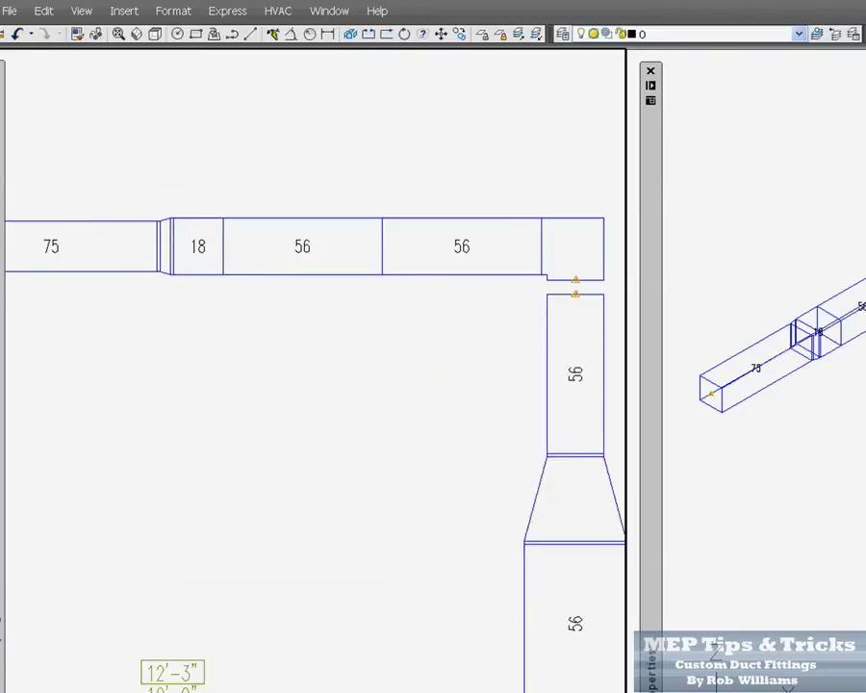
left_click(246, 295)
left_click(223, 187)
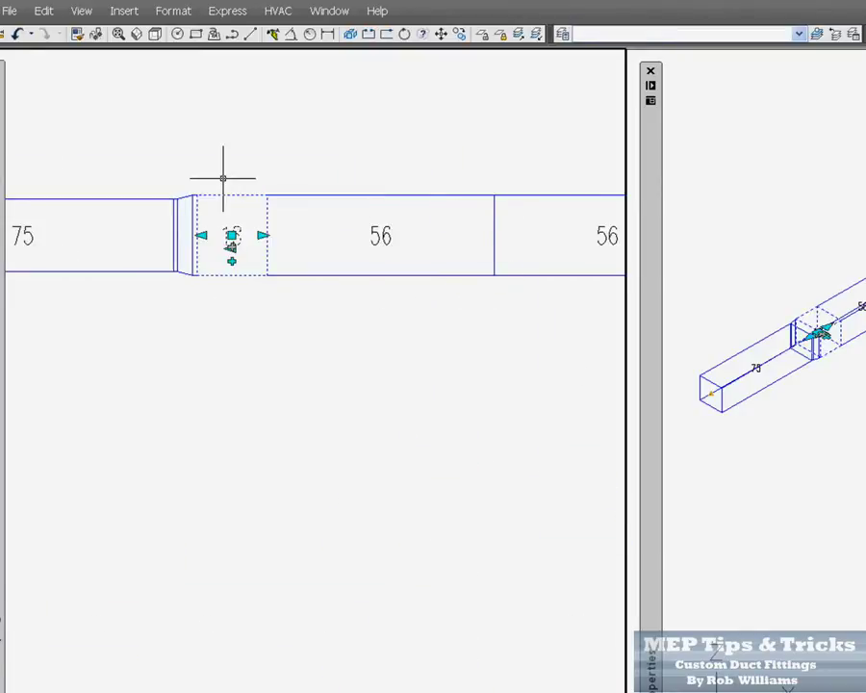
key("Escape")
scroll(161, 208, "down", 2)
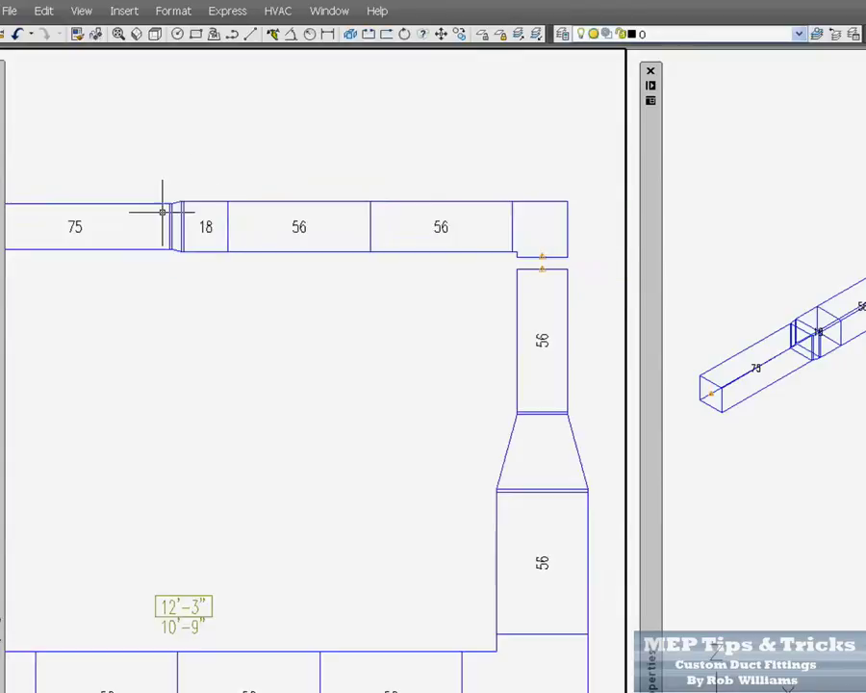
scroll(208, 199, "up", 2)
left_click(218, 287)
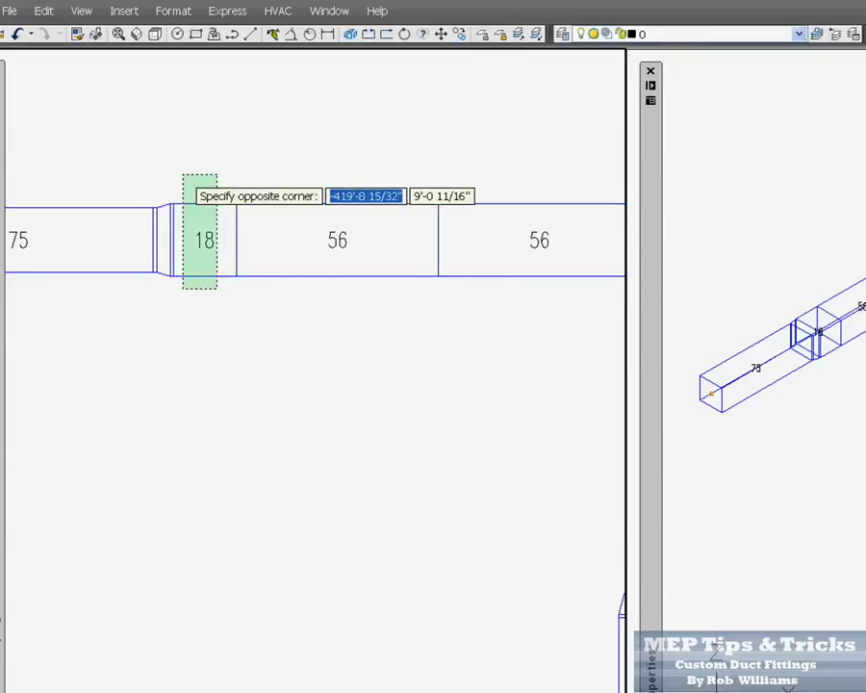
left_click(183, 174)
key("Delete")
Step: Move both horizontal 56 ducts 9" to the left
scroll(125, 223, "down", 2)
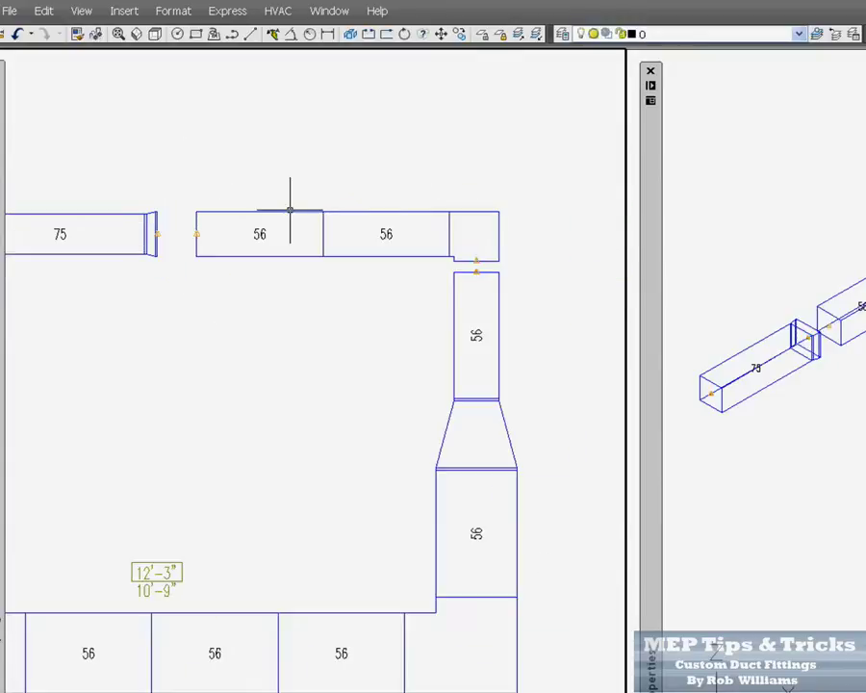
scroll(465, 211, "up", 1)
left_click(391, 291)
left_click(209, 201)
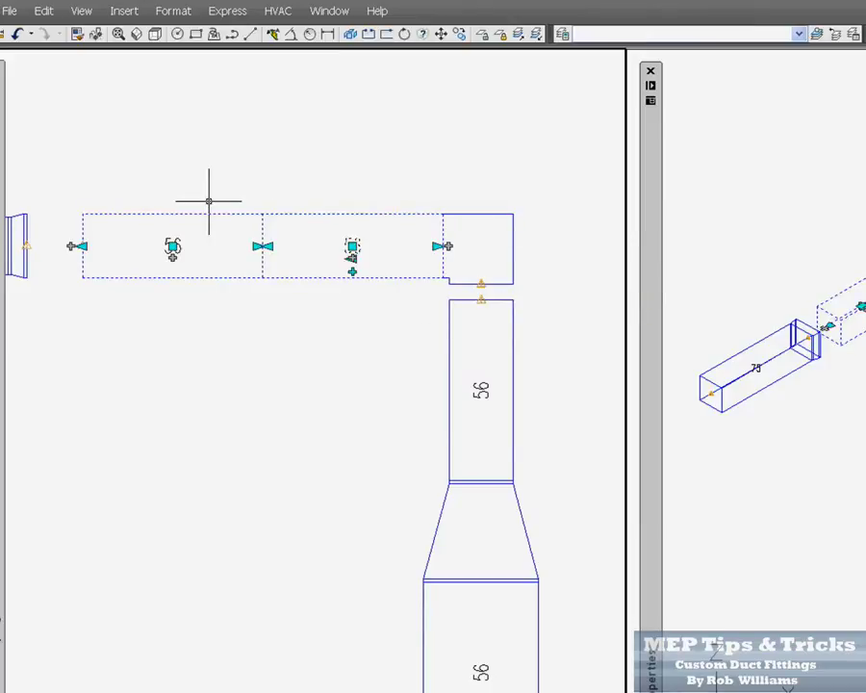
right_click(209, 201)
left_click(252, 260)
left_click(449, 323)
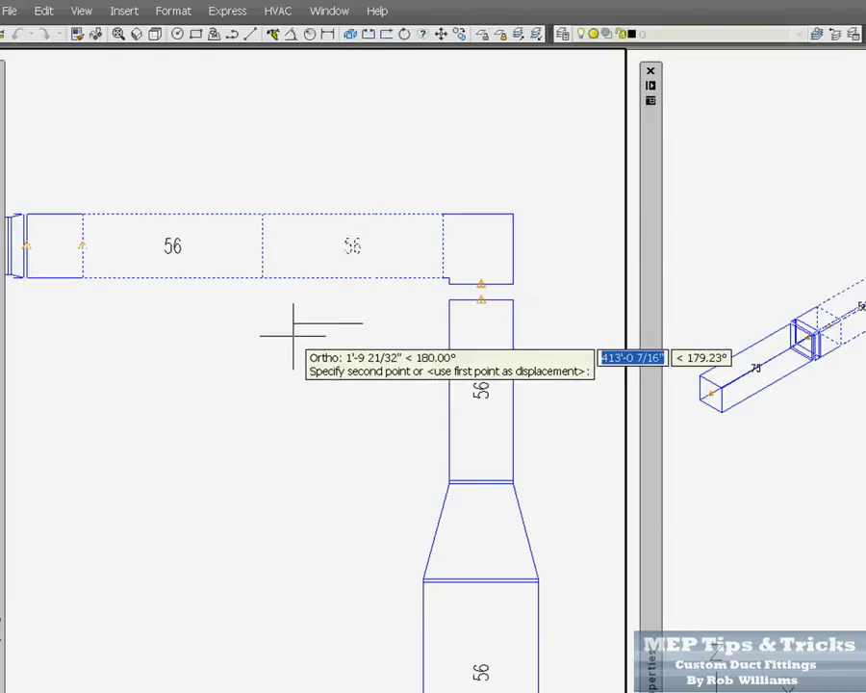
type("9")
key("Return")
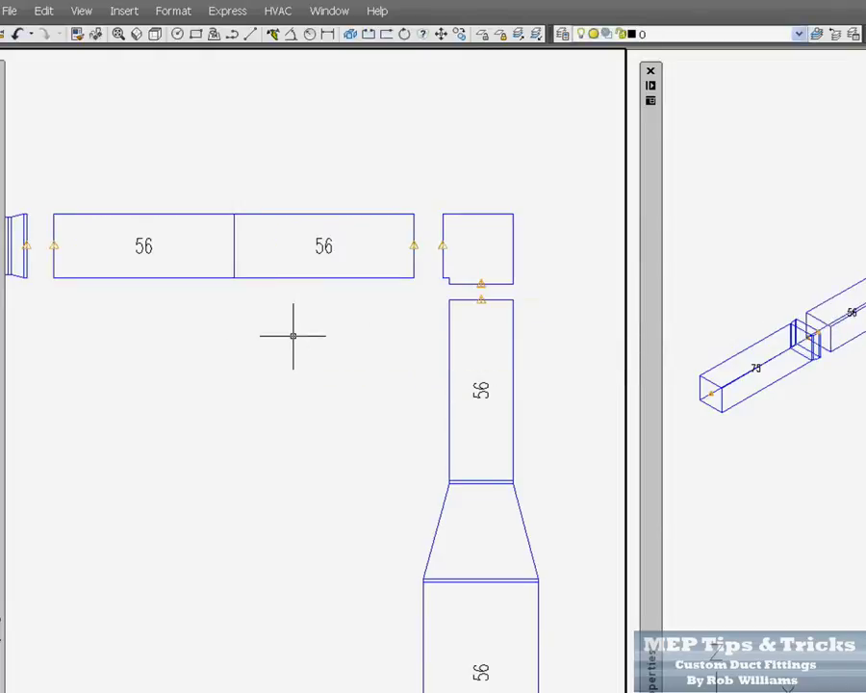
Step: Delete the top-right elbow fitting
left_click(545, 269)
left_click(498, 232)
key("Delete")
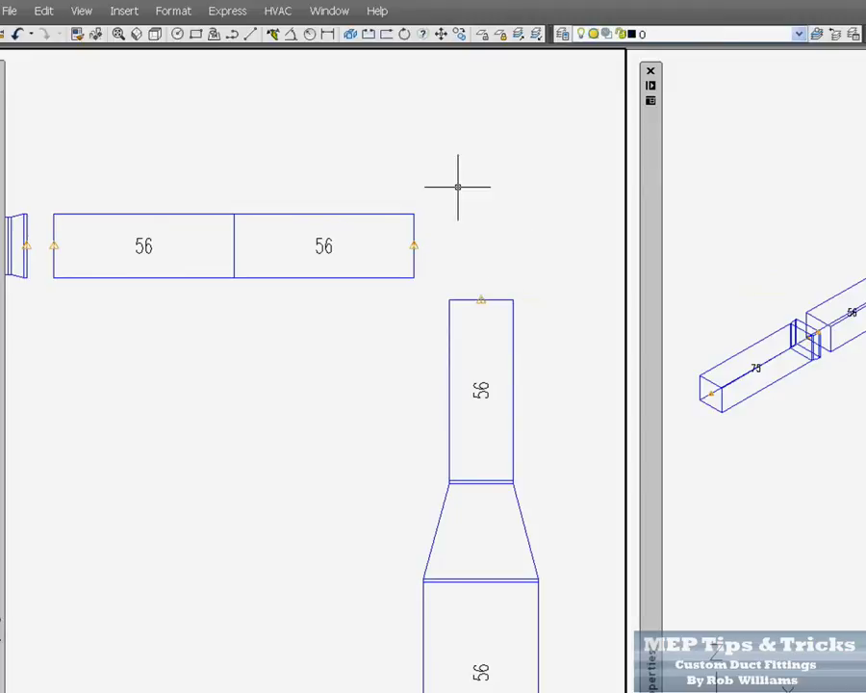
Step: Draw an L-shaped polyline from the vertical 56 duct's top to the horizontal duct's end
left_click(234, 35)
left_click(480, 301)
scroll(475, 242, "up", 2)
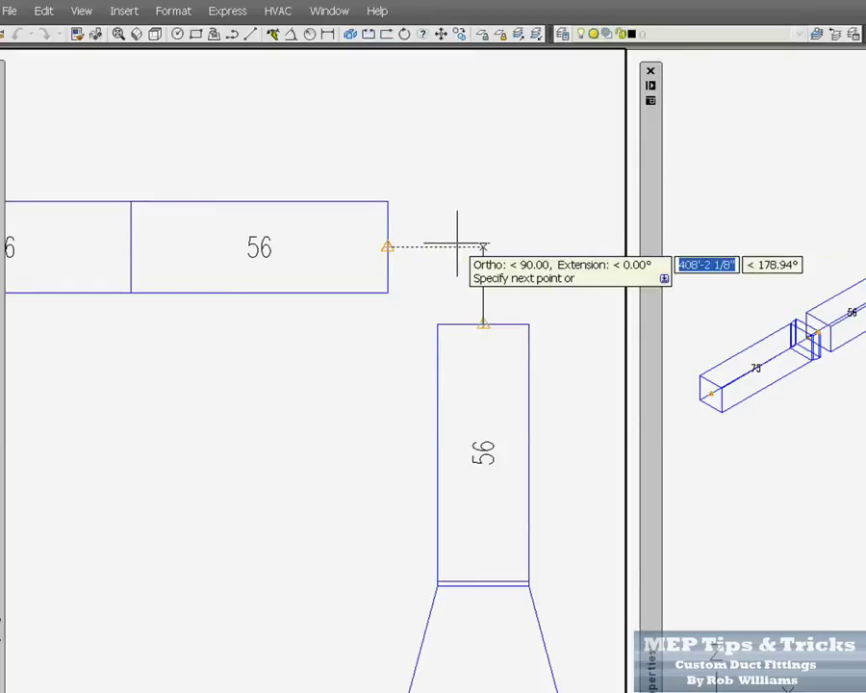
left_click(458, 246)
left_click(387, 246)
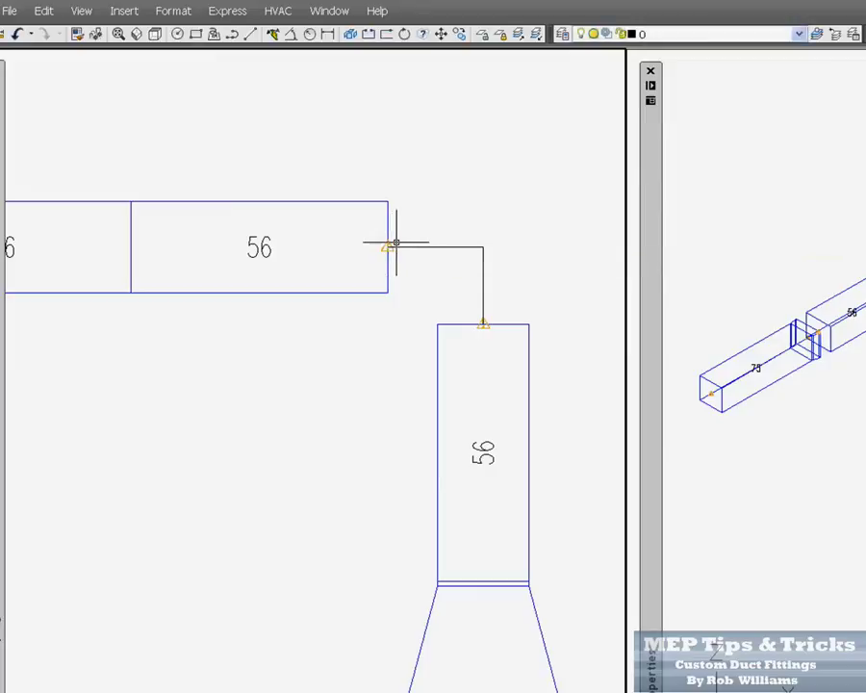
Step: Turn that path into a 20" × 18" mitered custom elbow (DuctCustomFitting97)
left_click(486, 270)
left_click(419, 183)
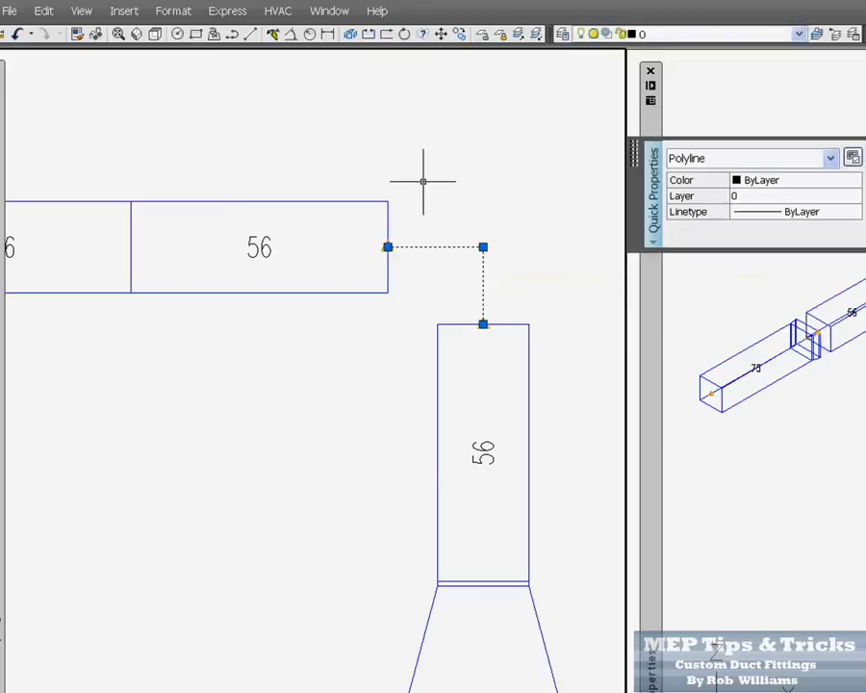
left_click(278, 10)
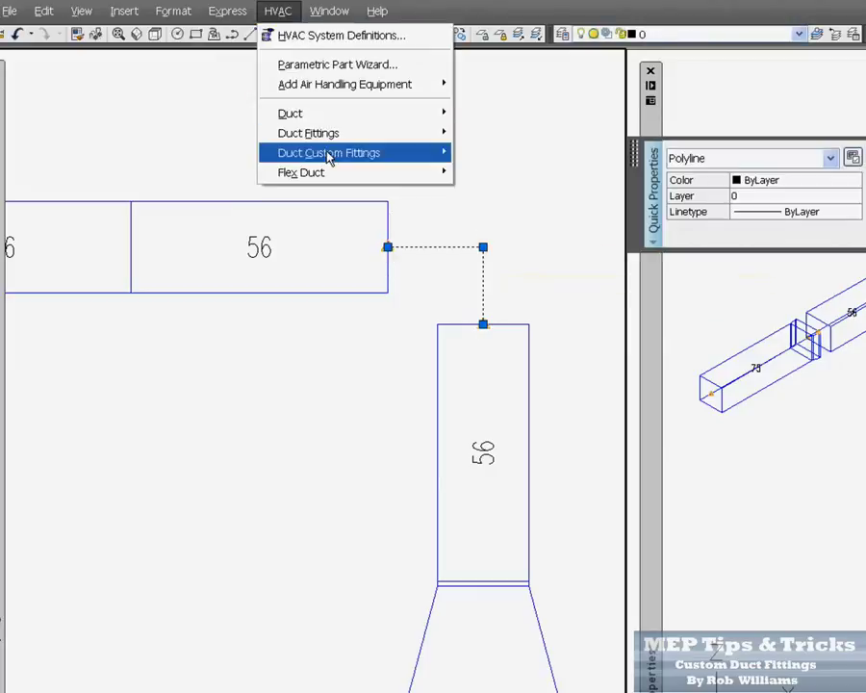
mouse_move(373, 155)
left_click(483, 151)
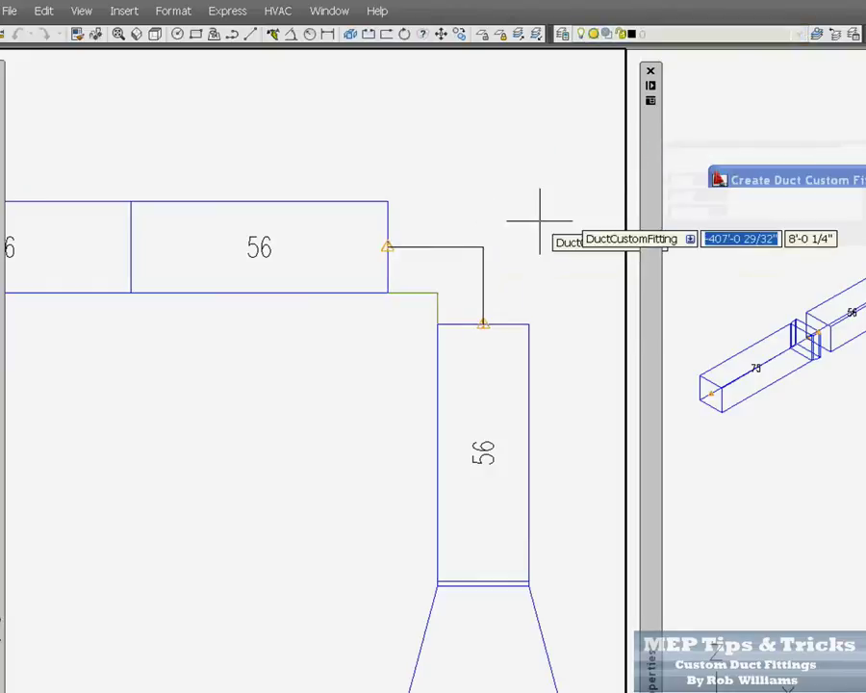
left_click(817, 369)
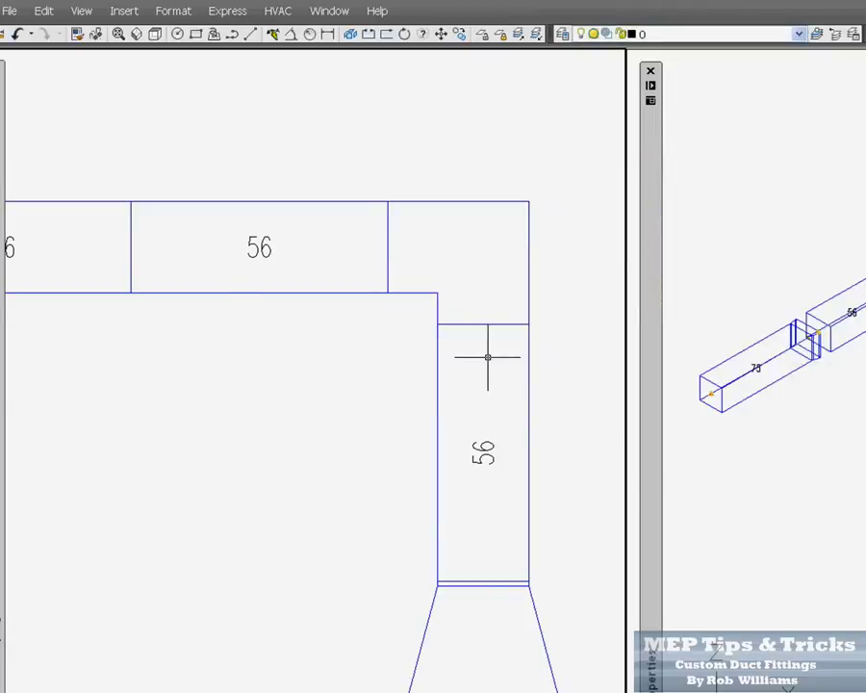
scroll(486, 352, "down", 4)
Step: Copy the turning vanes block to the lower-left elbow corner
left_click(503, 320)
scroll(502, 320, "up", 5)
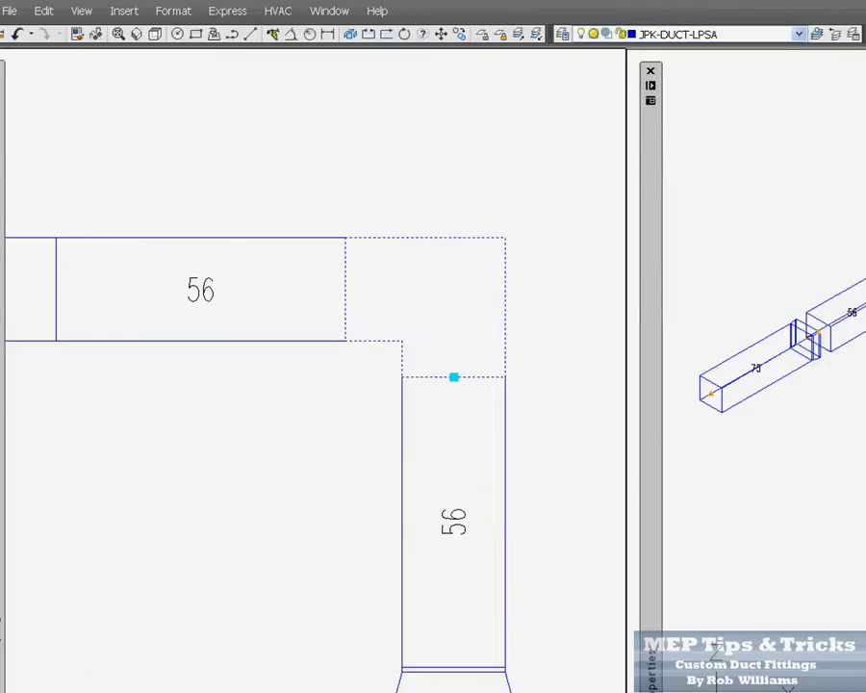
key("Escape")
scroll(472, 287, "down", 4)
scroll(473, 286, "down", 2)
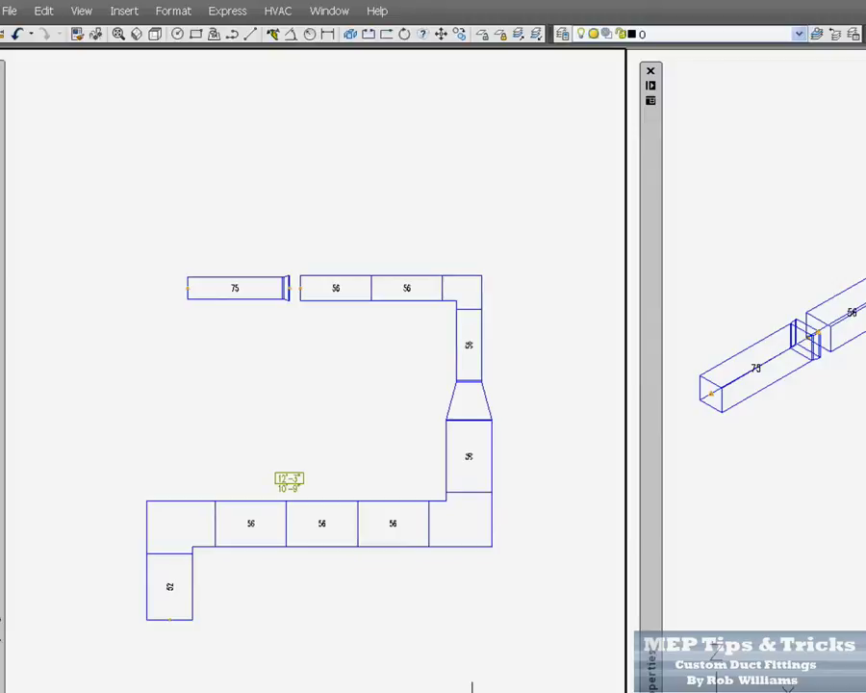
scroll(404, 683, "up", 5)
left_click(463, 655)
scroll(465, 681, "up", 3)
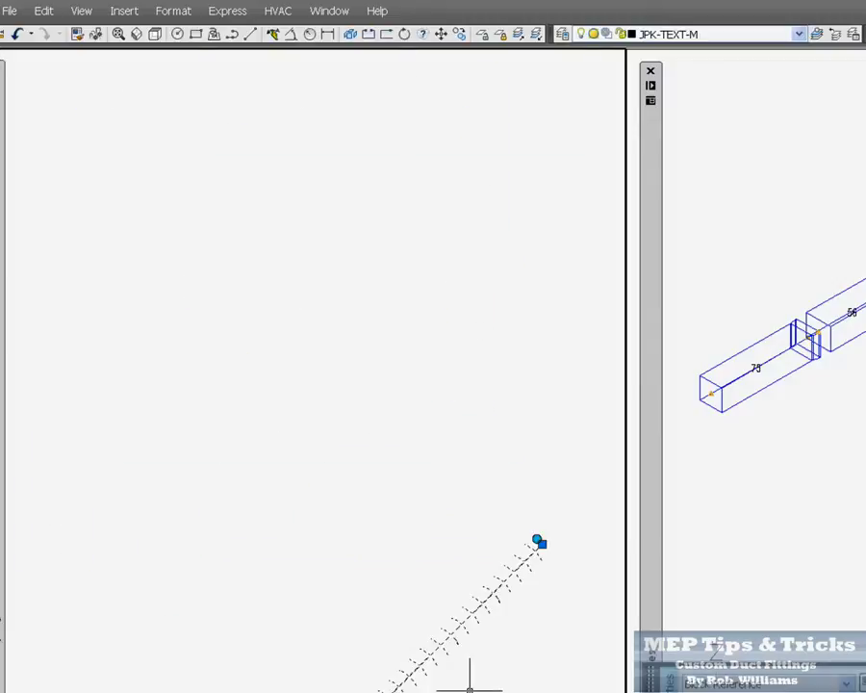
scroll(425, 549, "down", 2)
scroll(424, 620, "up", 1)
right_click(424, 622)
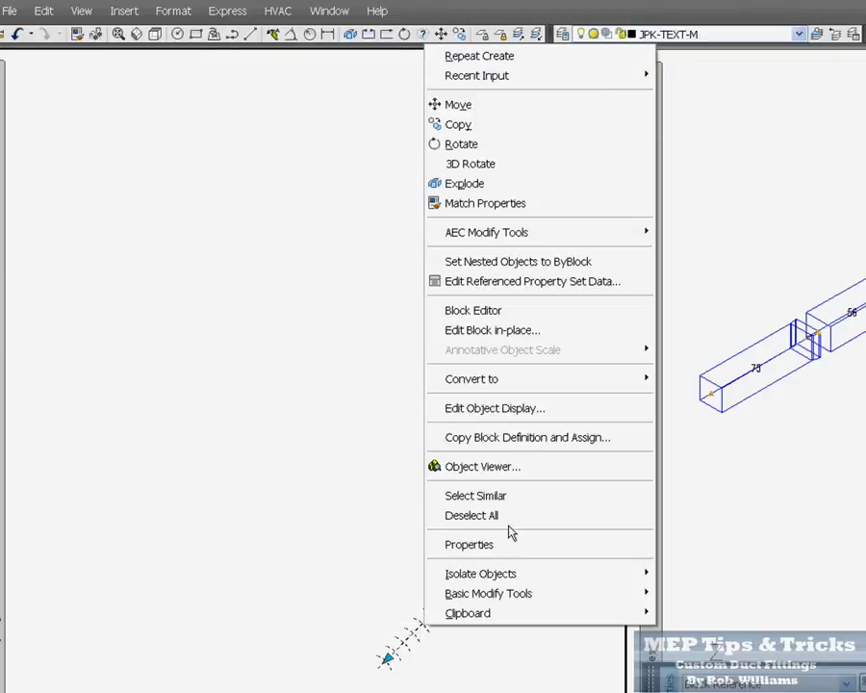
left_click(484, 129)
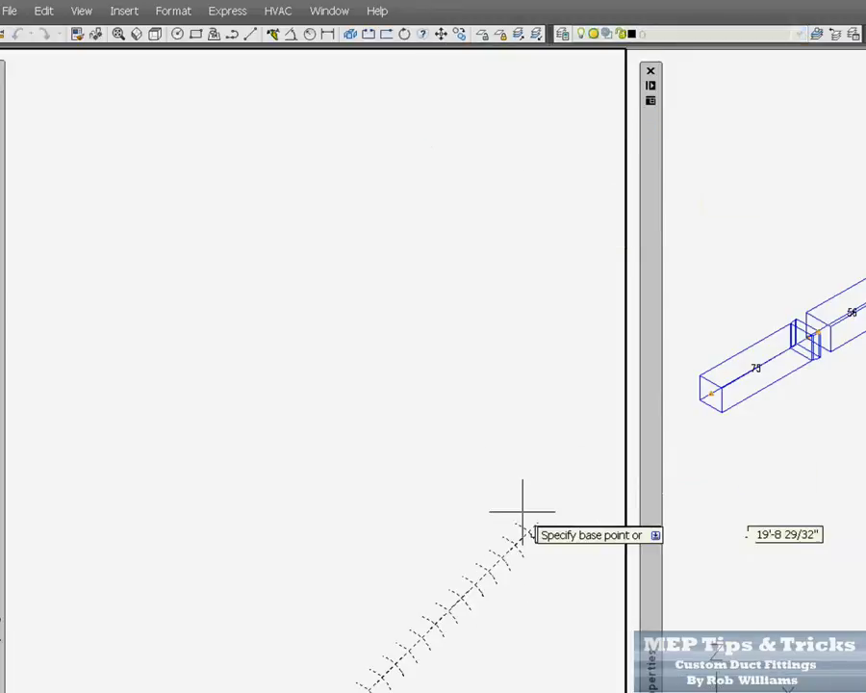
scroll(537, 523, "down", 5)
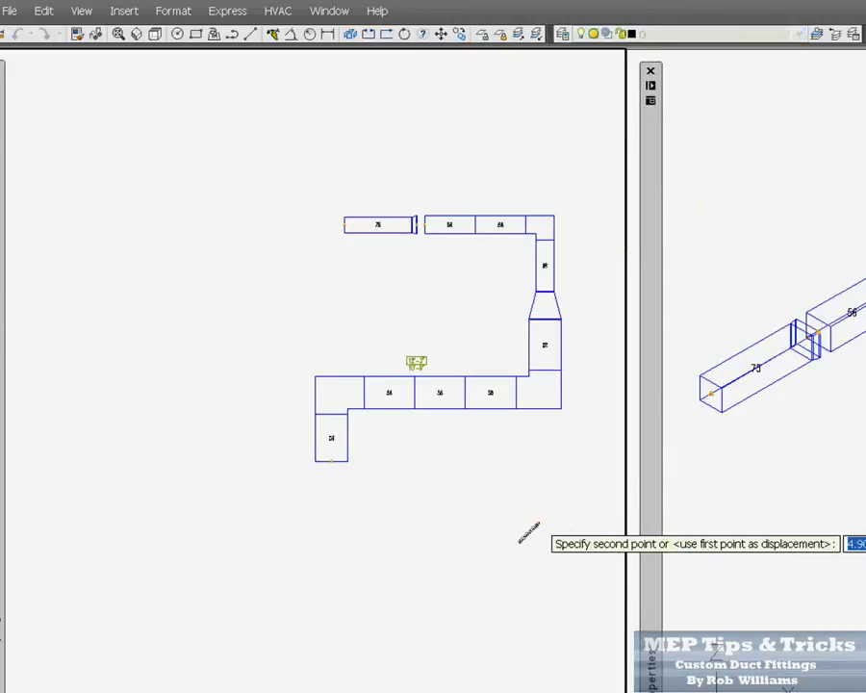
scroll(323, 408, "up", 2)
left_click(307, 369)
scroll(309, 374, "up", 2)
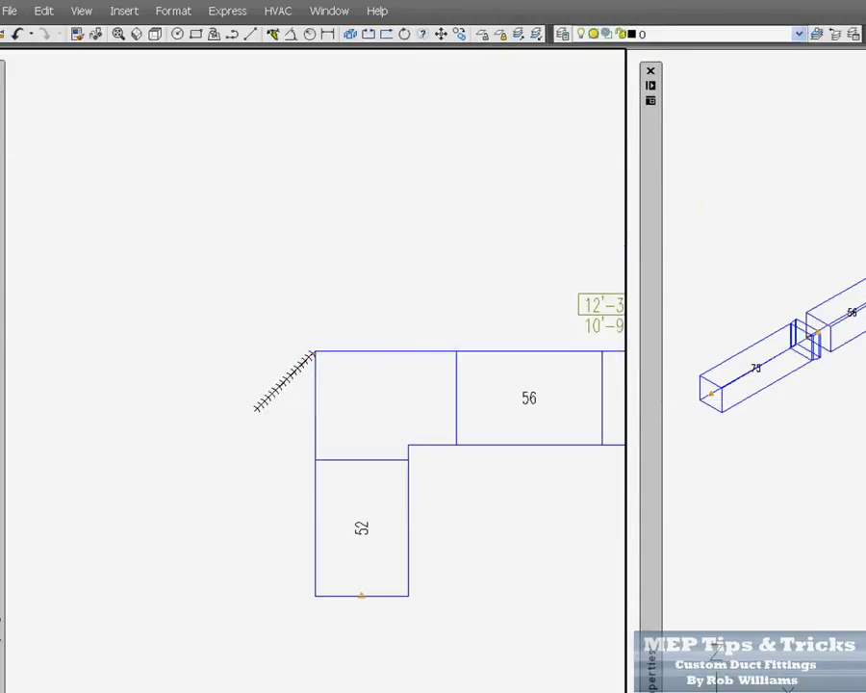
Step: Grip-rotate the copied vanes about their base point
left_click(284, 383)
scroll(318, 343, "up", 6)
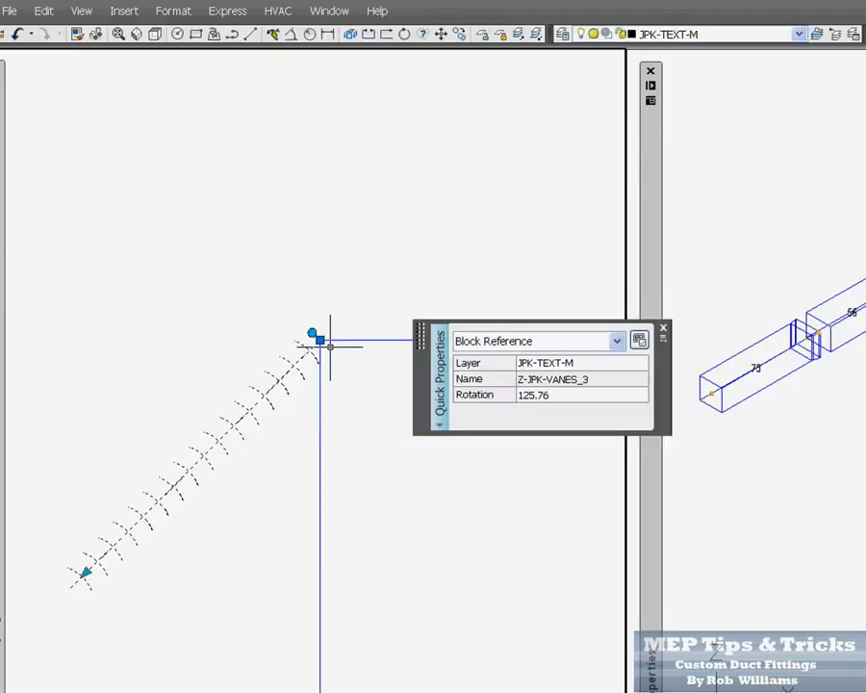
left_click(311, 335)
left_click(310, 335)
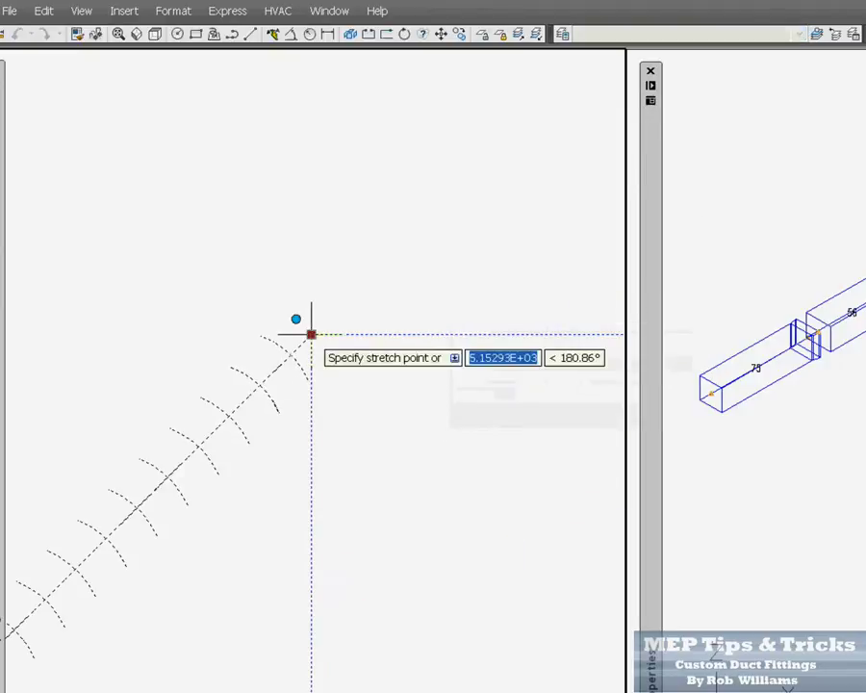
right_click(311, 337)
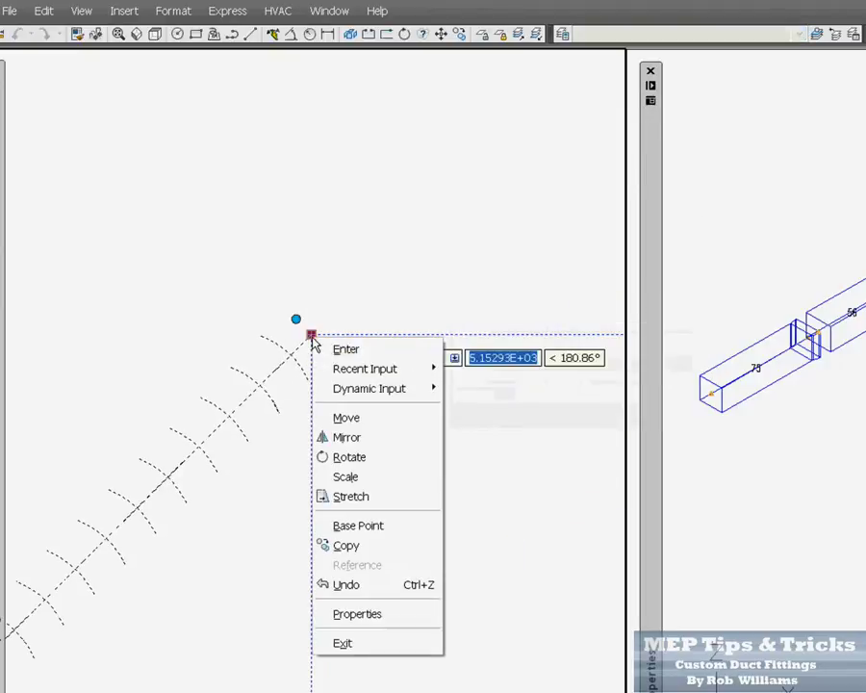
left_click(375, 459)
left_click(351, 246)
scroll(271, 243, "down", 3)
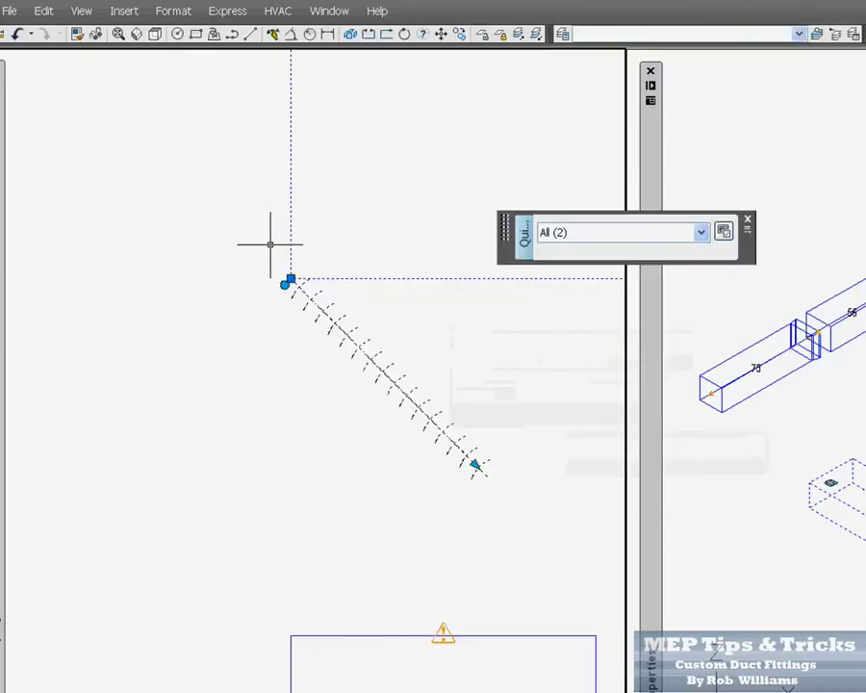
scroll(471, 462, "down", 2)
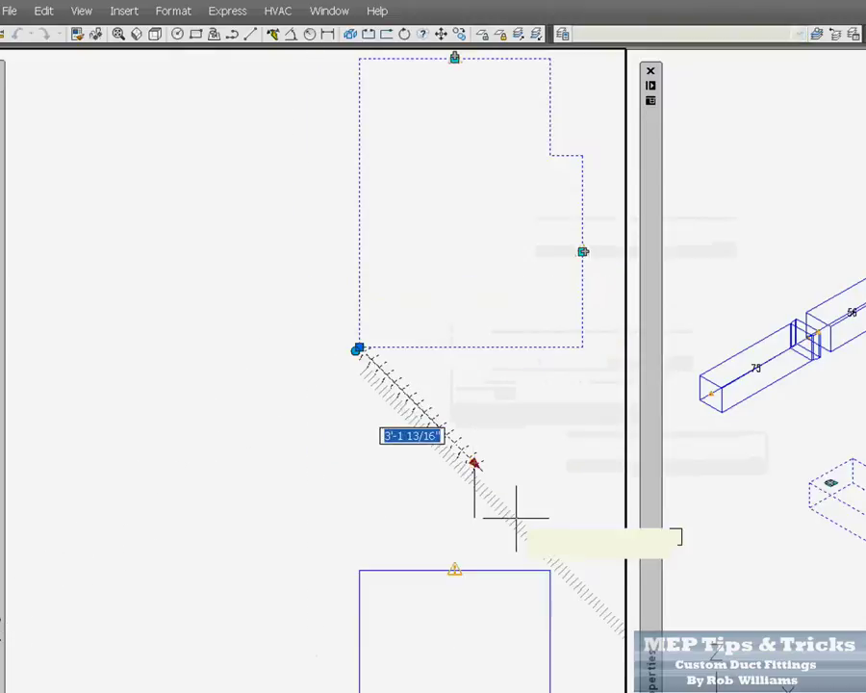
scroll(418, 468, "down", 4)
key("Escape")
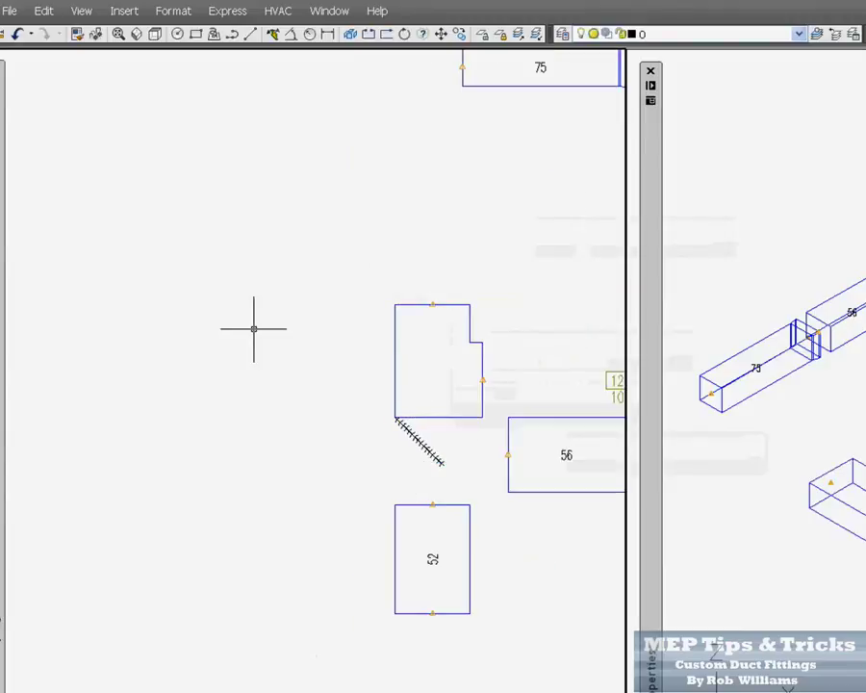
Step: Undo the rotation so the vanes keep their original angle
left_click(17, 36)
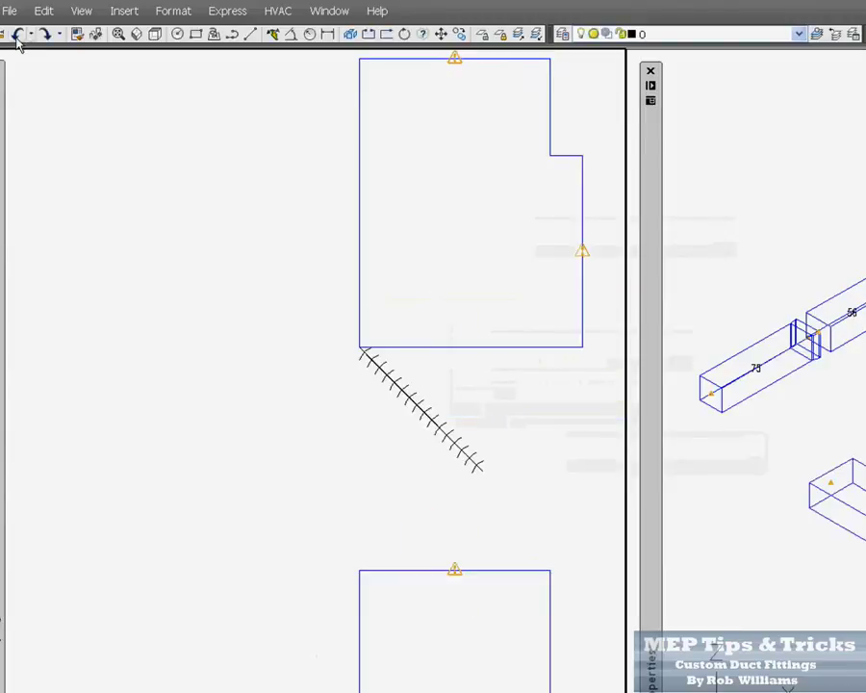
left_click(16, 36)
left_click(16, 36)
left_click(17, 37)
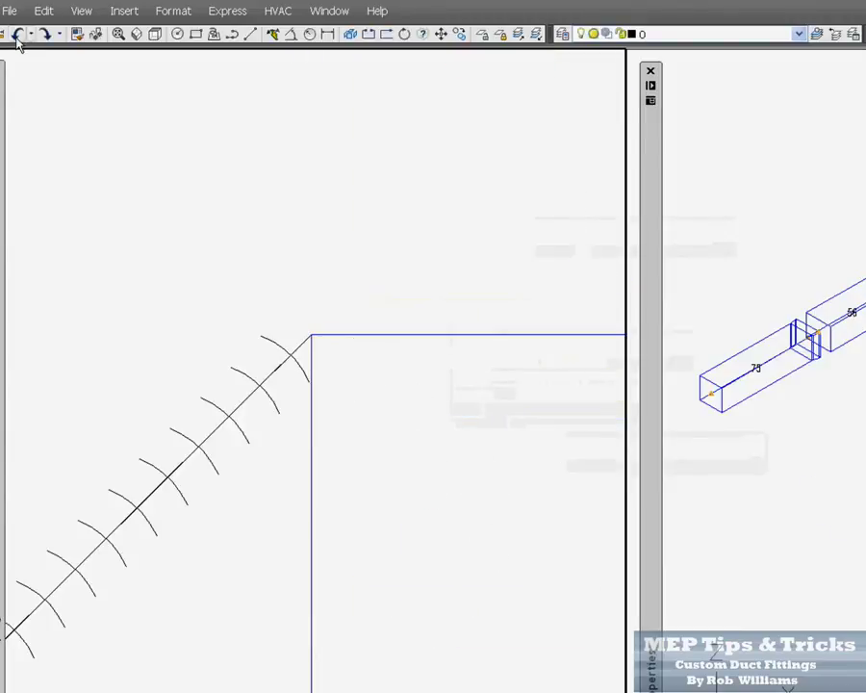
Step: Rotate the copied vanes 90° about their corner point into the elbow
scroll(237, 279, "down", 3)
left_click(237, 280)
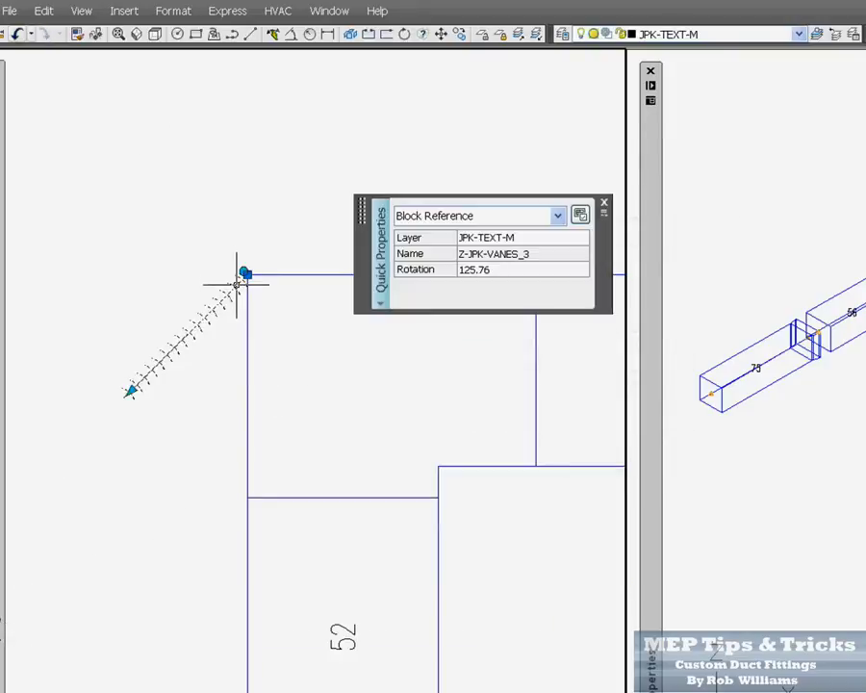
scroll(239, 279, "up", 3)
left_click(265, 259)
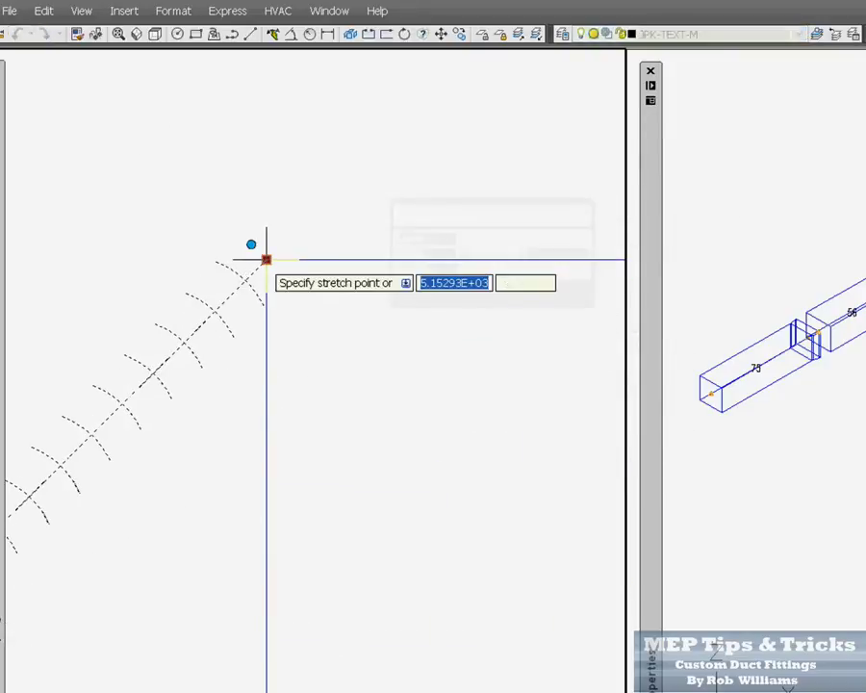
right_click(265, 259)
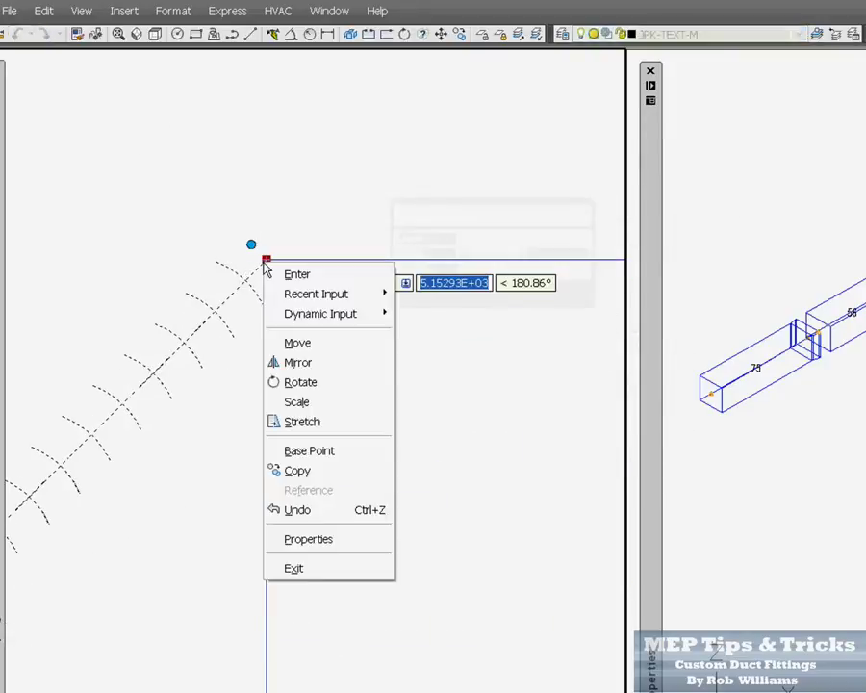
left_click(318, 388)
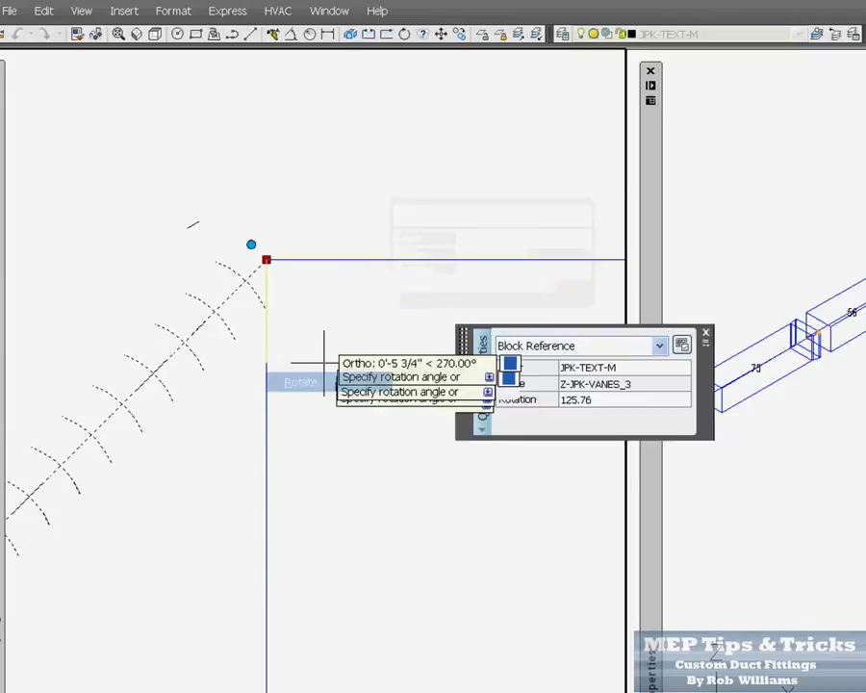
left_click(311, 200)
key("Escape")
scroll(286, 240, "down", 2)
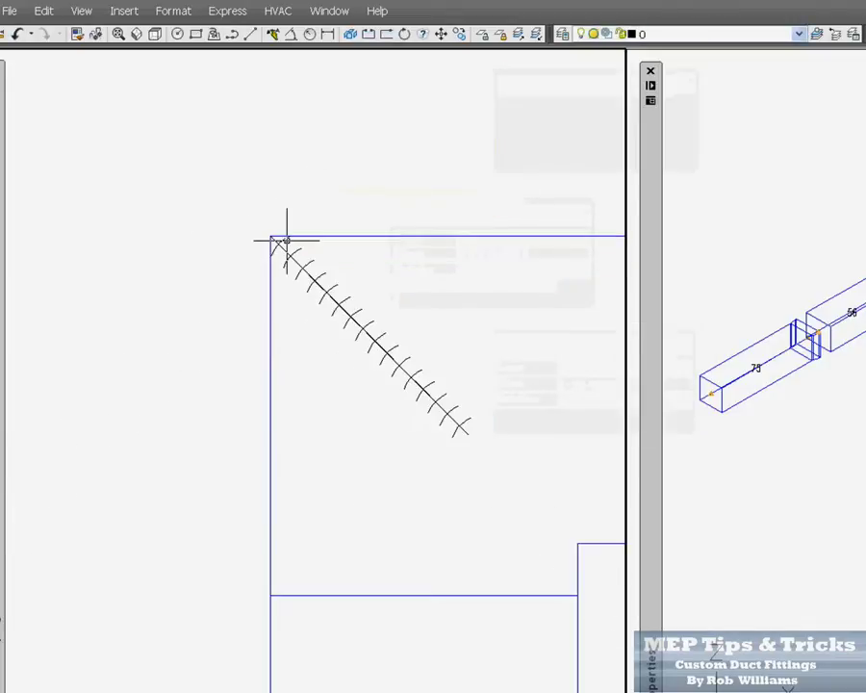
Step: Lengthen the vanes' far end toward the duct's inner corner
left_click(454, 419)
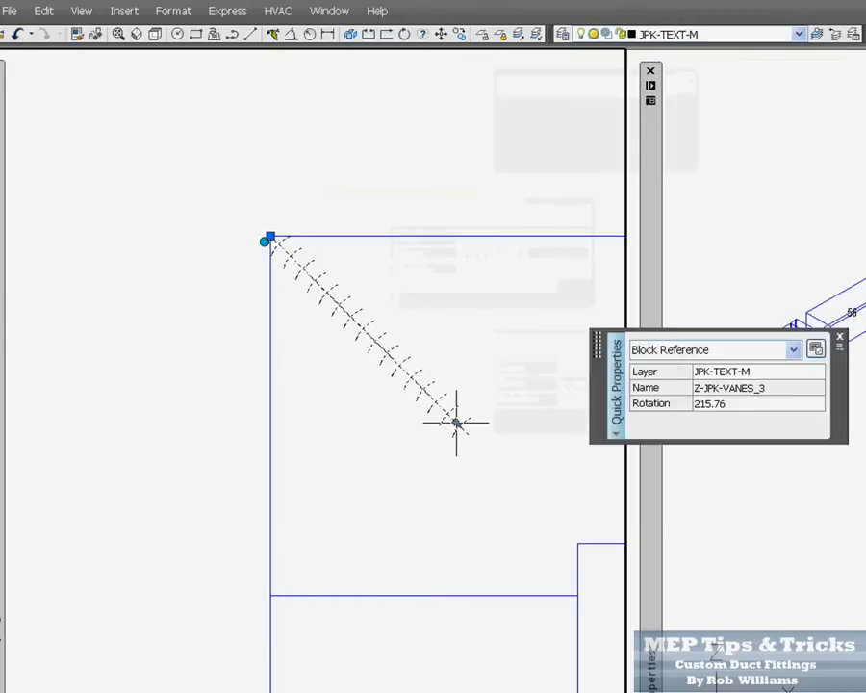
left_click(455, 421)
left_click(531, 508)
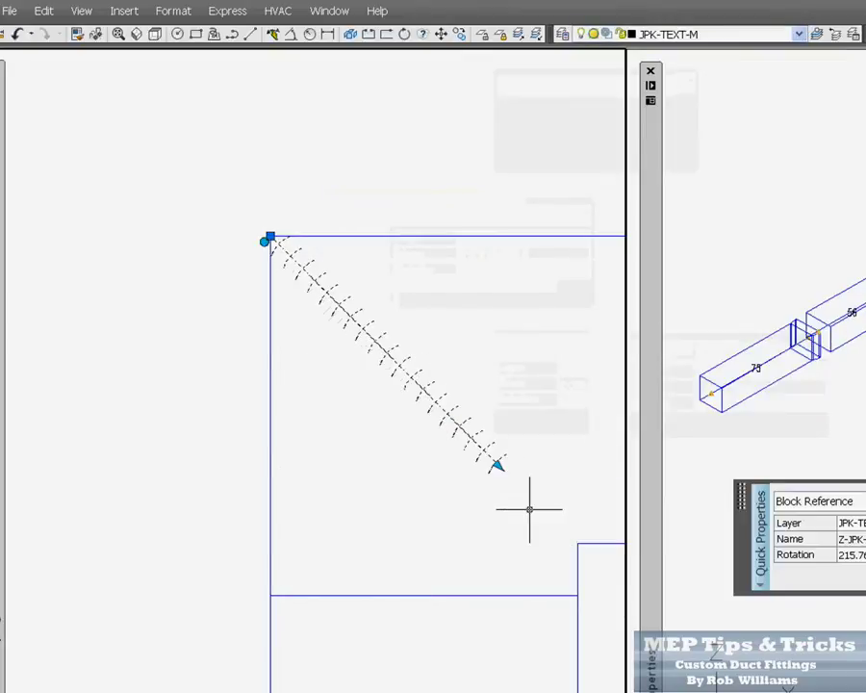
left_click(498, 465)
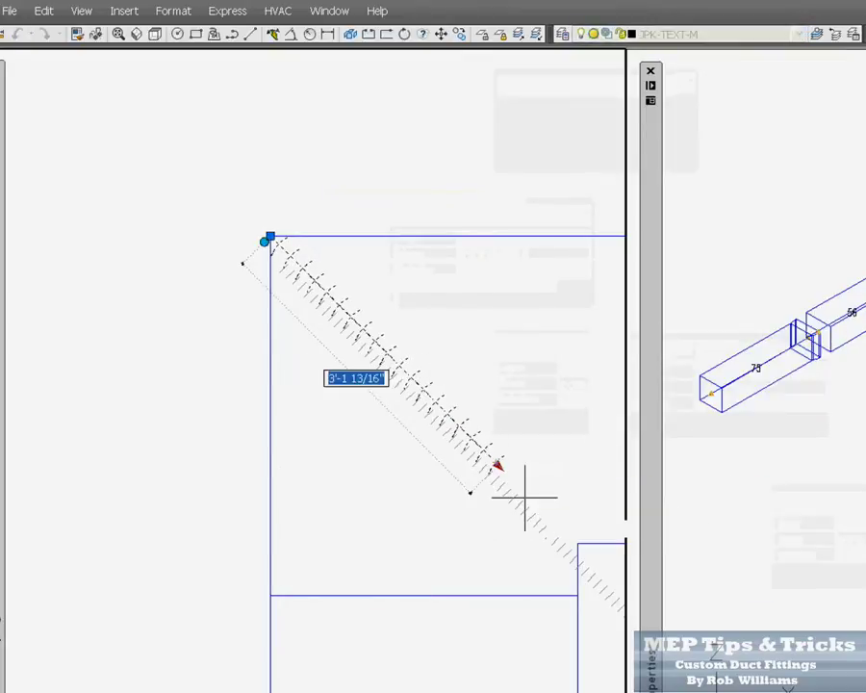
key("Escape")
left_click(497, 465)
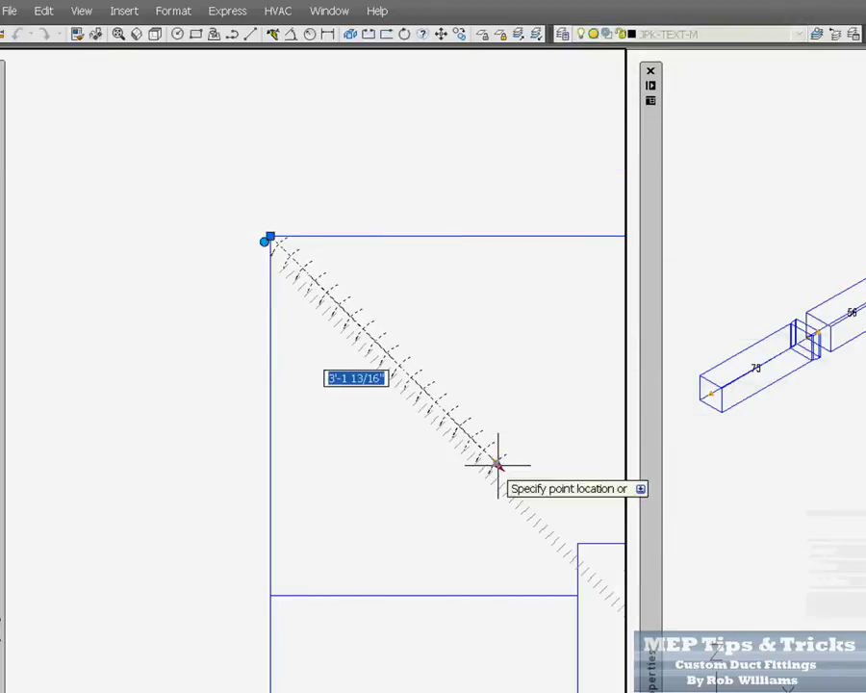
scroll(467, 470, "up", 3)
scroll(554, 516, "down", 4)
scroll(545, 539, "up", 5)
left_click(538, 540)
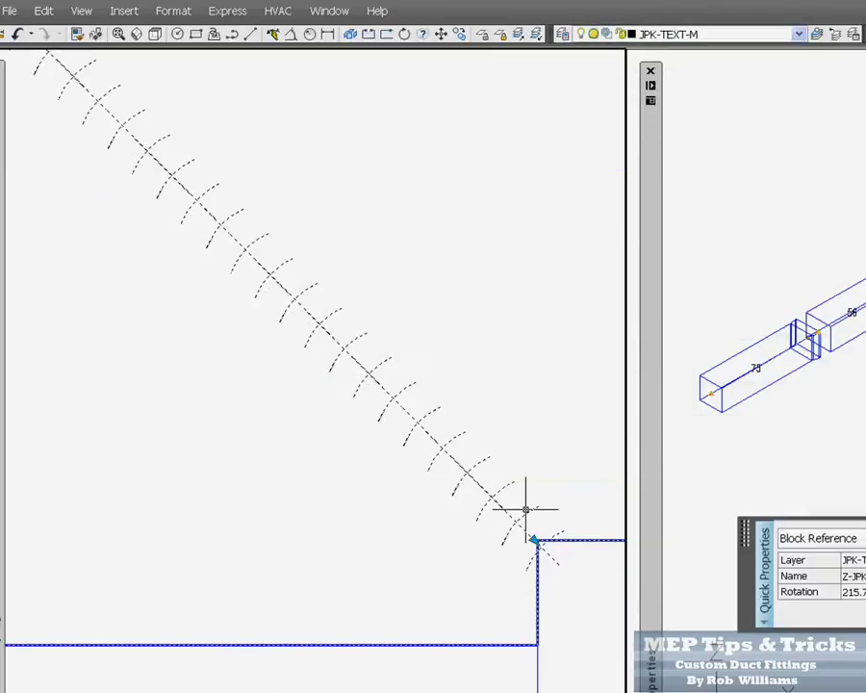
left_click(534, 540)
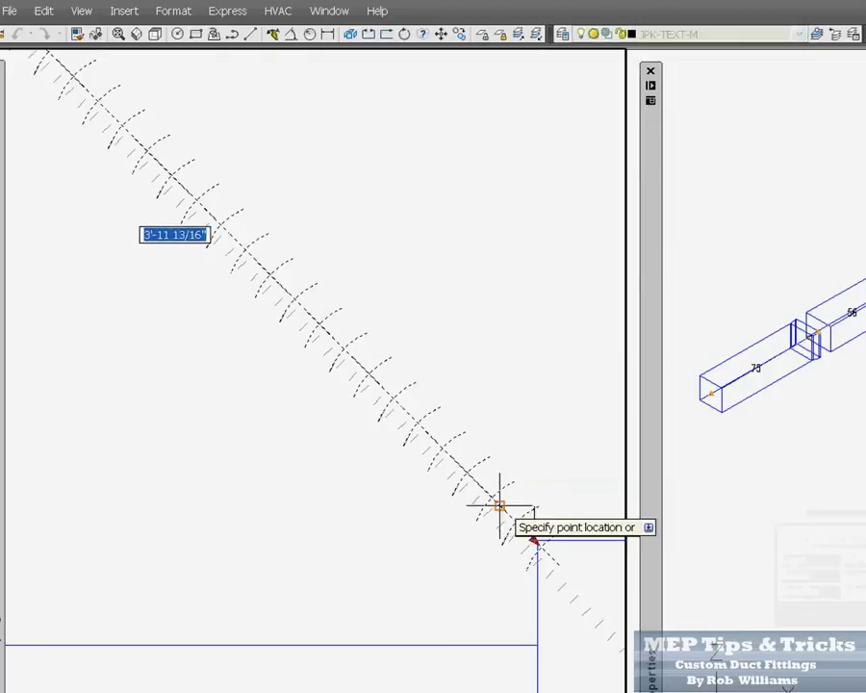
left_click(494, 500)
key("Escape")
Step: Drag the vane set so it spans diagonally to the elbow's inner corner
scroll(448, 461, "down", 2)
left_click(444, 454)
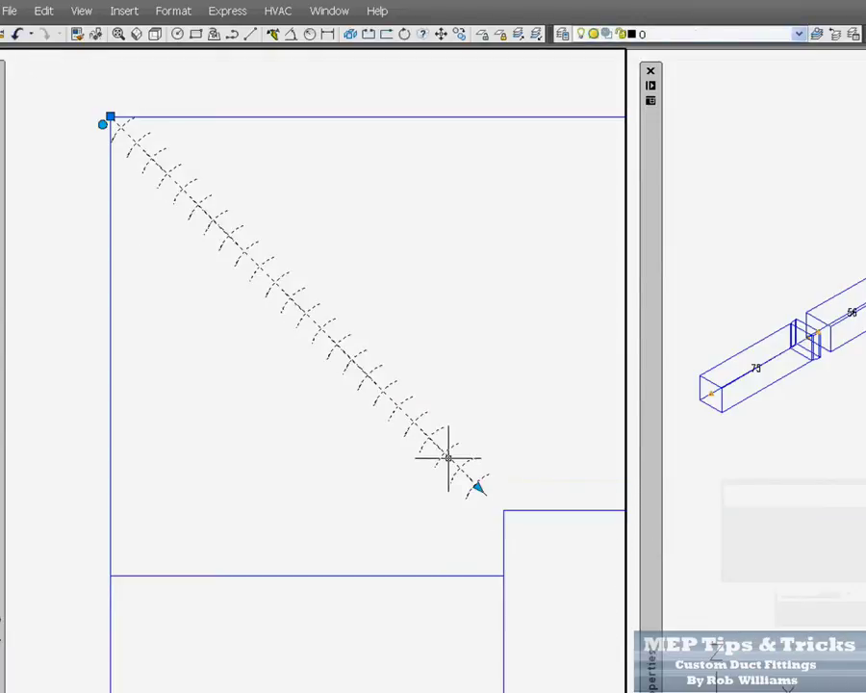
left_click_drag(444, 454, 454, 474)
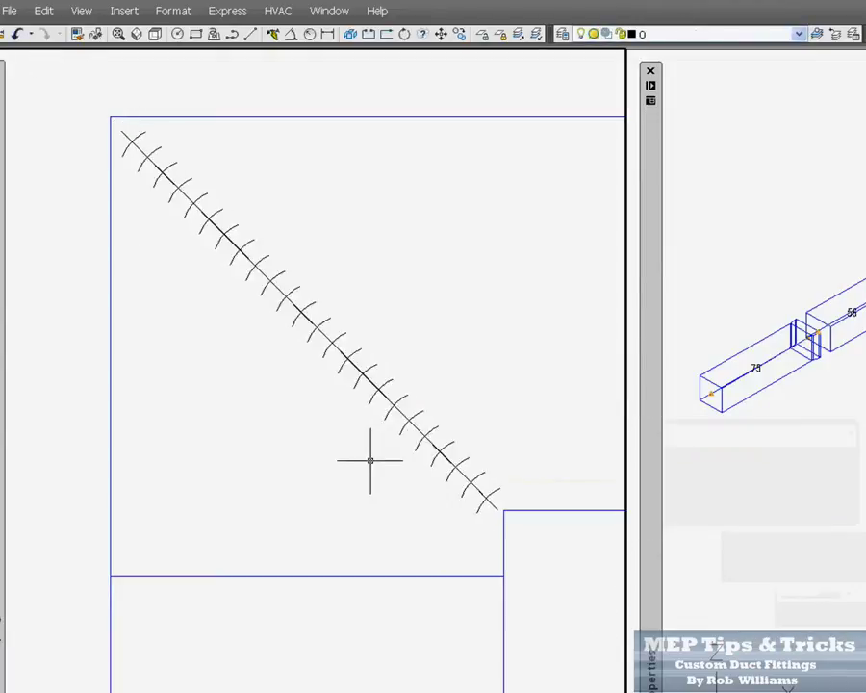
scroll(375, 457, "down", 6)
scroll(391, 474, "up", 5)
scroll(390, 472, "up", 2)
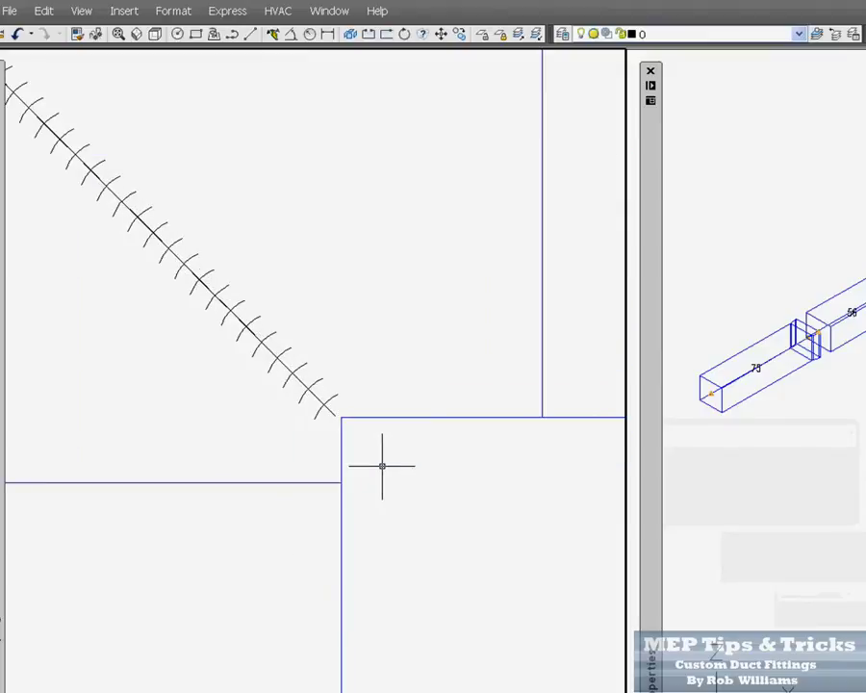
Step: Add an 18 linear dimension across the lower-left elbow corner
right_click(384, 468)
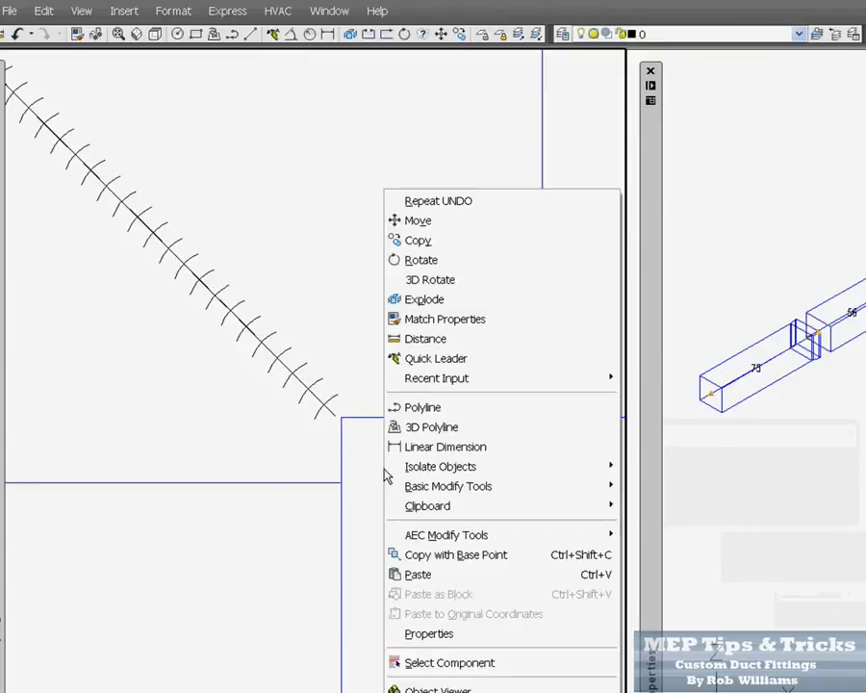
left_click(453, 449)
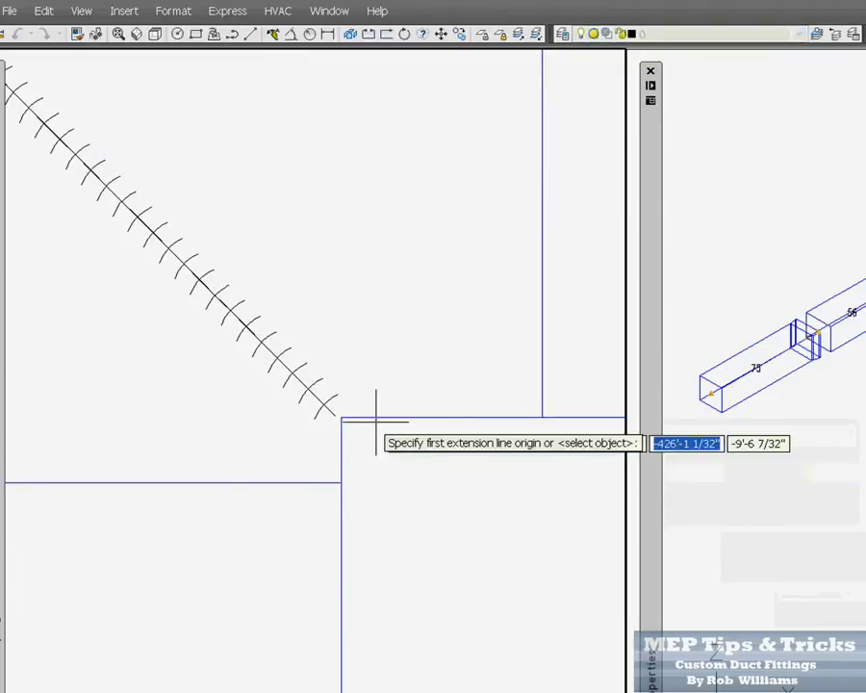
left_click(341, 416)
left_click(542, 418)
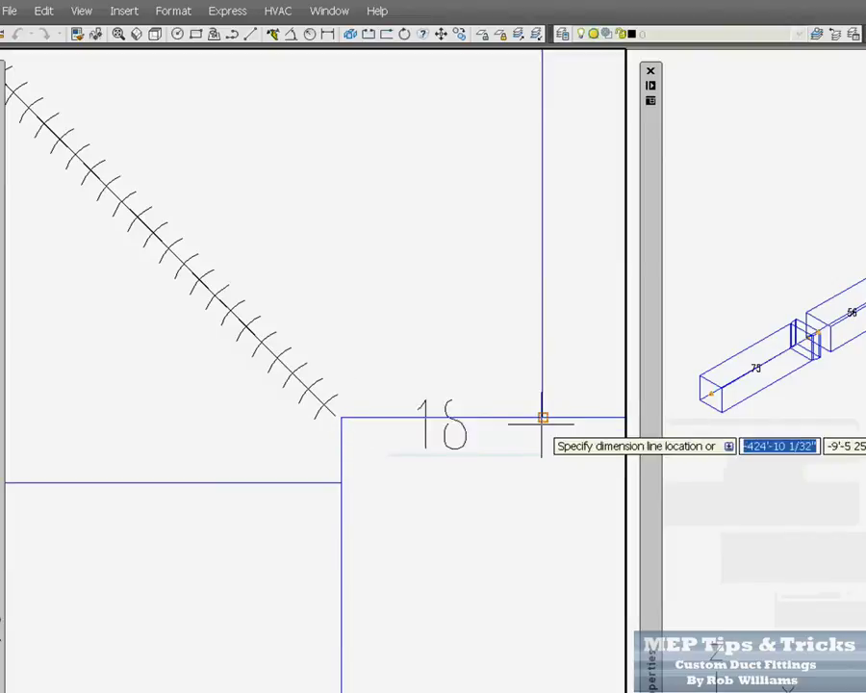
left_click(492, 363)
key("Return")
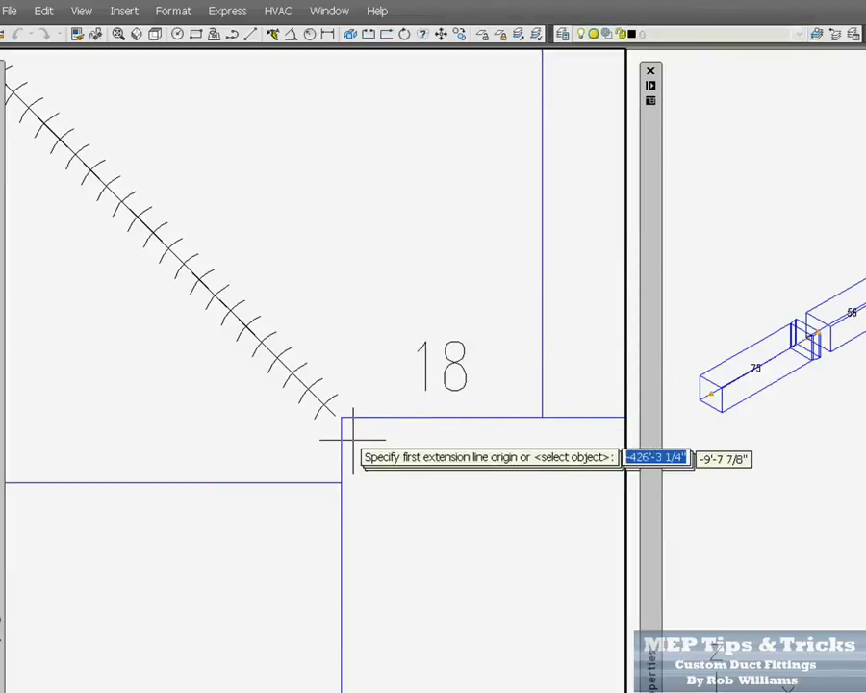
left_click(340, 417)
left_click(340, 481)
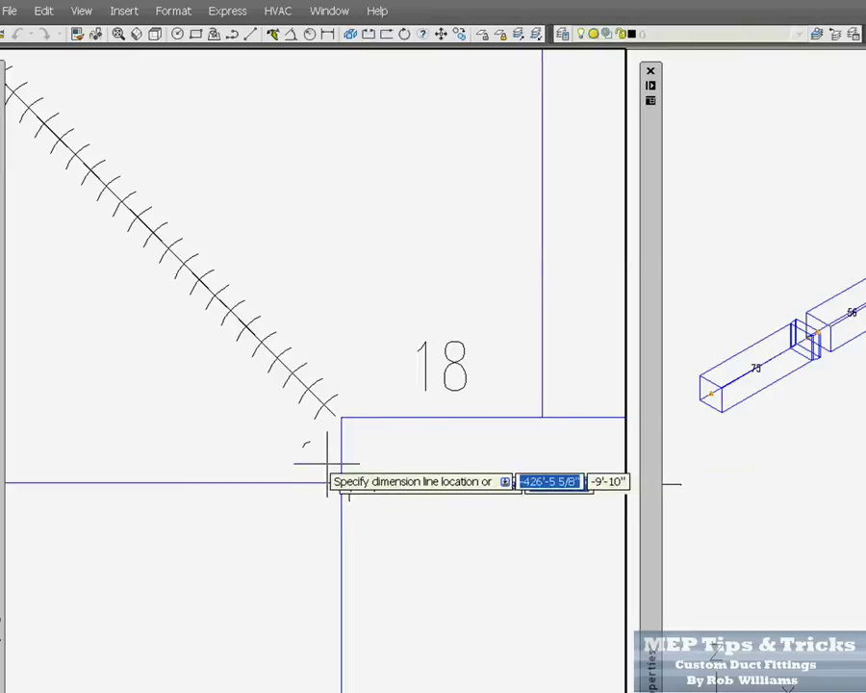
key("Escape")
Step: Dimension the reducer's length from top to bottom edge as 32
scroll(261, 337, "down", 6)
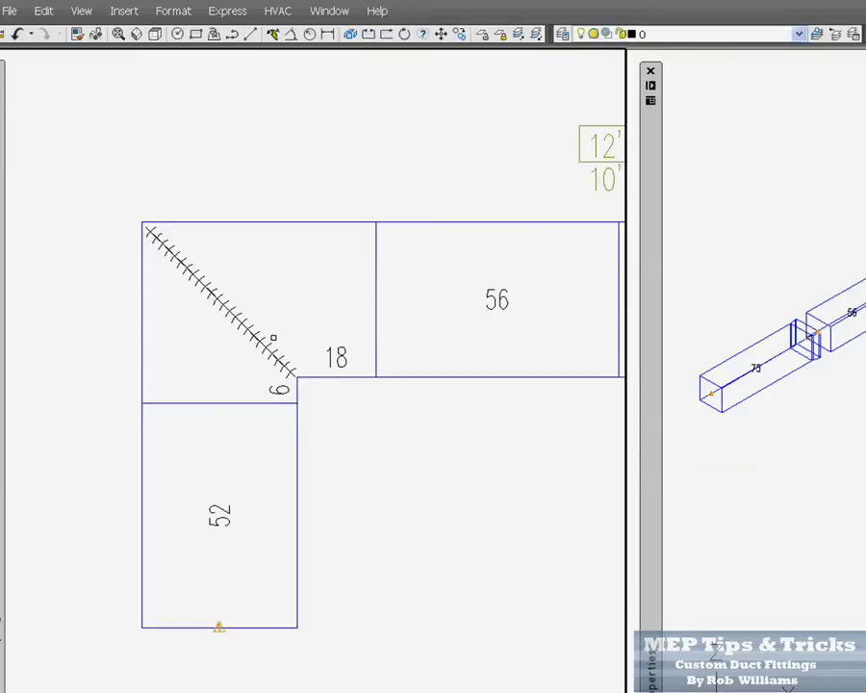
scroll(487, 314, "up", 2)
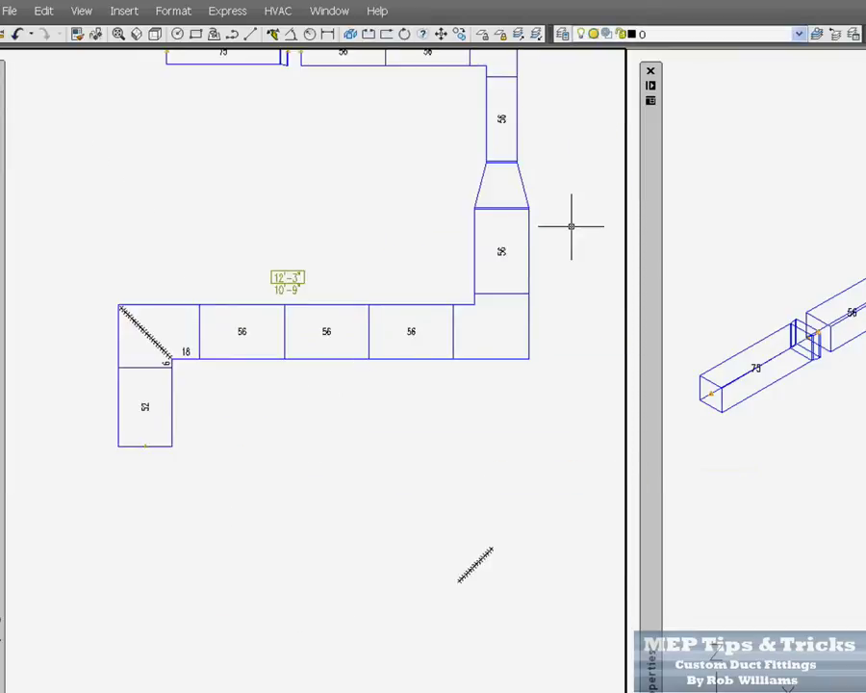
scroll(493, 393, "down", 1)
scroll(494, 222, "up", 4)
right_click(494, 221)
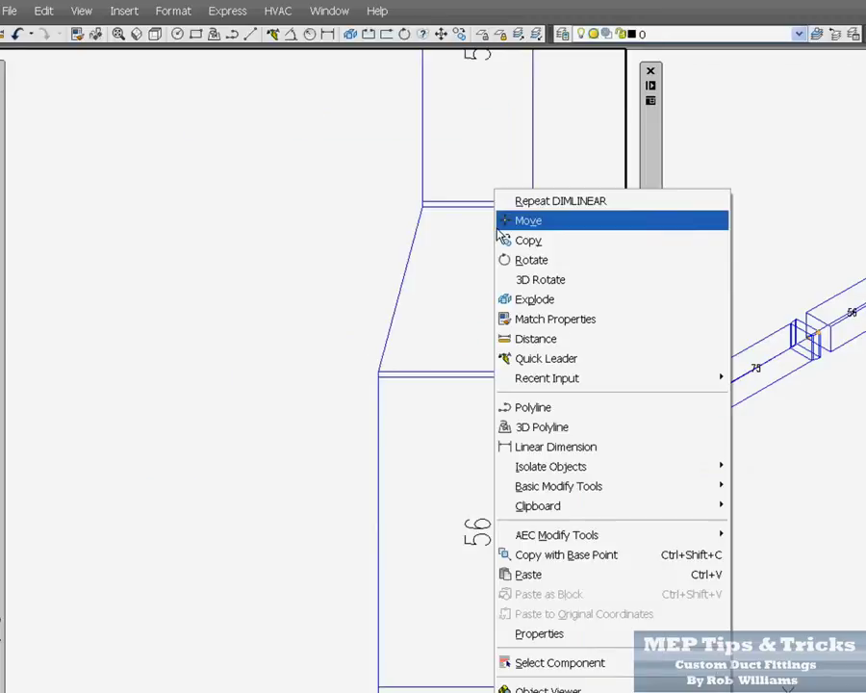
left_click(500, 446)
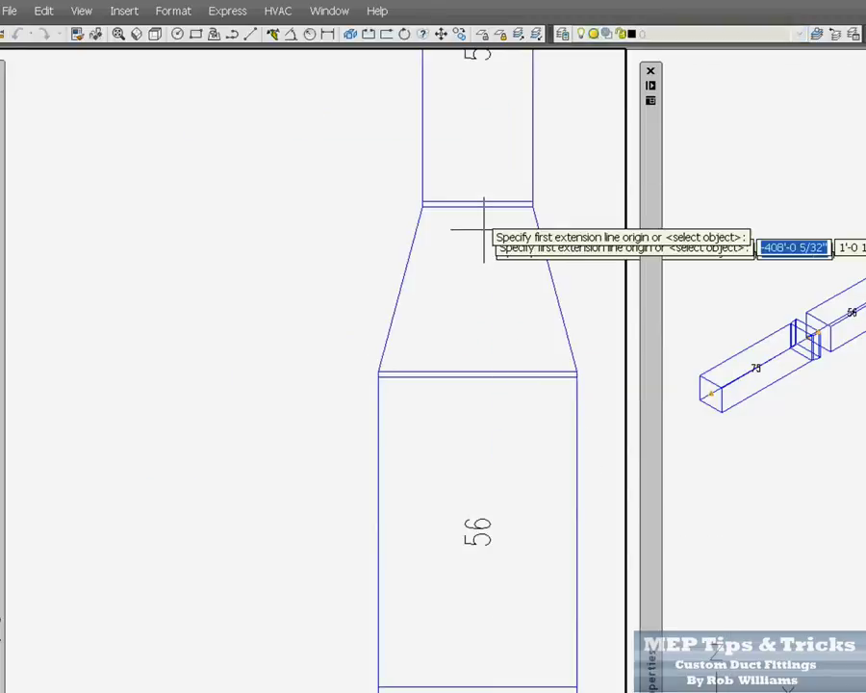
left_click(477, 203)
left_click(473, 368)
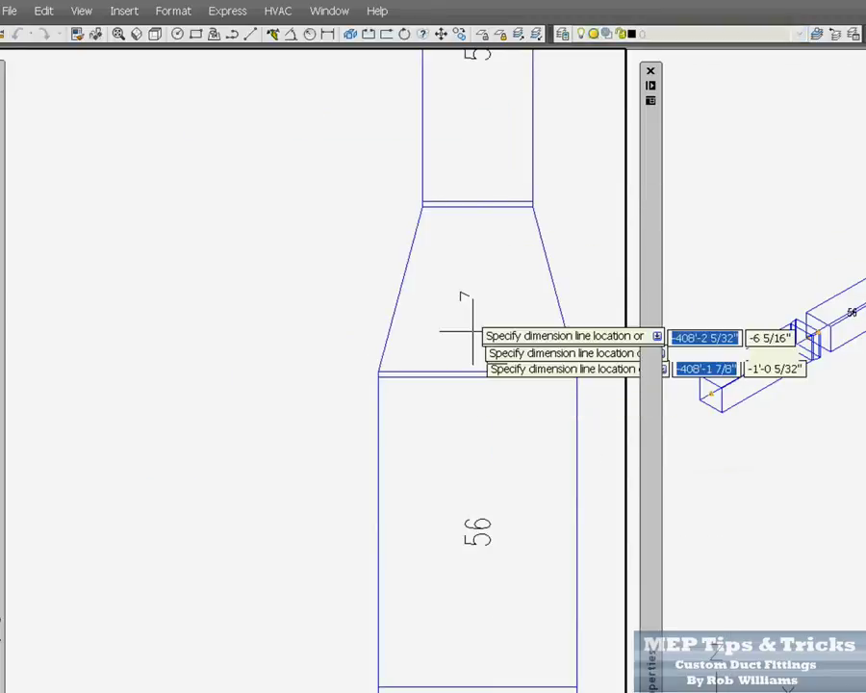
scroll(473, 288, "up", 2)
left_click(478, 310)
scroll(478, 309, "down", 5)
scroll(478, 309, "down", 4)
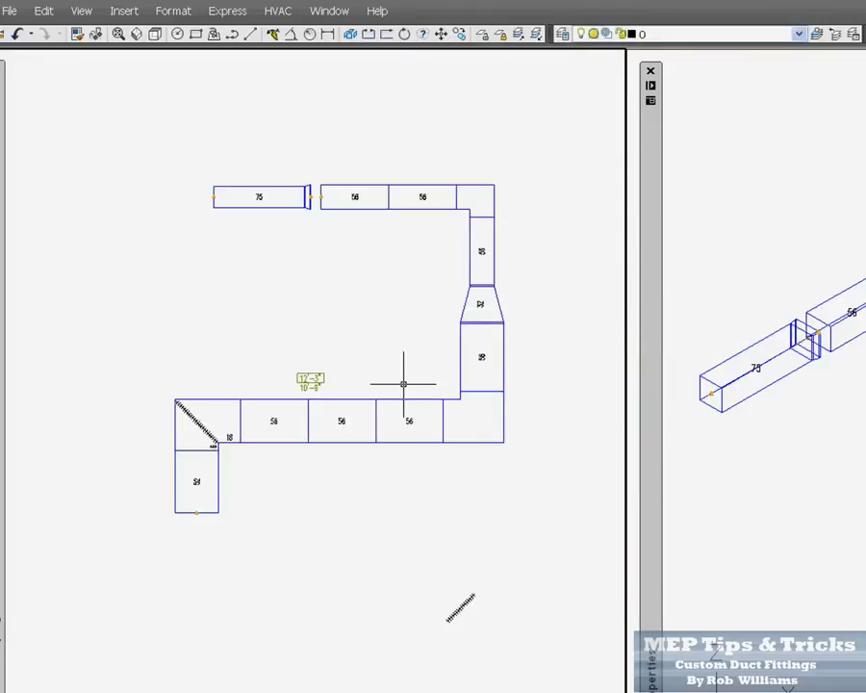
scroll(368, 421, "down", 1)
scroll(371, 423, "up", 2)
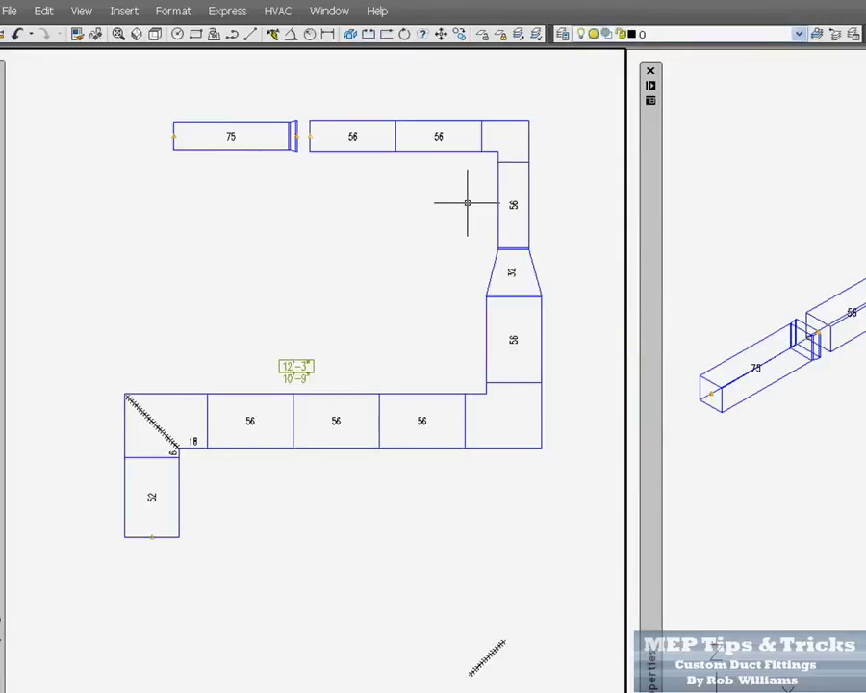
scroll(565, 191, "up", 1)
scroll(498, 130, "up", 4)
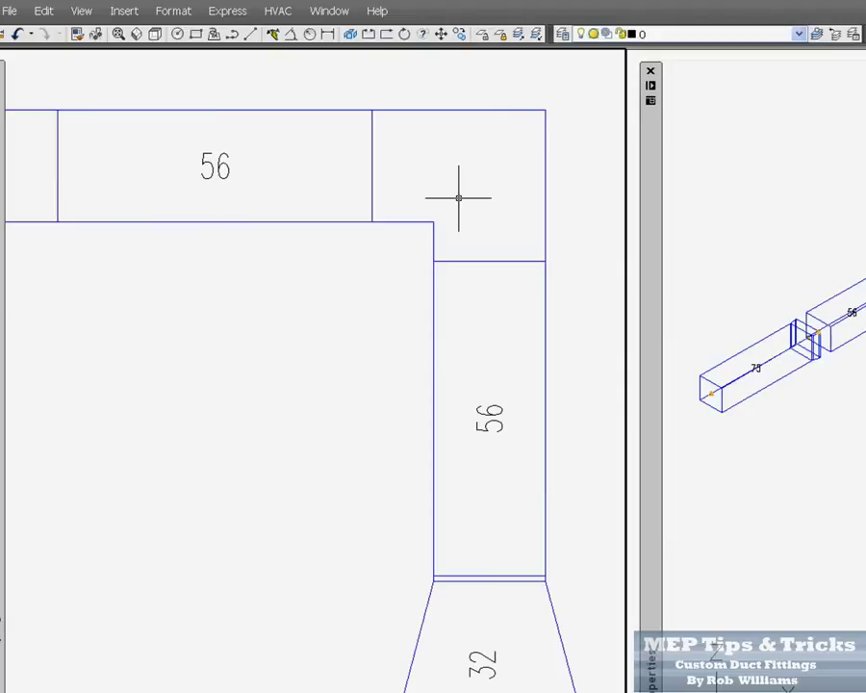
Step: Add 7 and 11 linear dimensions at the top-right elbow's corners
right_click(460, 192)
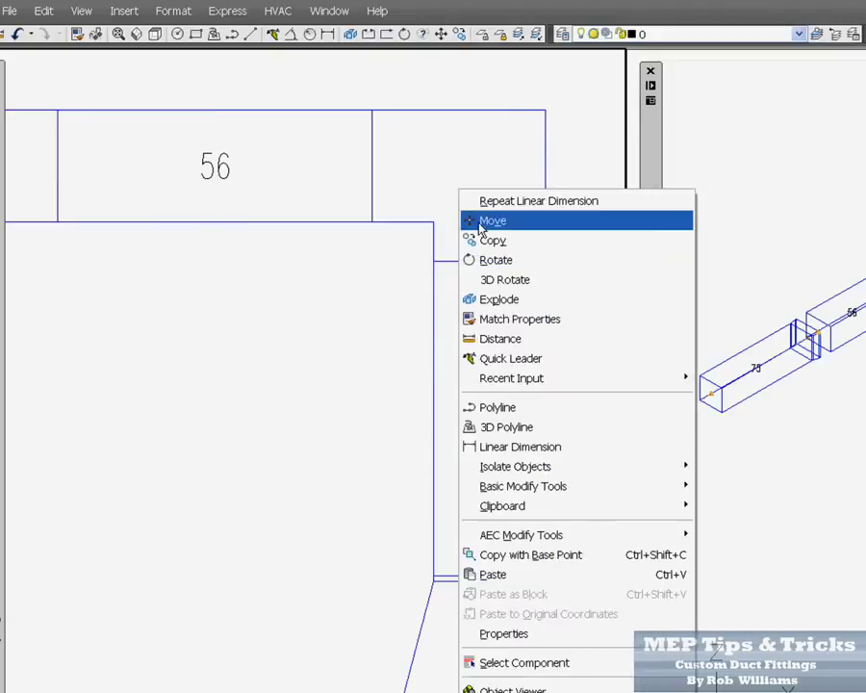
left_click(524, 443)
left_click(430, 224)
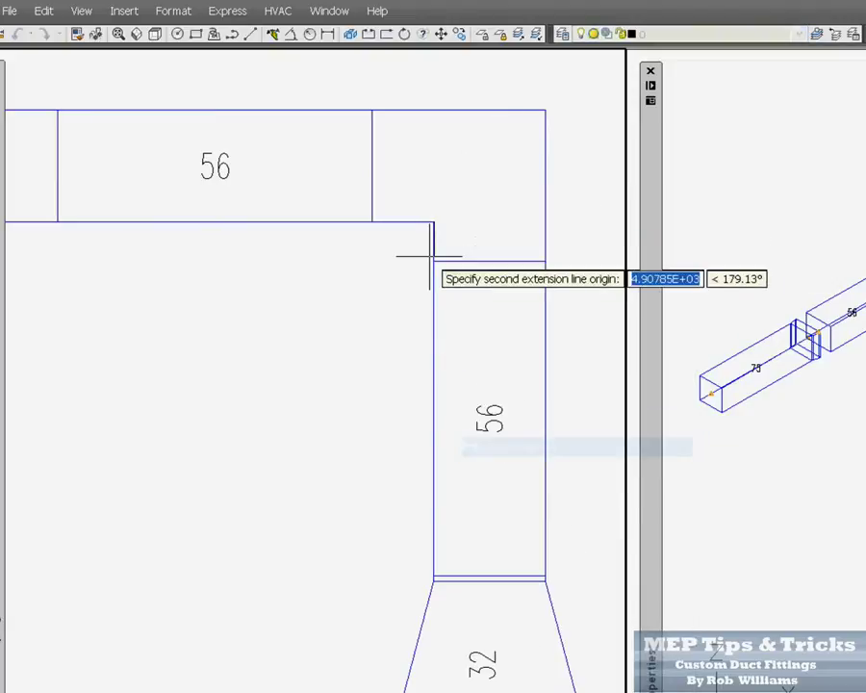
left_click(430, 258)
scroll(452, 236, "up", 3)
left_click(454, 240)
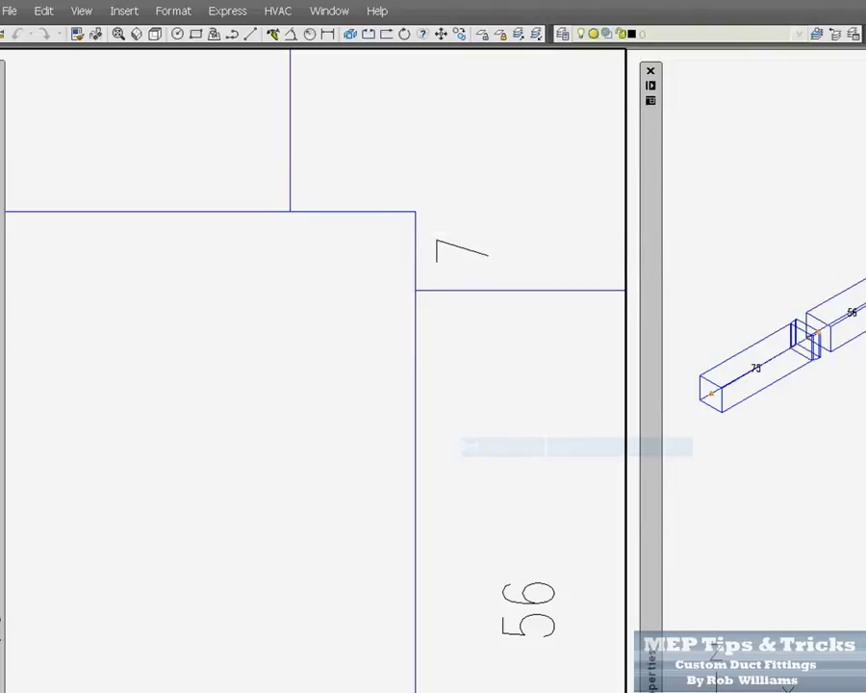
key("Return")
left_click(416, 211)
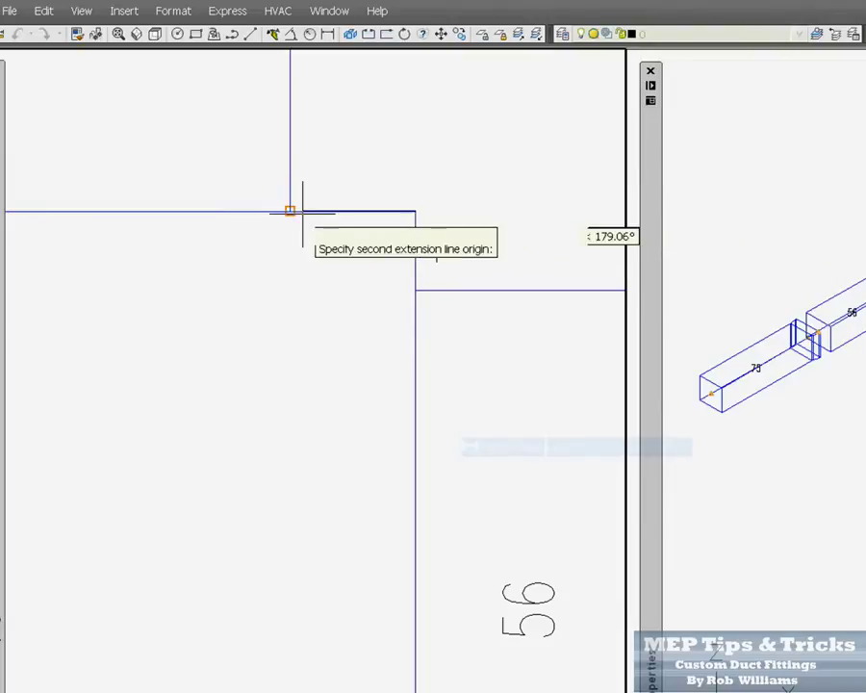
left_click(291, 211)
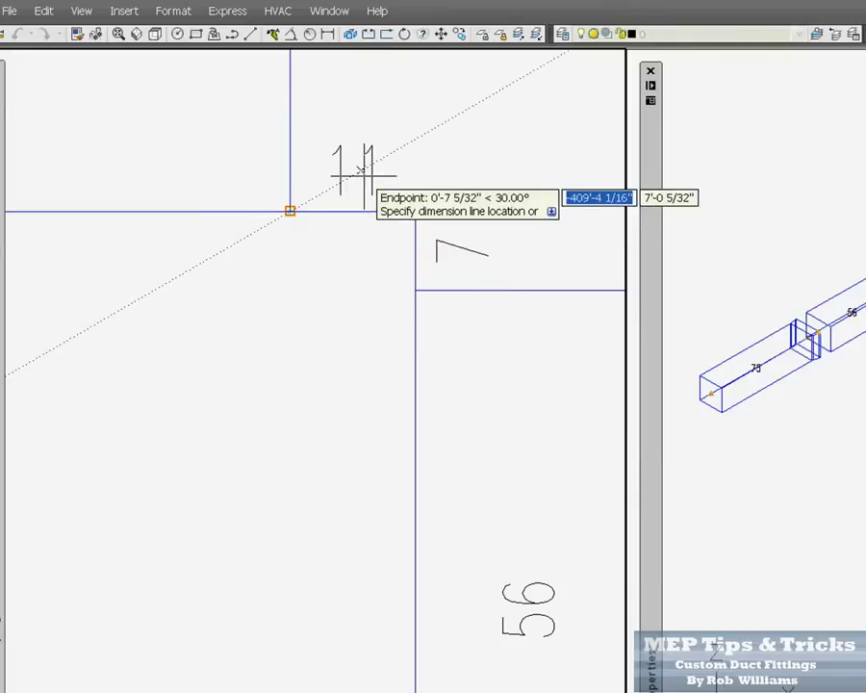
scroll(392, 177, "up", 3)
left_click(390, 190)
scroll(390, 191, "down", 5)
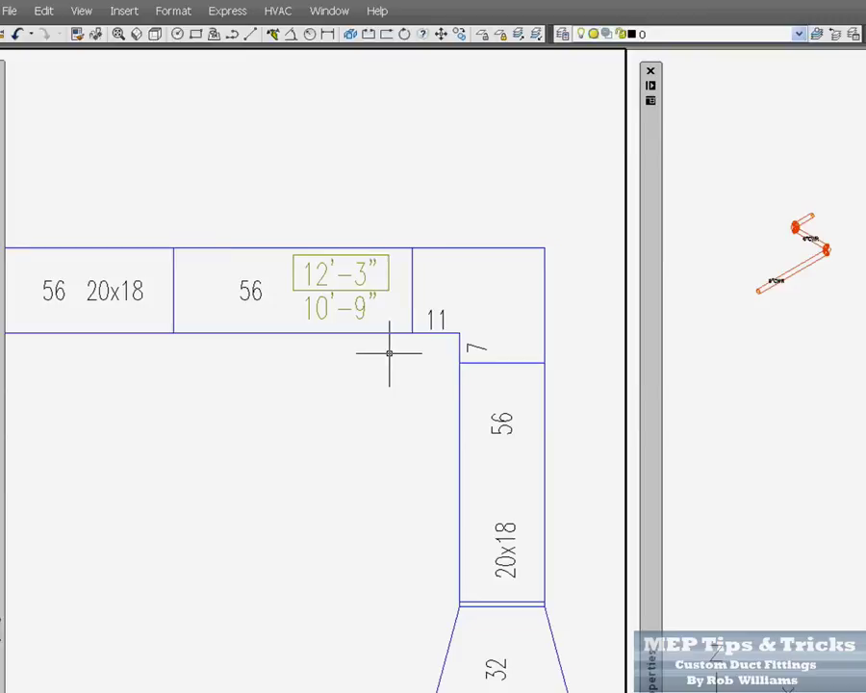
scroll(480, 361, "down", 2)
scroll(457, 368, "up", 2)
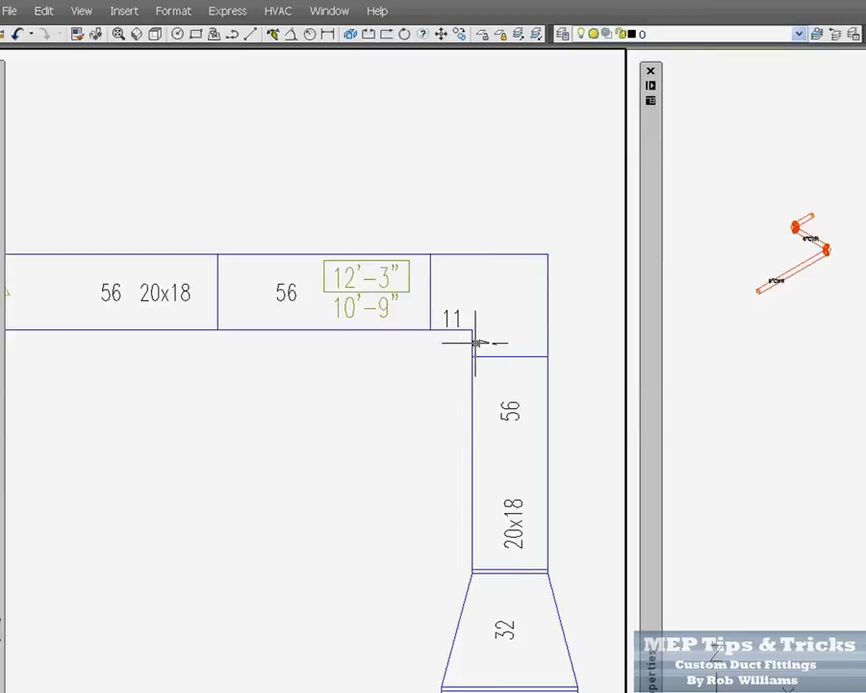
scroll(475, 341, "up", 2)
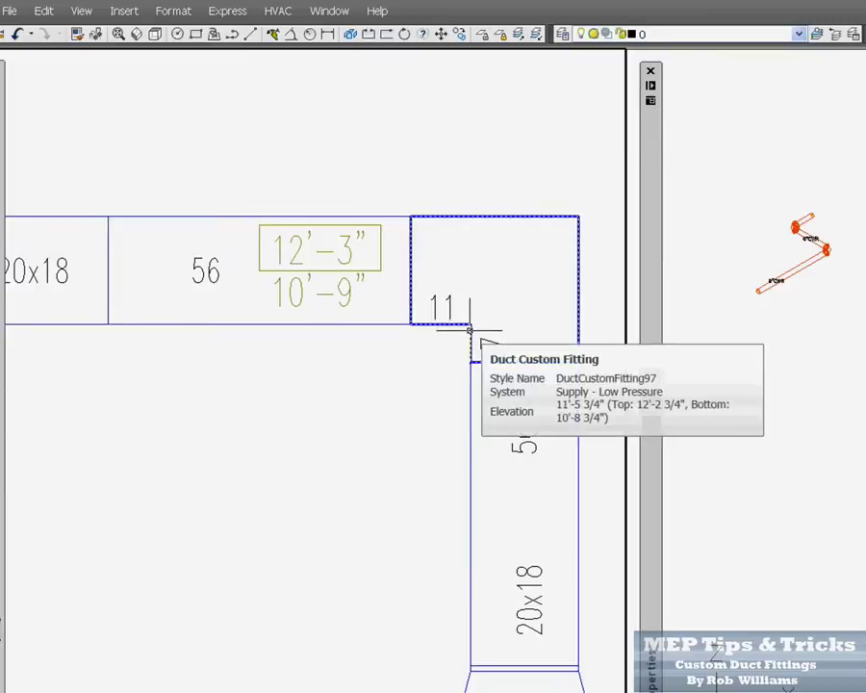
scroll(443, 341, "down", 2)
scroll(442, 340, "down", 2)
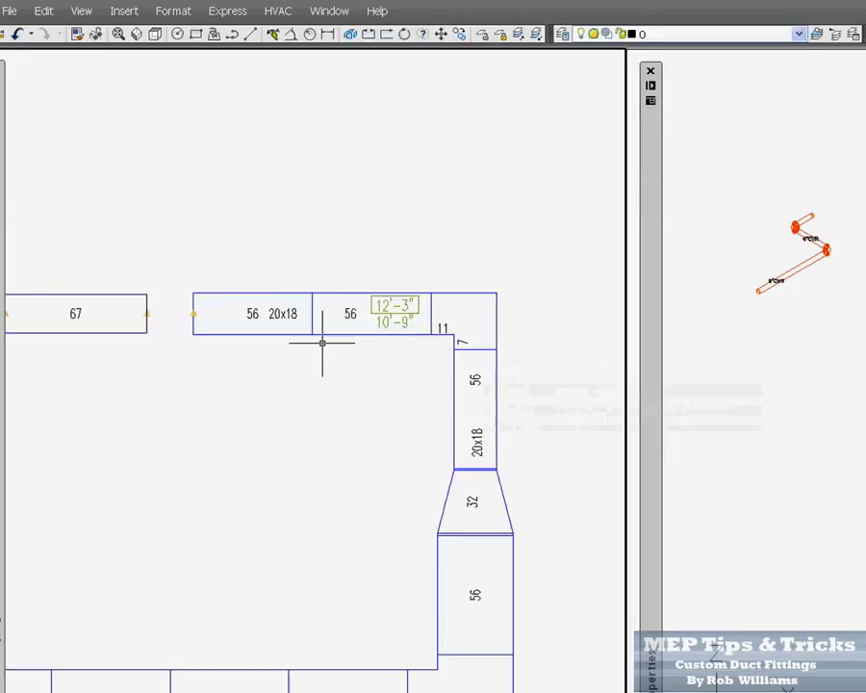
scroll(34, 339, "up", 3)
scroll(361, 314, "down", 3)
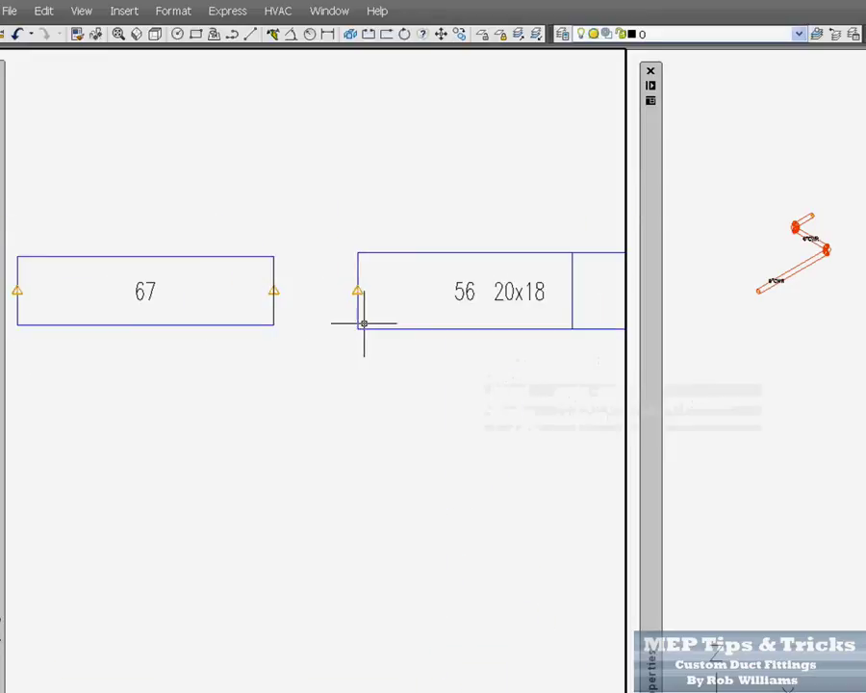
scroll(376, 317, "up", 2)
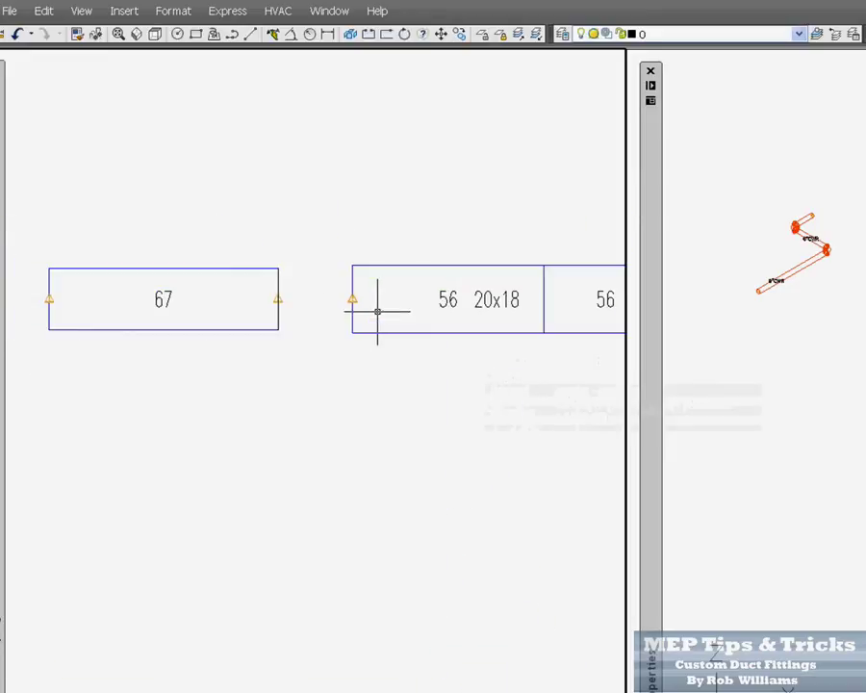
scroll(272, 311, "up", 2)
scroll(270, 310, "down", 1)
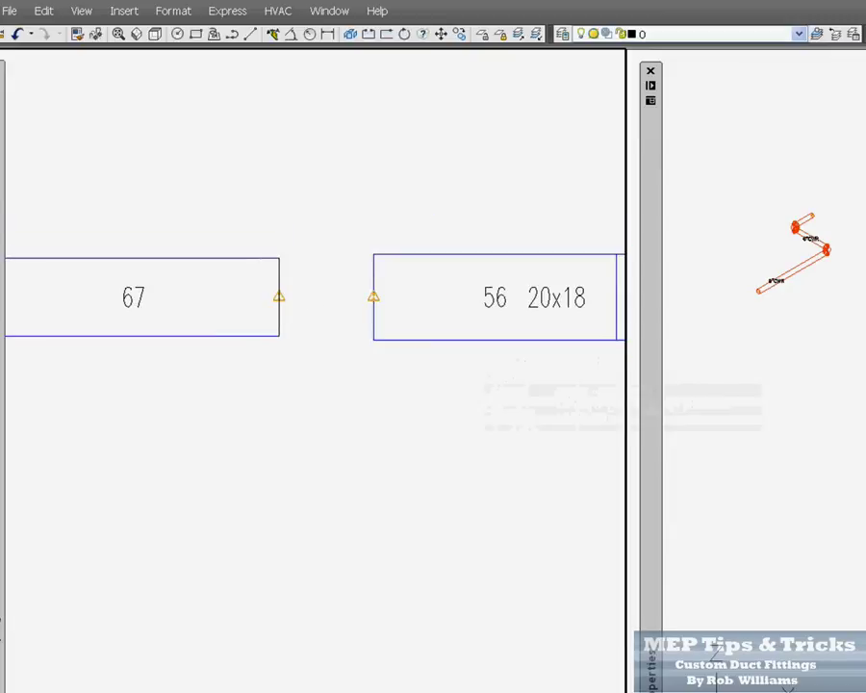
scroll(255, 333, "down", 3)
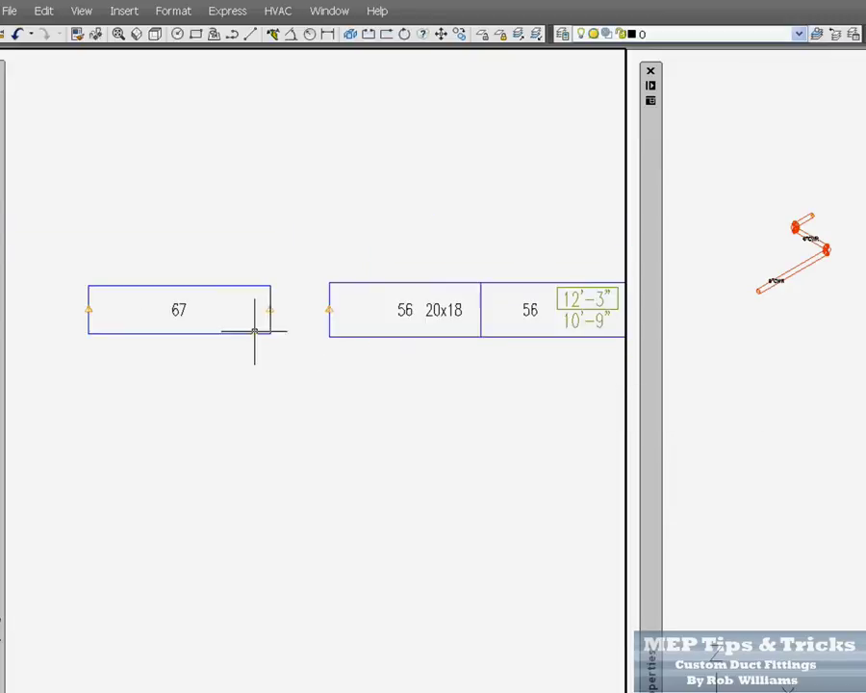
scroll(339, 325, "up", 4)
scroll(221, 327, "down", 5)
scroll(238, 326, "down", 3)
scroll(379, 328, "up", 2)
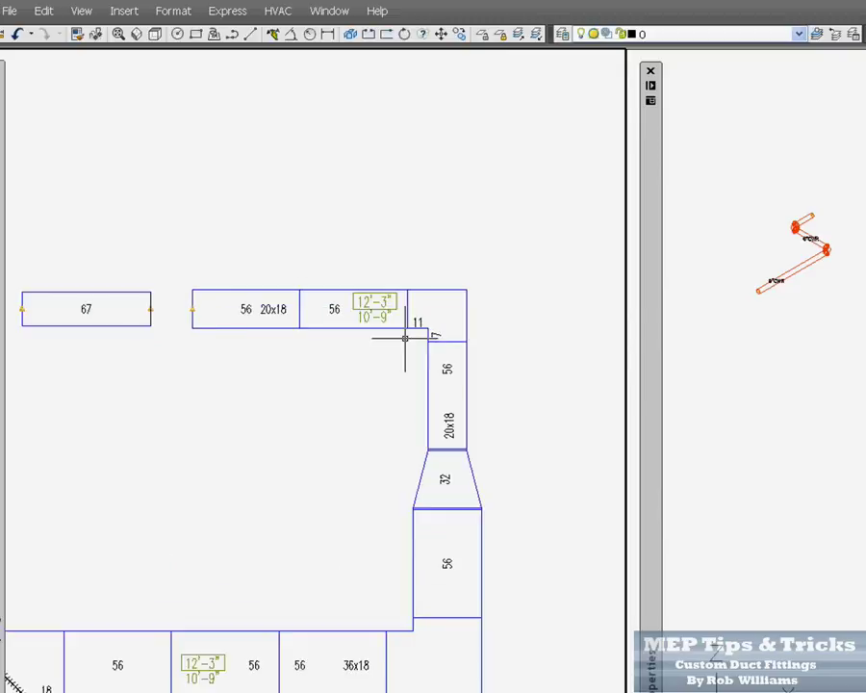
scroll(125, 320, "up", 4)
scroll(175, 317, "down", 5)
scroll(338, 334, "up", 5)
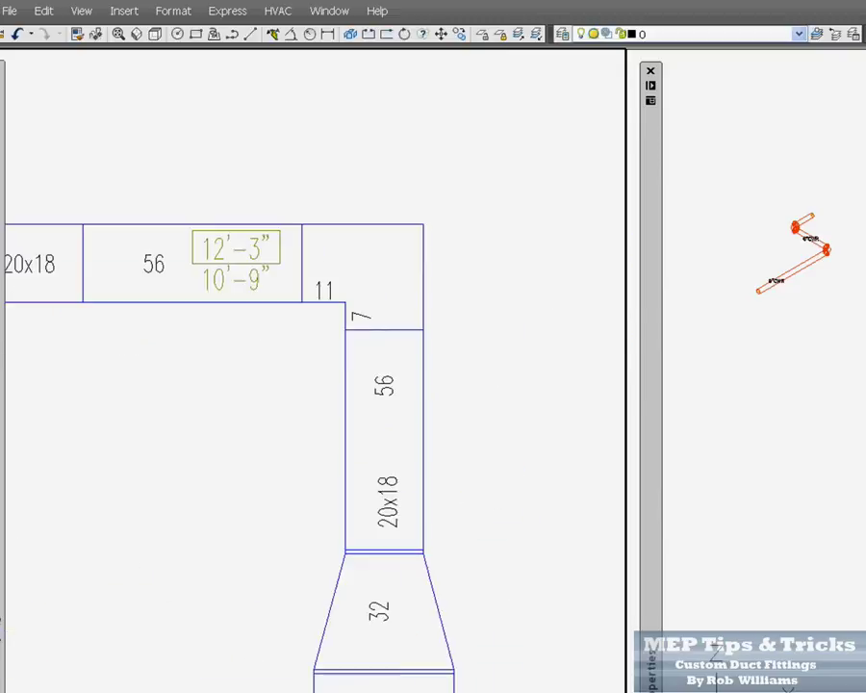